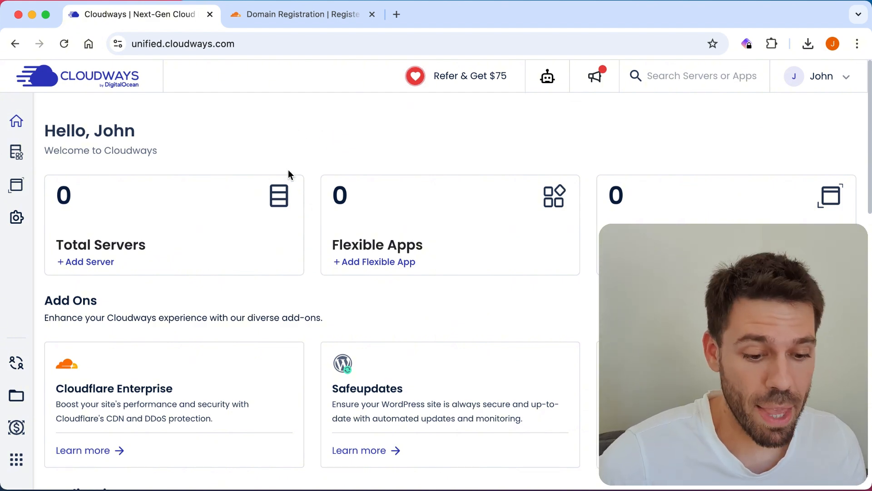
Step: Start a new server with WordPress Version 6.2.2, application name 'Milage' and server name 'Server'
click(92, 261)
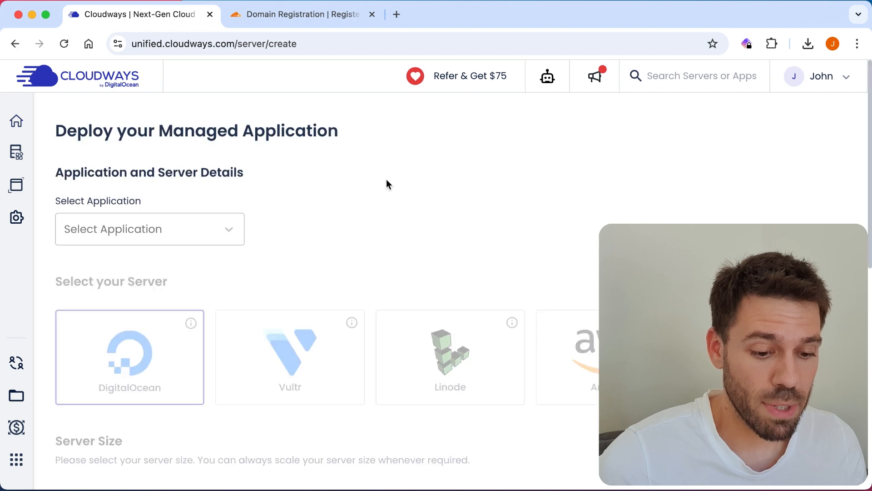
click(177, 227)
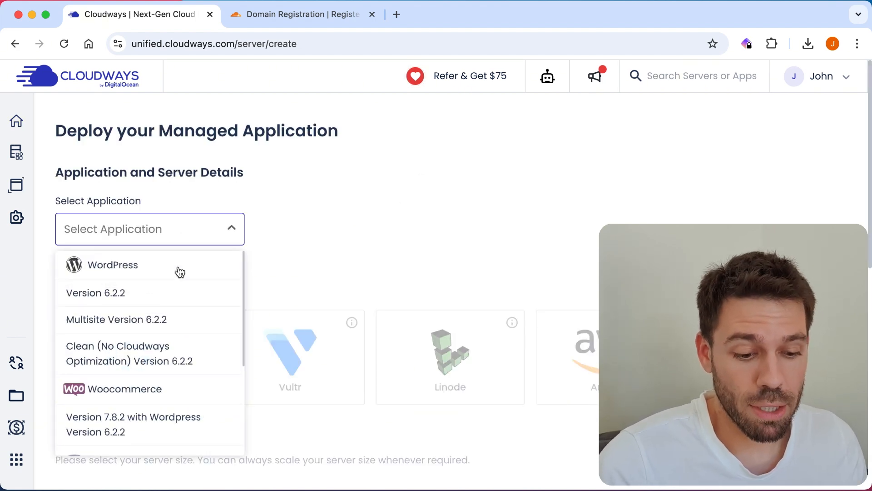
click(82, 269)
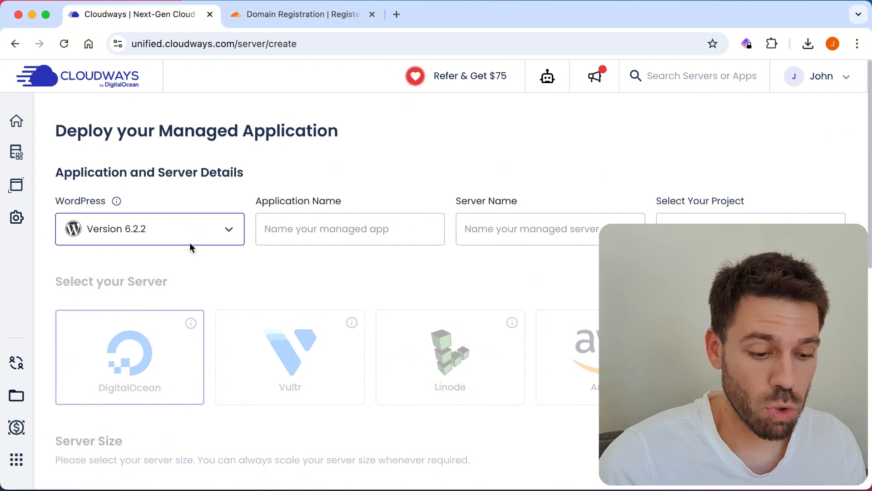
click(339, 225)
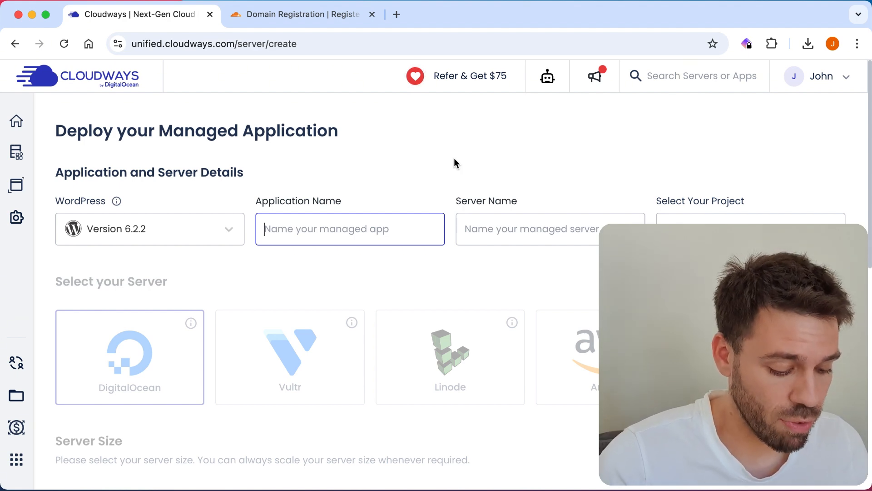
text(Milage)
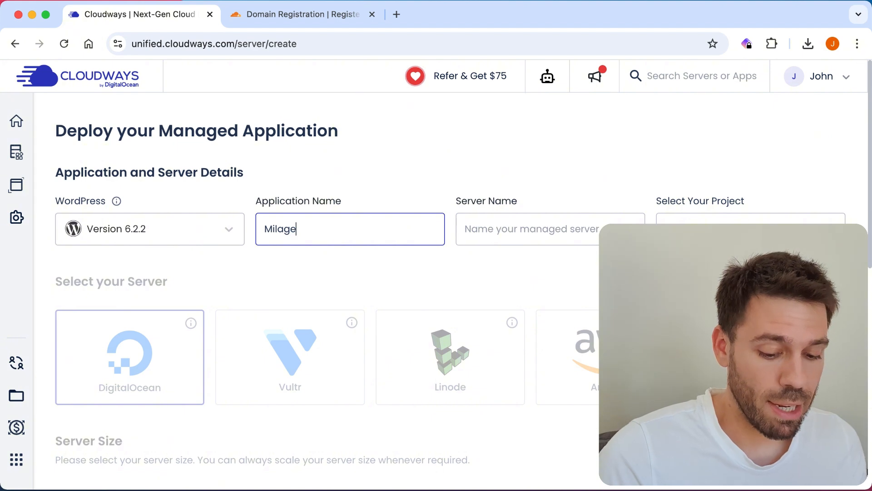
key(Tab)
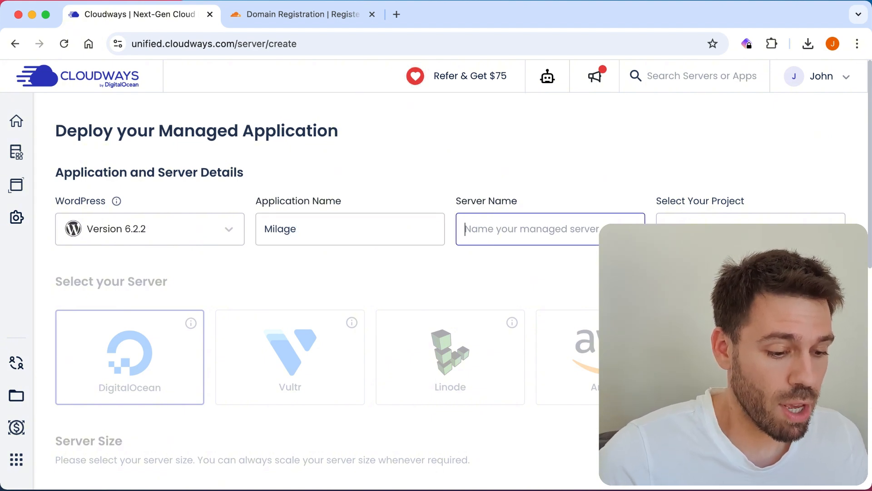
text(S)
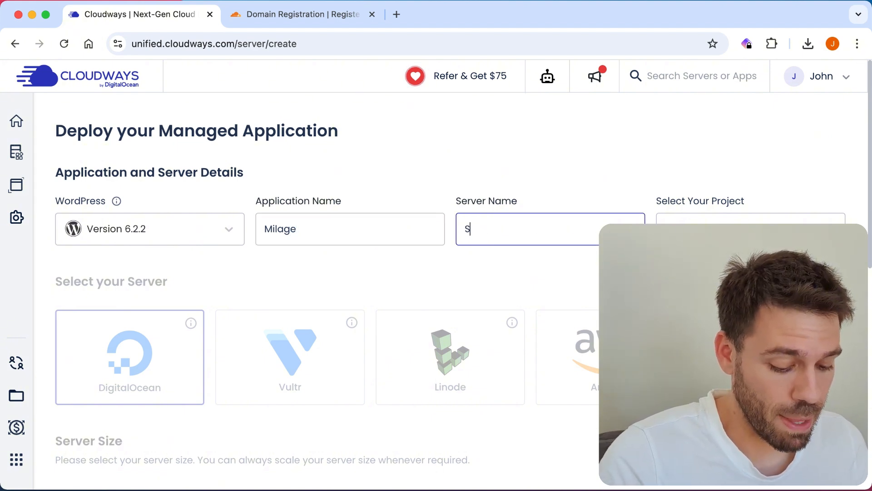
text(erver)
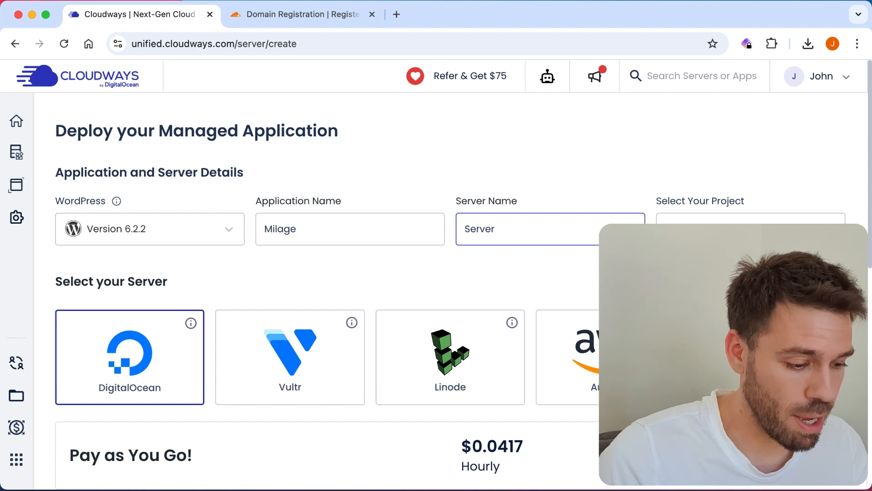
Step: Complete the server name as 'Server 1' and keep Your Project as the project
text(1)
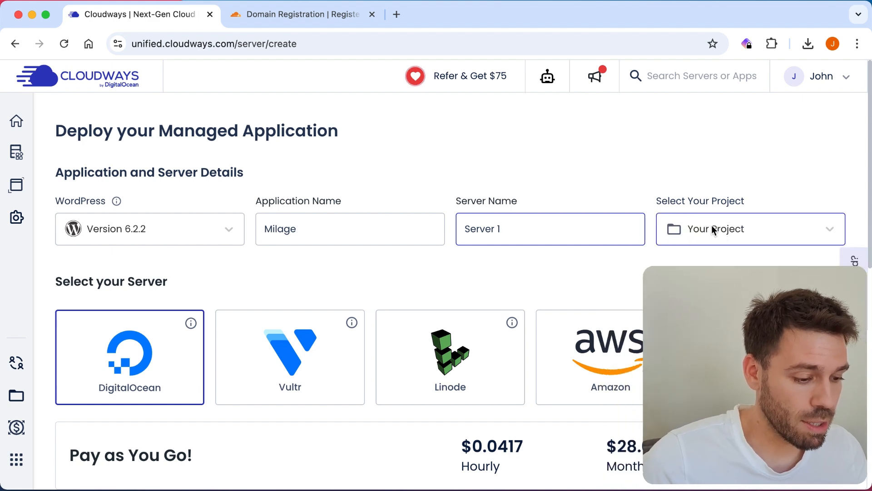
click(715, 228)
click(743, 229)
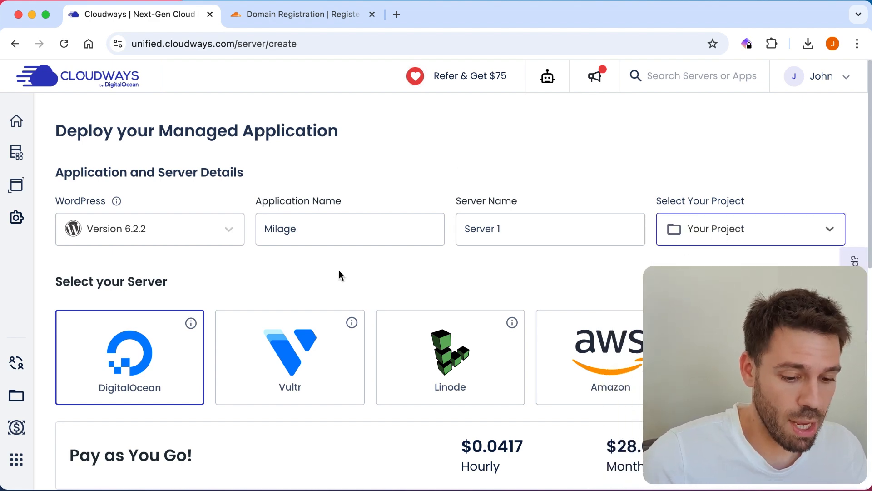
Step: Set the server size slider to 2 GB
scroll(339, 272, down, 2)
scroll(339, 275, down, 1)
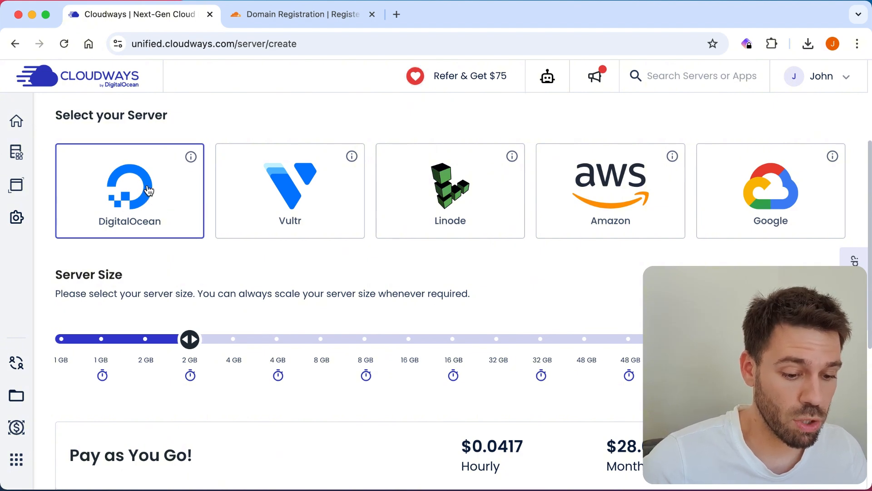
scroll(190, 194, down, 1)
scroll(190, 194, down, 2)
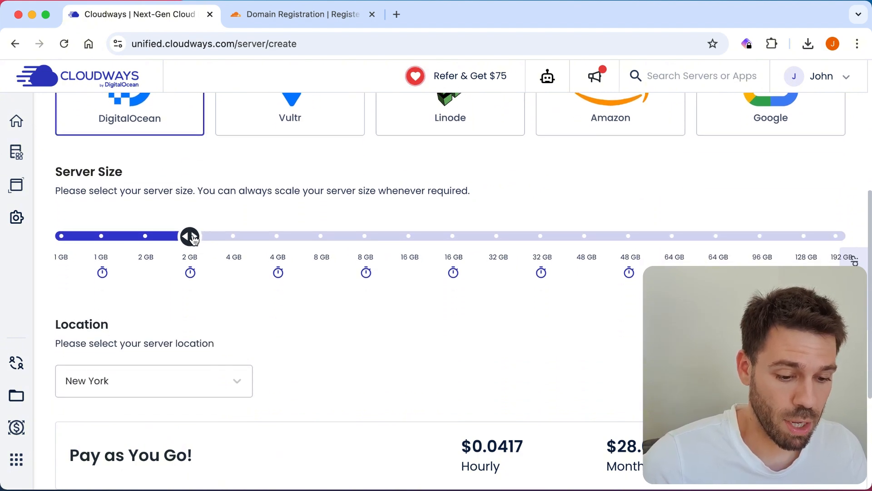
click(193, 238)
drag(193, 239, 105, 236)
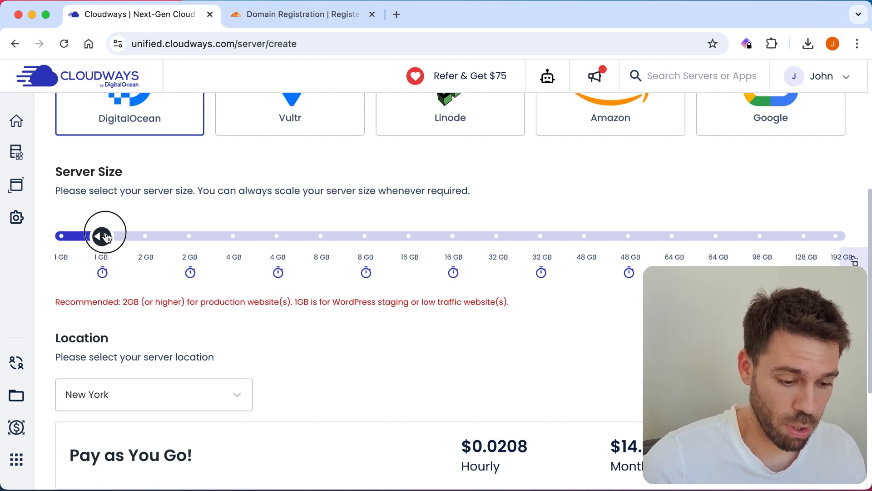
click(144, 237)
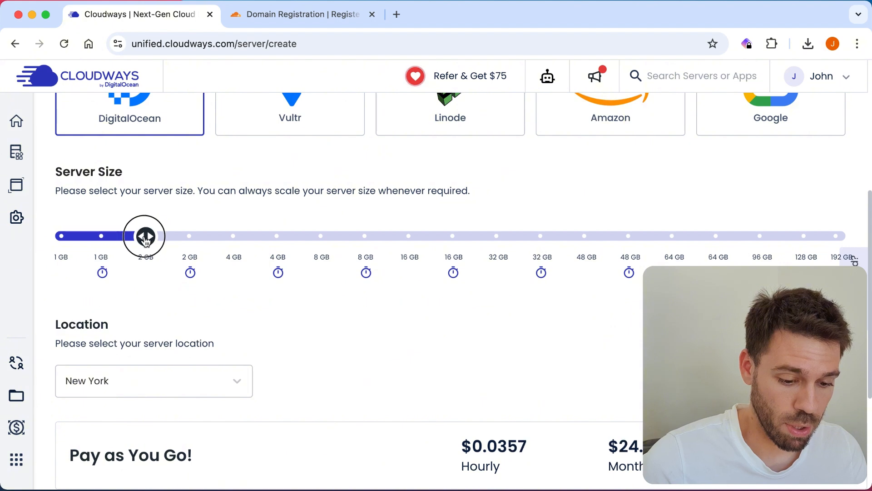
mouse_move(145, 238)
mouse_down()
mouse_move(189, 238)
mouse_move(155, 240)
mouse_up()
Step: Choose London as the server location
scroll(268, 182, down, 3)
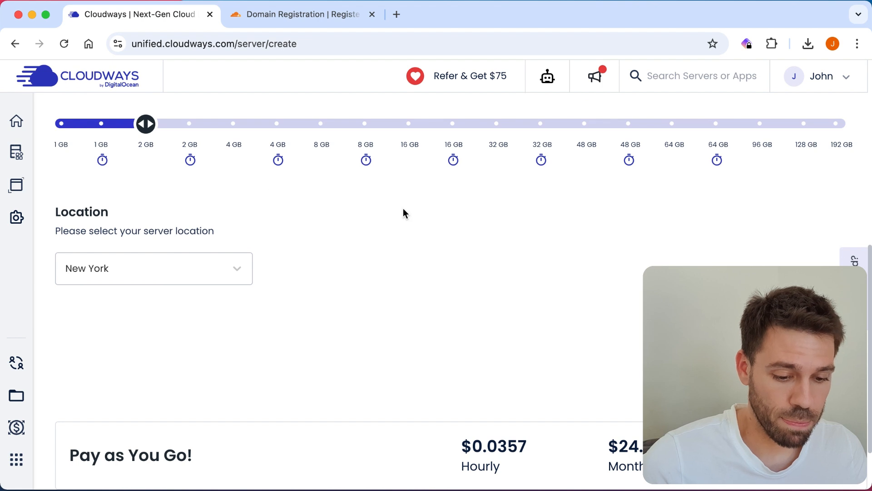
click(225, 268)
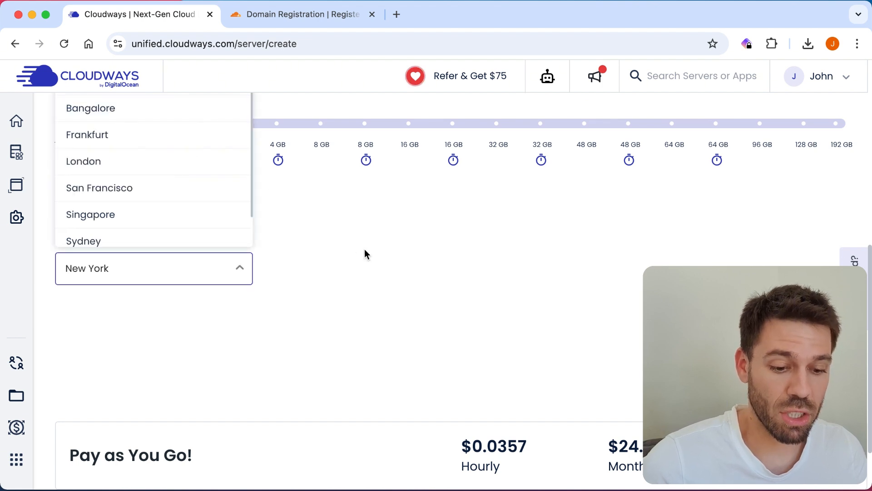
scroll(137, 156, down, 1)
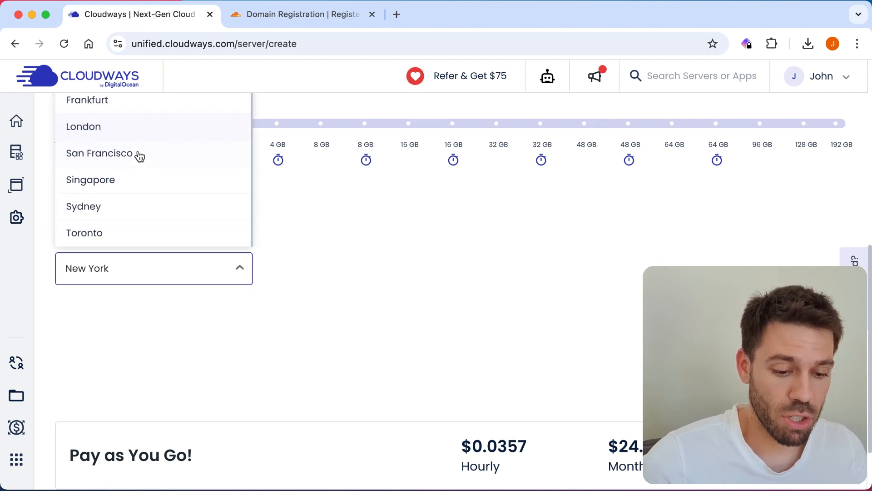
scroll(334, 222, up, 3)
scroll(183, 254, up, 1)
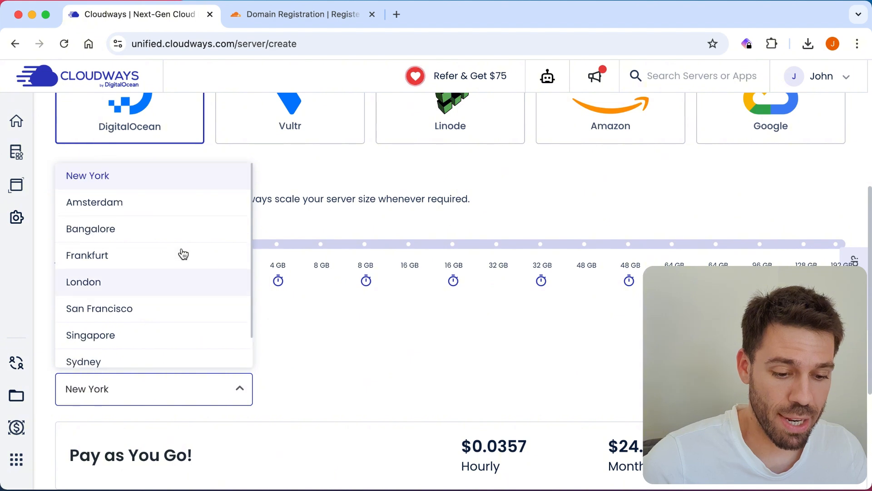
click(127, 290)
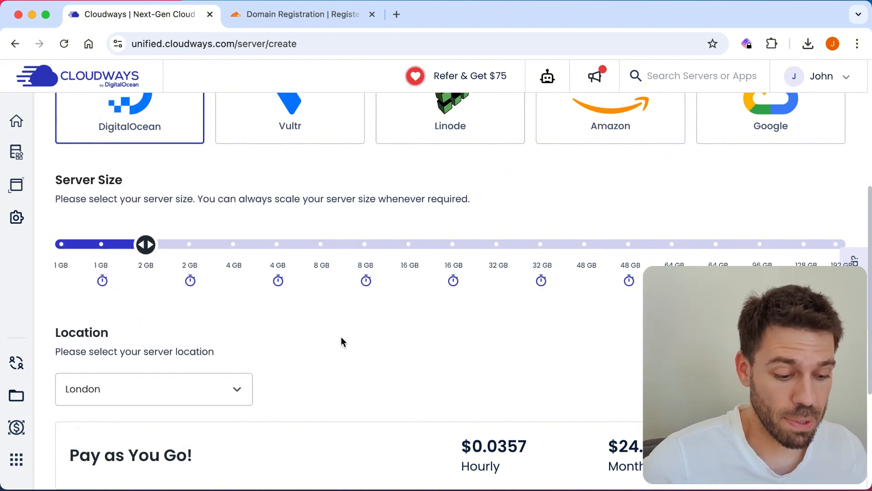
Step: Launch the 2 GB London server and dismiss the referral promotion
scroll(342, 340, down, 5)
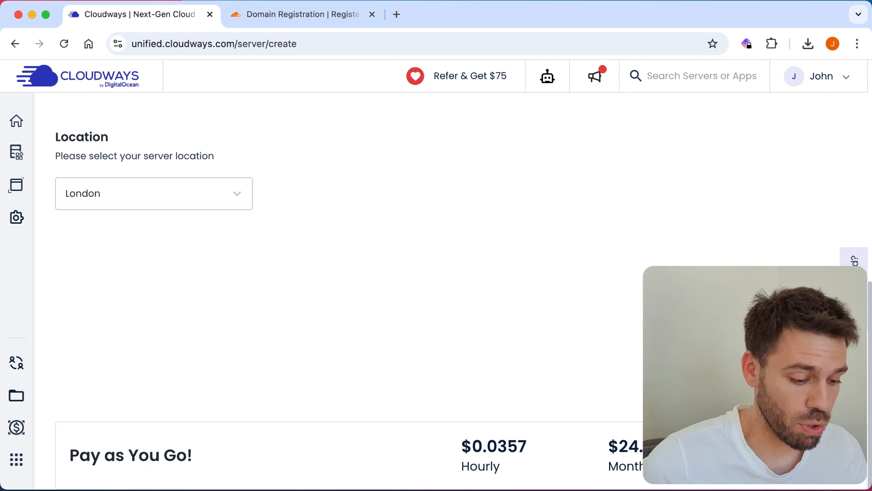
click(807, 458)
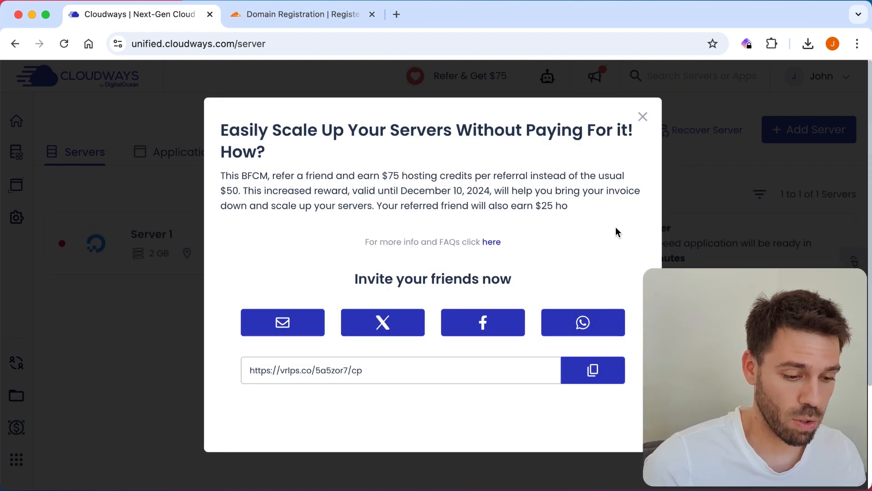
click(643, 117)
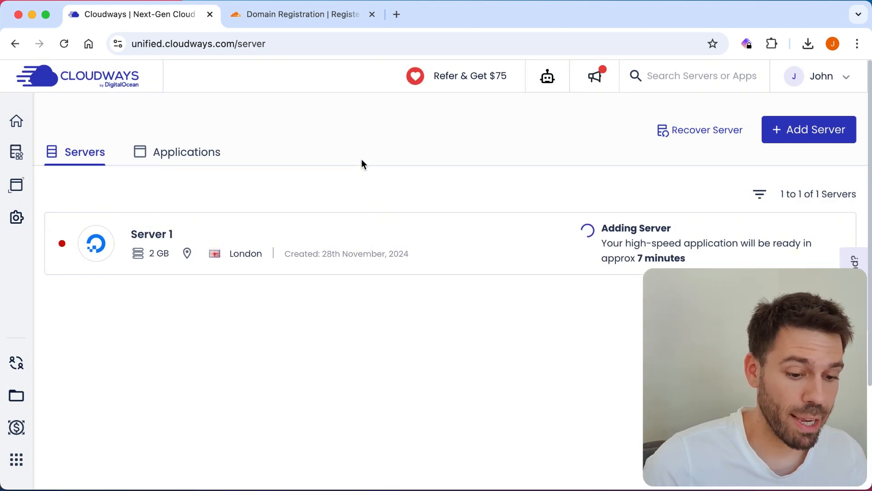
Step: Open Cloudflare's checkout for milagemonkey.com at 1 year for $10.44
click(292, 15)
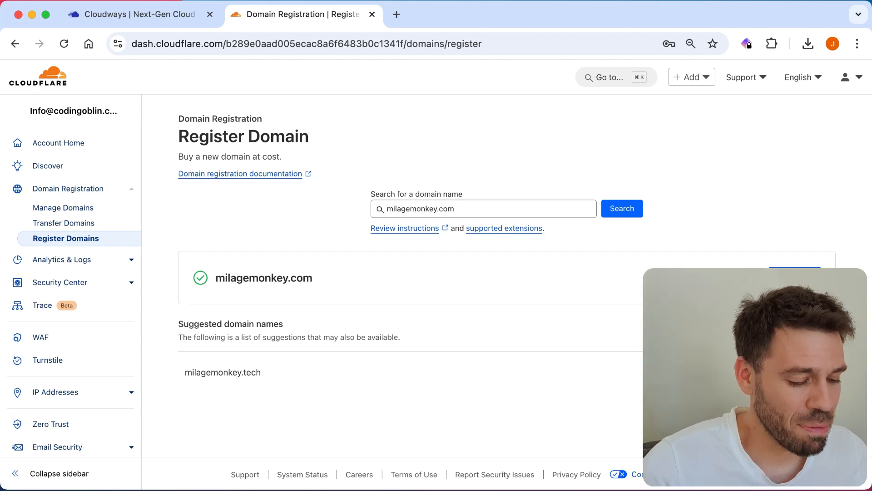
click(795, 276)
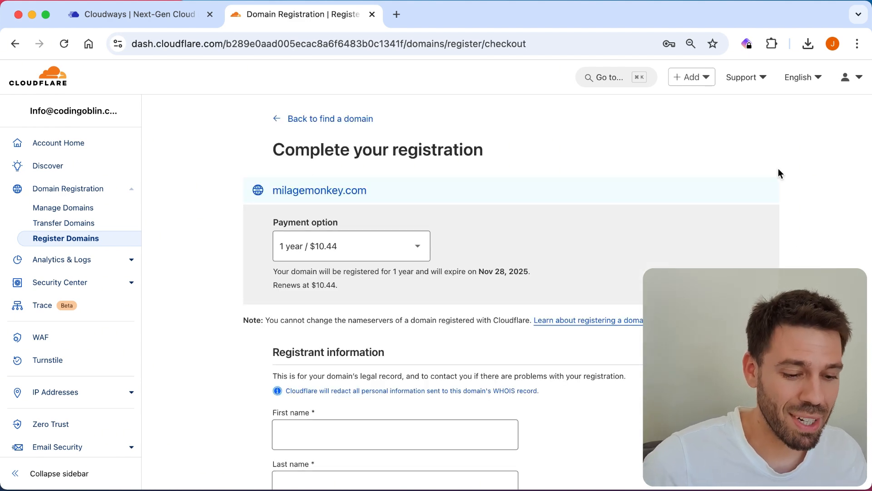
Step: Scroll through the milagemonkey.com checkout form to complete the registration
scroll(640, 188, down, 3)
scroll(639, 183, down, 4)
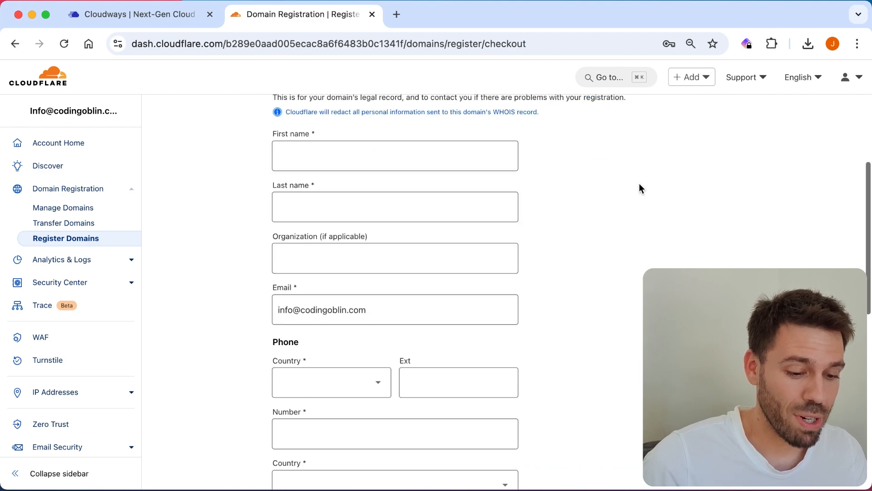
scroll(697, 175, up, 1)
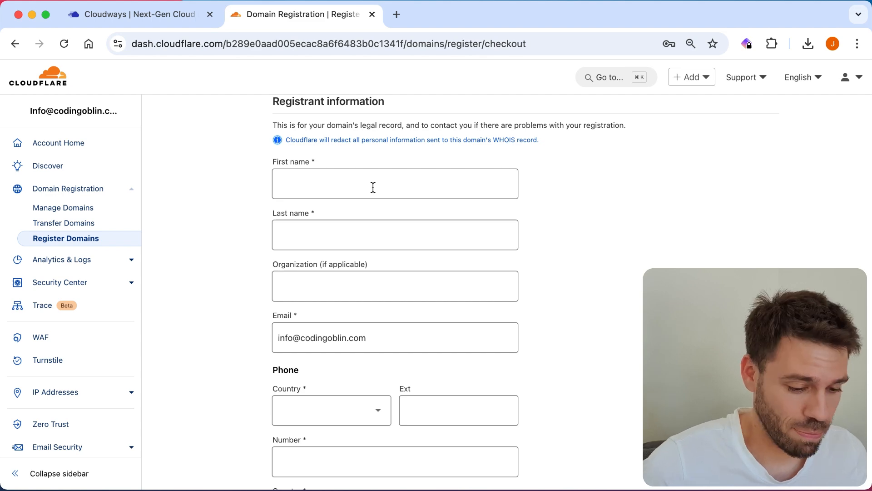
scroll(636, 241, down, 10)
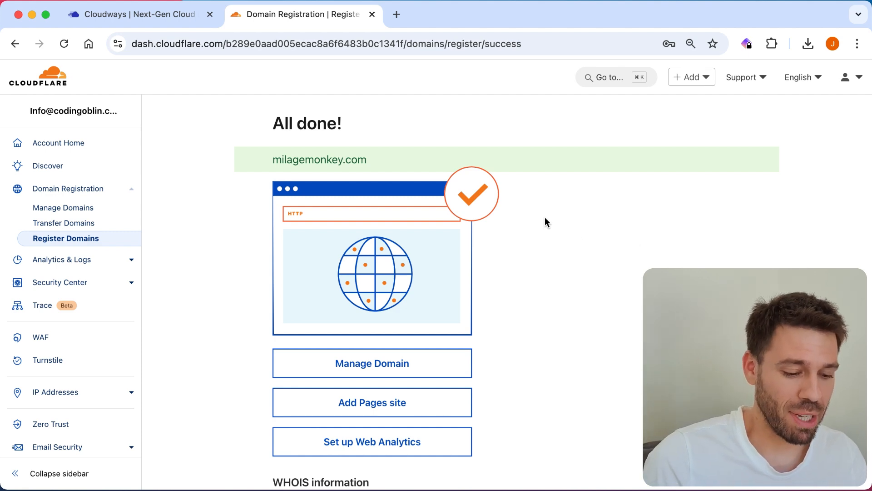
scroll(540, 212, down, 2)
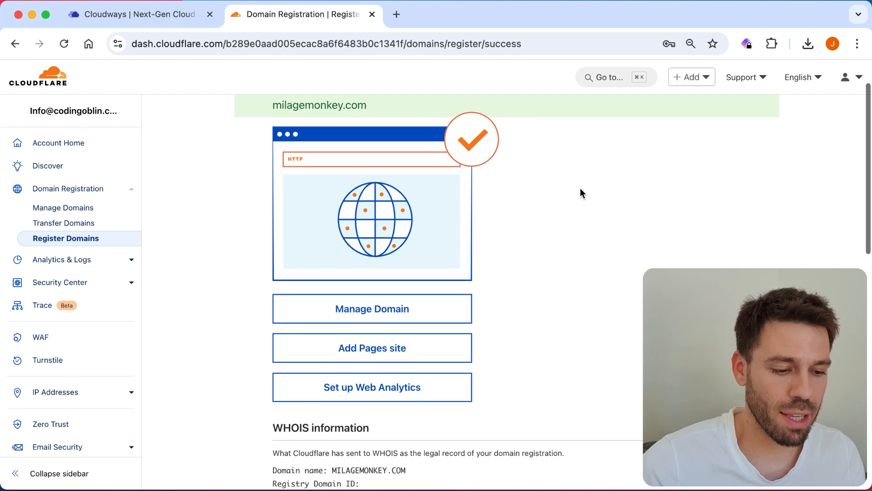
scroll(580, 192, up, 2)
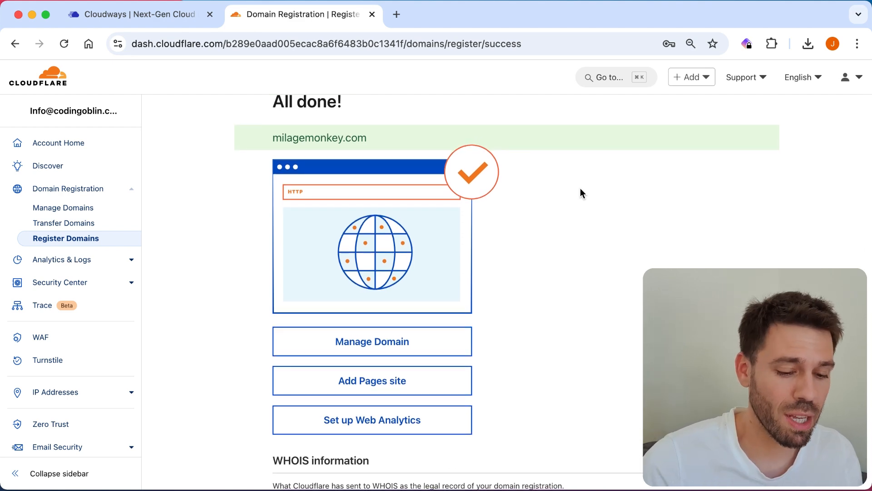
scroll(581, 193, up, 1)
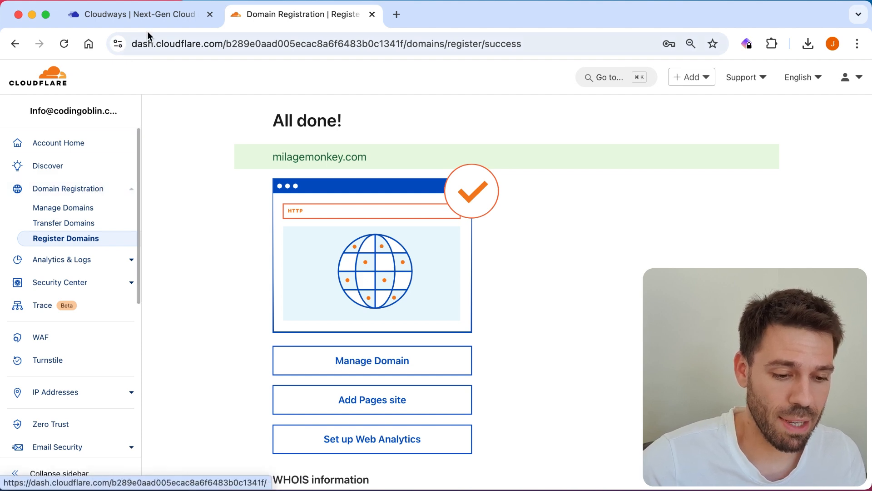
Step: Return to the Cloudways servers list showing Server 1 ready in London with one application
click(154, 14)
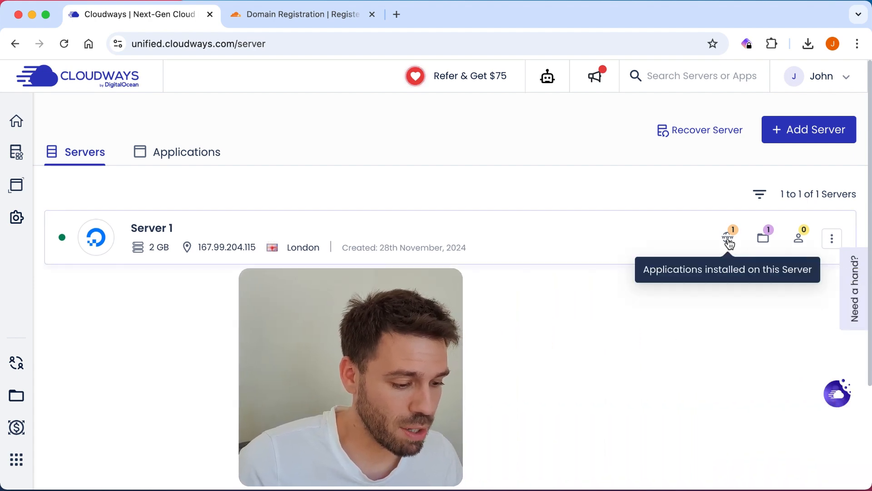
Step: Open the Milage application's Access Details and view its live WordPress site in a new tab
click(728, 240)
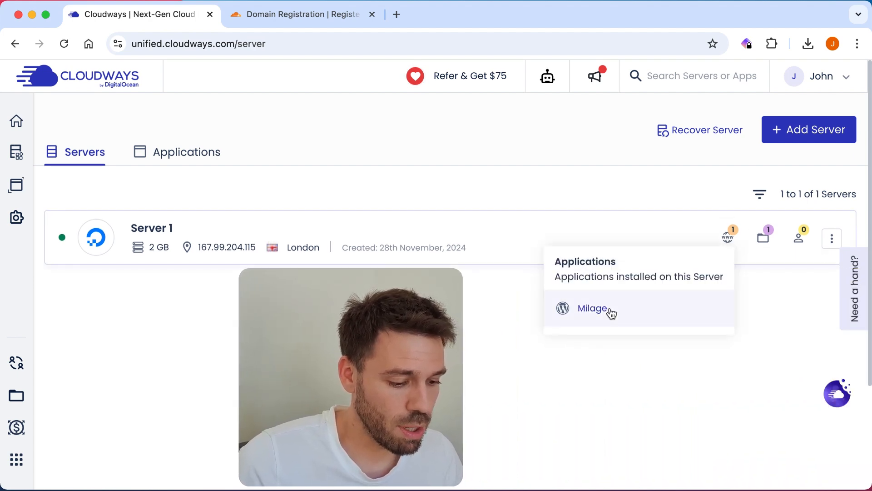
click(609, 309)
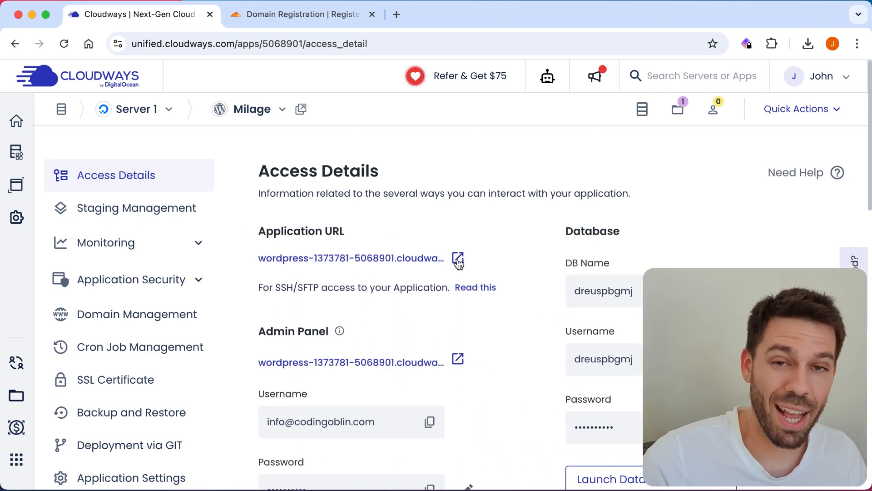
click(458, 259)
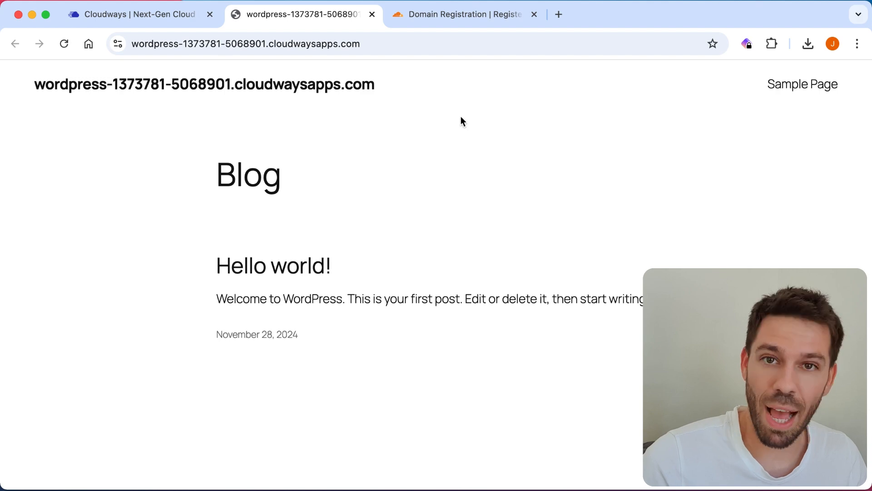
scroll(460, 117, down, 6)
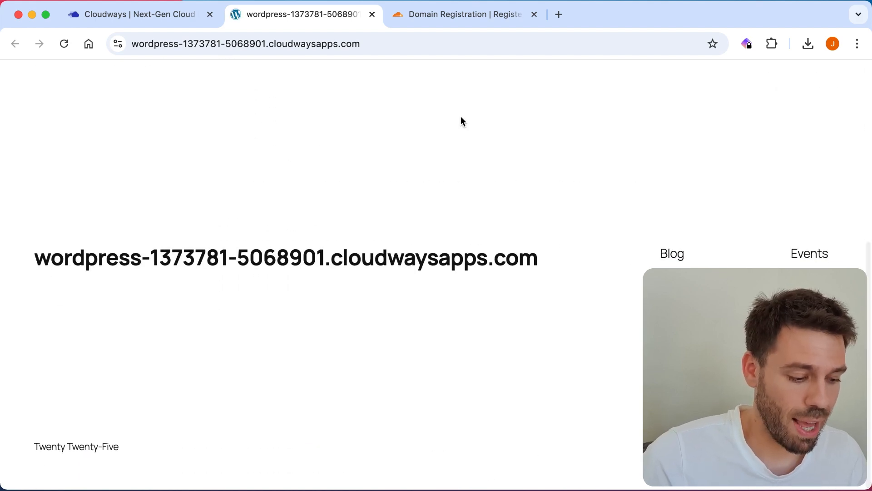
scroll(460, 117, up, 6)
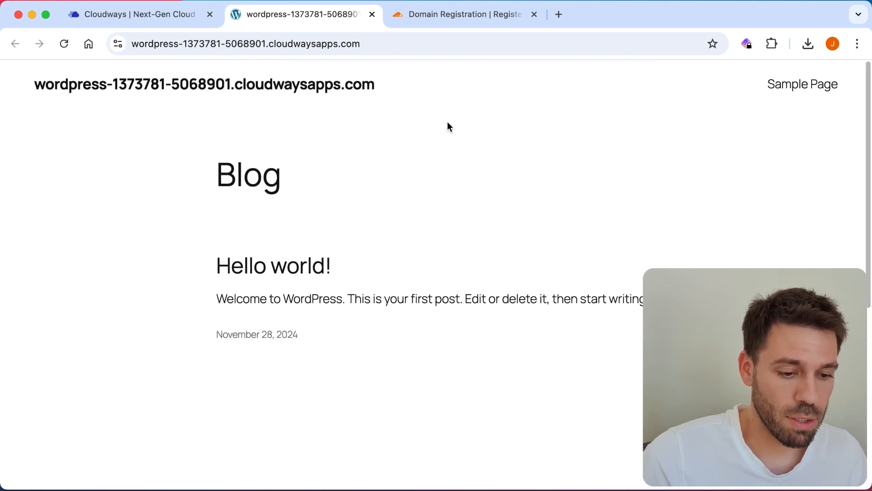
click(153, 23)
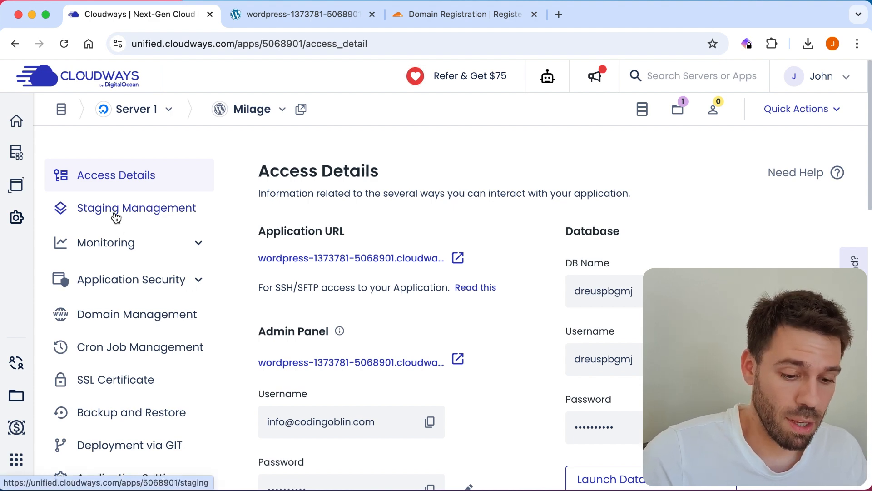
scroll(116, 217, down, 3)
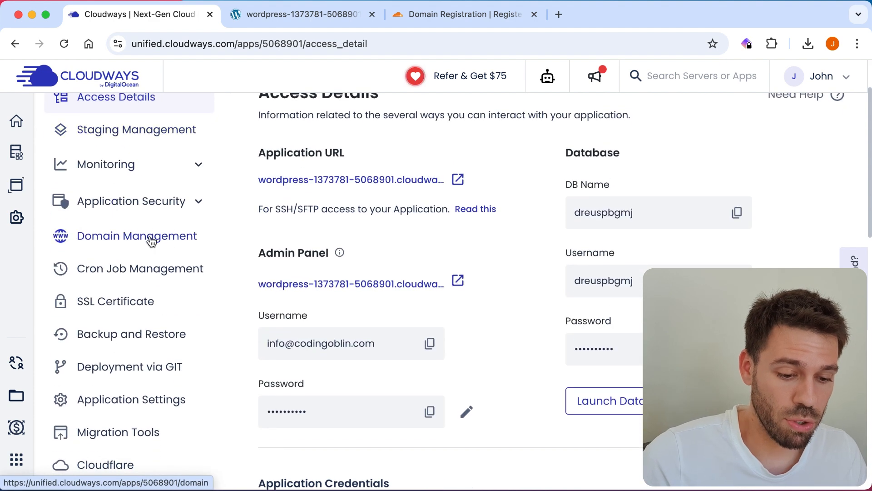
click(151, 241)
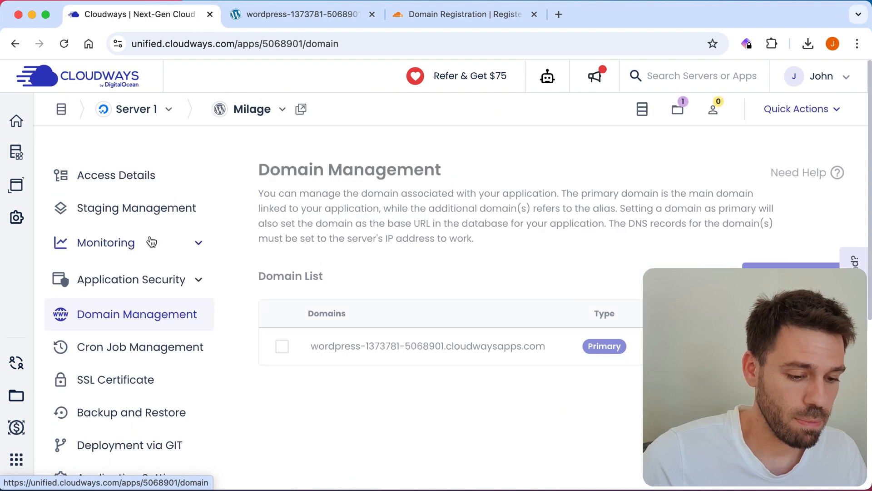
scroll(411, 252, down, 1)
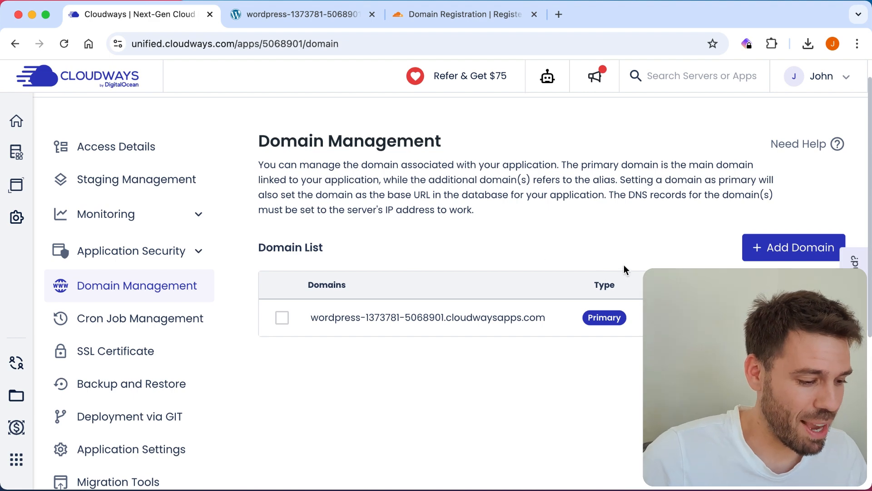
click(768, 253)
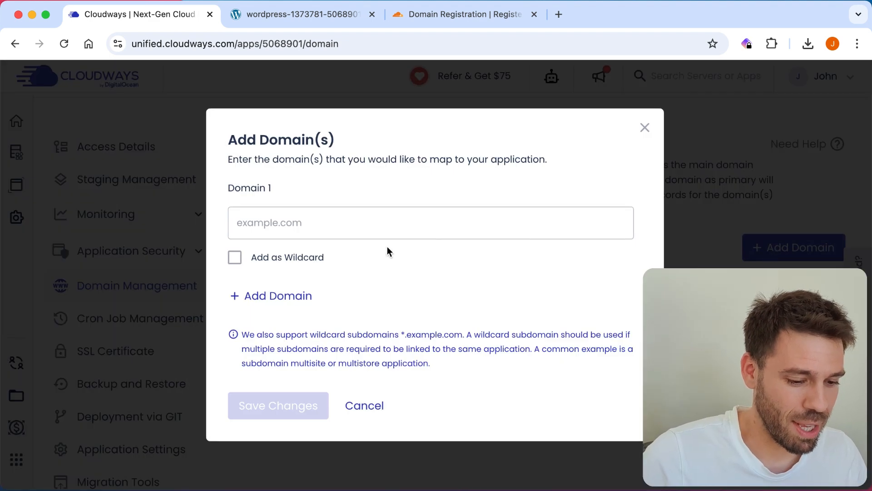
click(322, 222)
text(m)
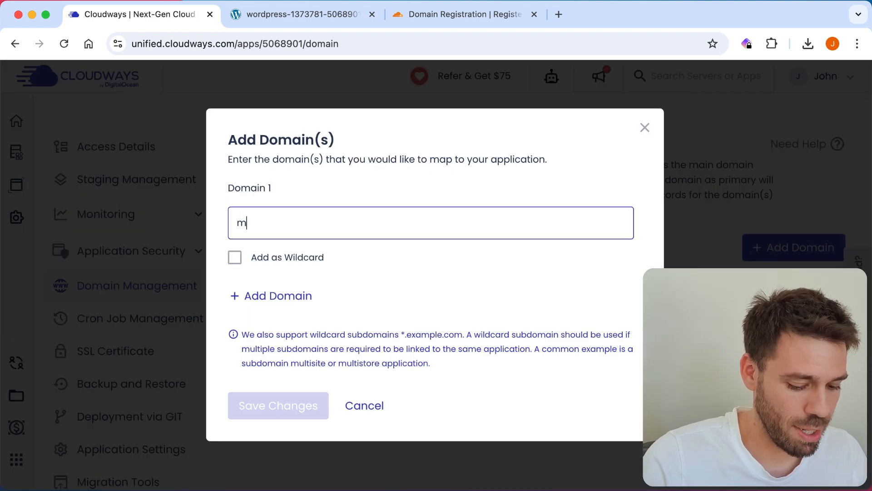
text(ilagemonkey.com)
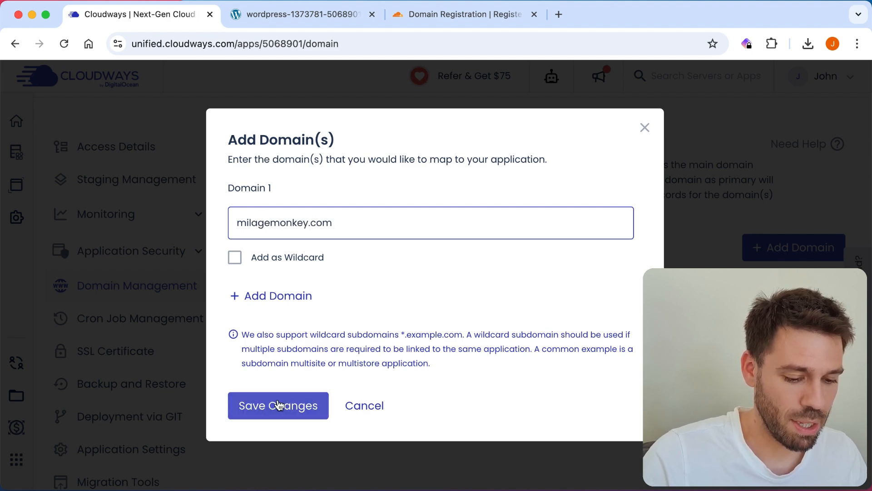
click(273, 296)
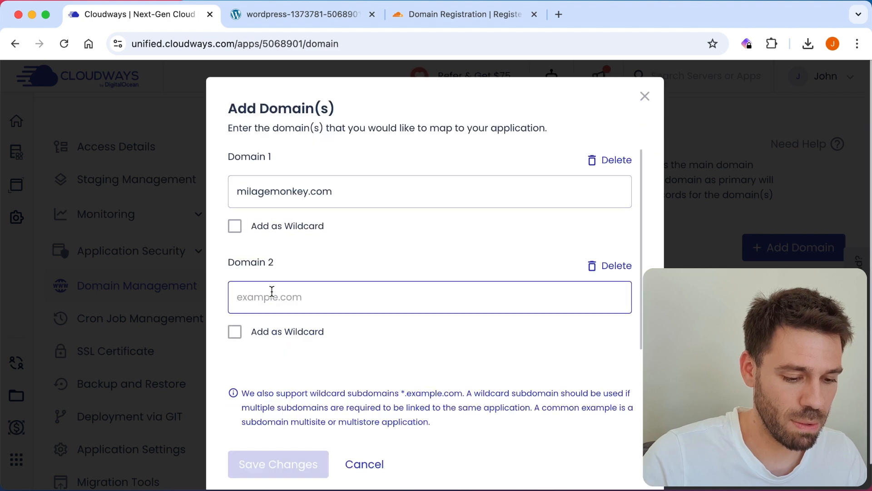
text(ww)
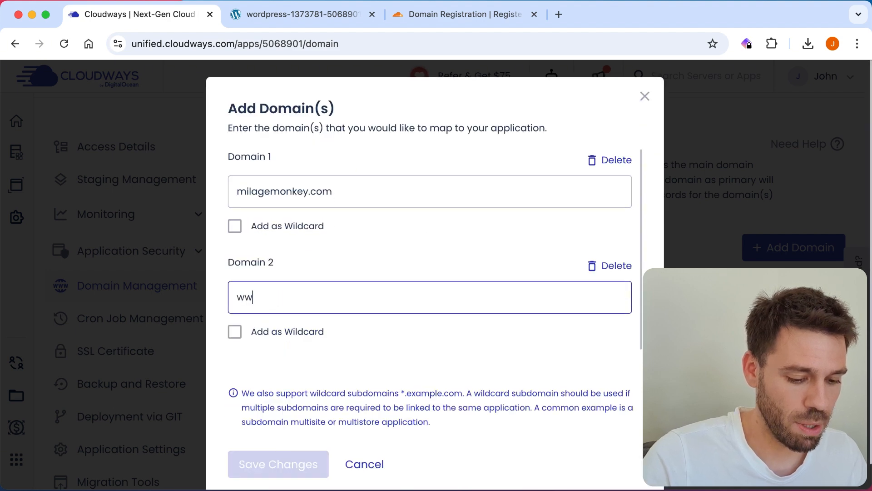
text(w.milage)
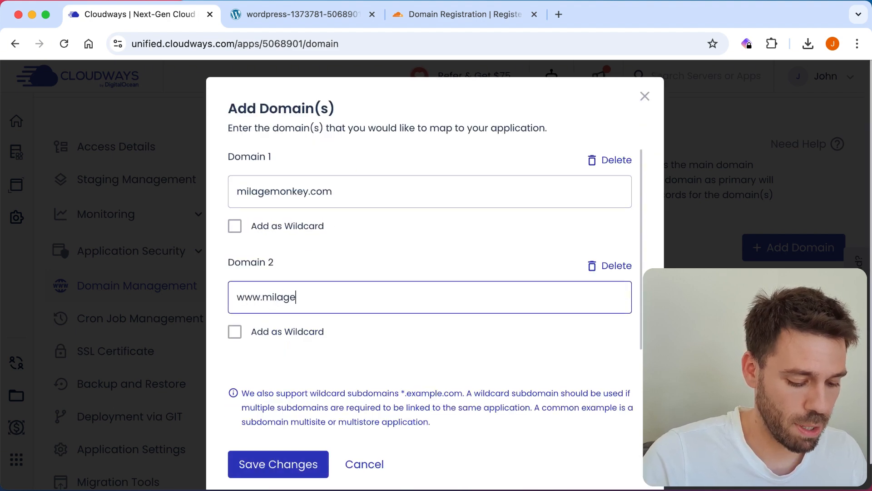
text(monkey.com)
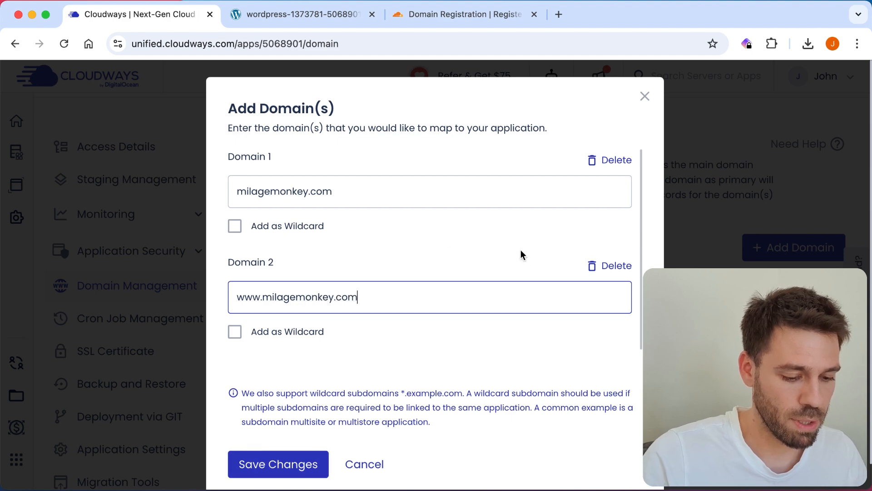
click(287, 473)
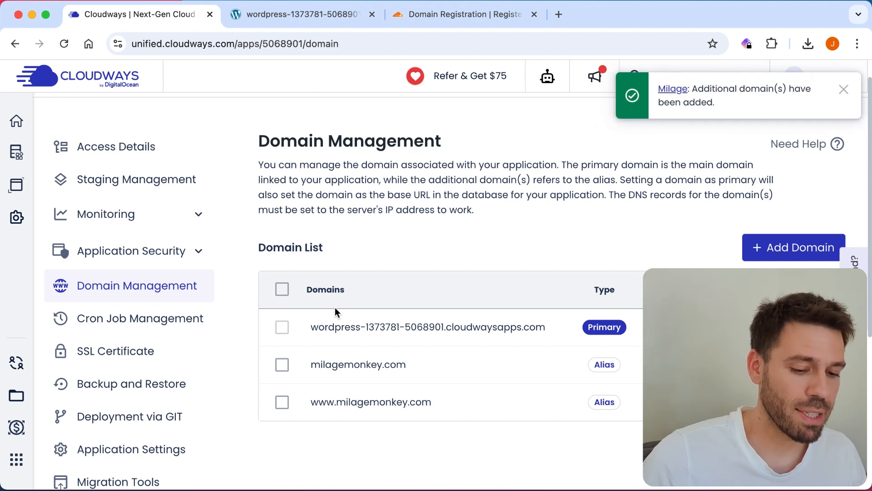
Step: Copy the server's public IP 167.99.204.115 from Access Details and return to Cloudflare
click(111, 147)
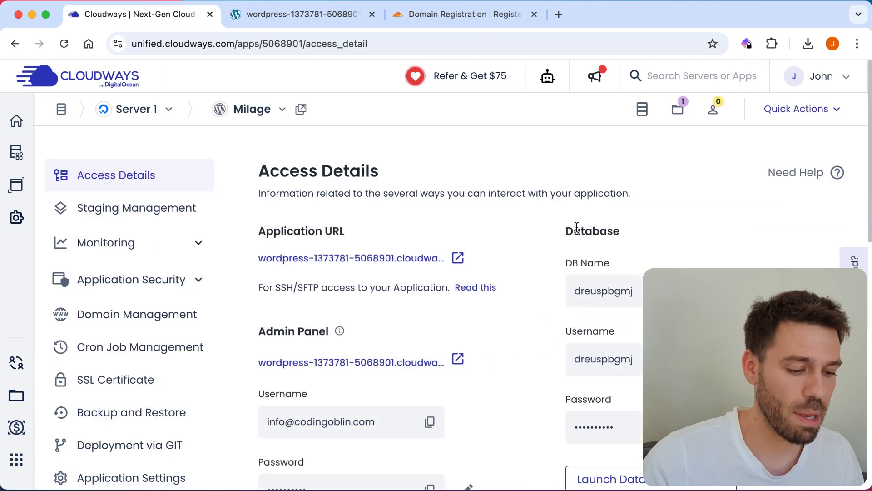
scroll(576, 228, down, 5)
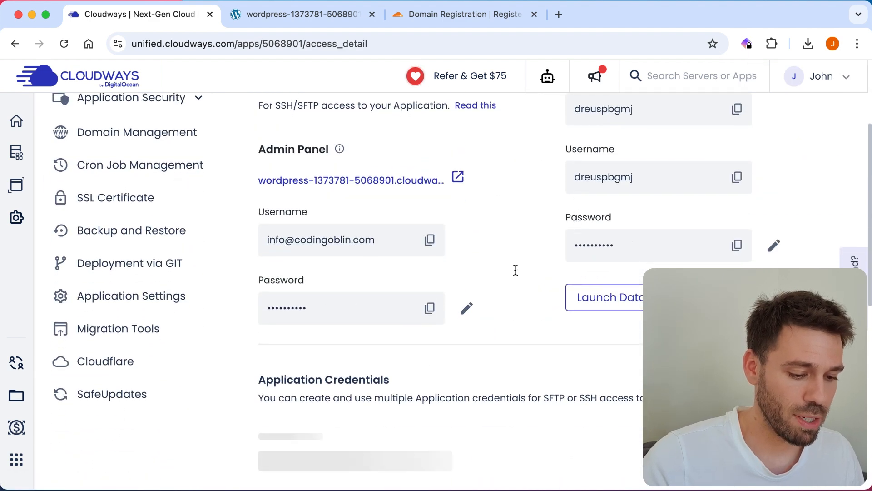
scroll(516, 270, down, 4)
scroll(516, 272, down, 2)
scroll(515, 273, up, 2)
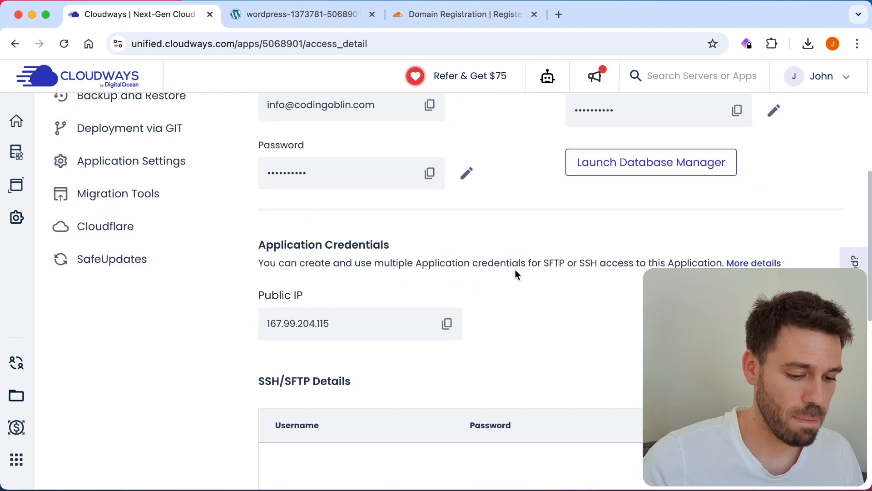
click(447, 325)
scroll(535, 301, up, 1)
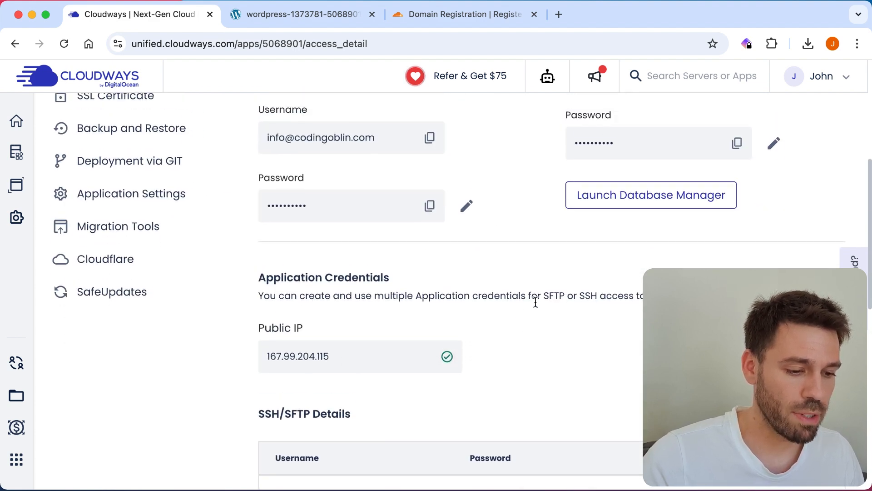
click(476, 15)
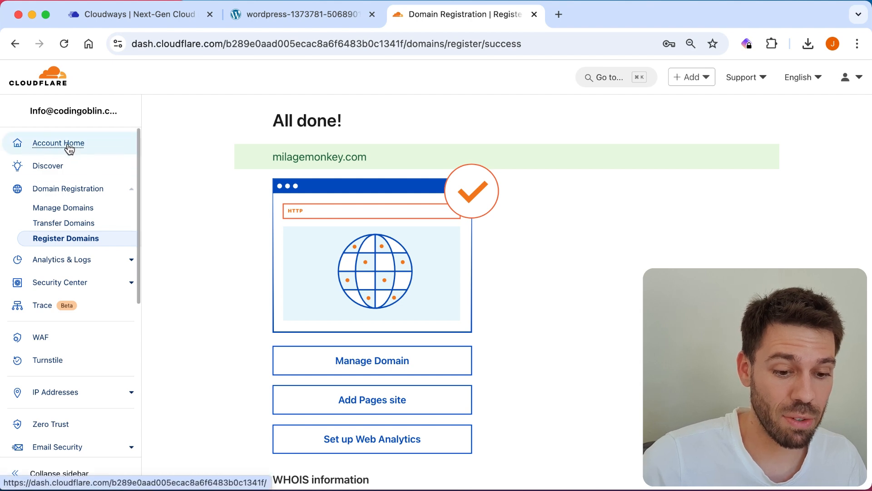
Step: Open milagemonkey.com's DNS records page from Cloudflare's Manage Domains list
click(72, 210)
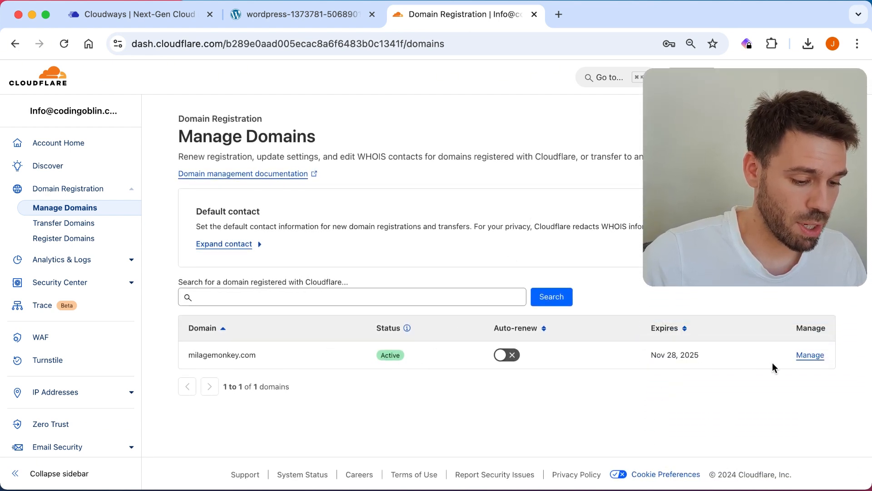
click(810, 356)
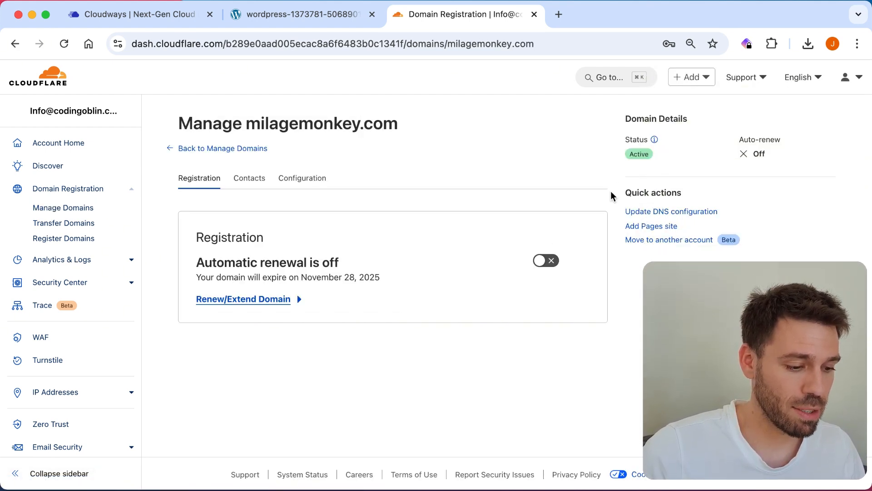
click(644, 212)
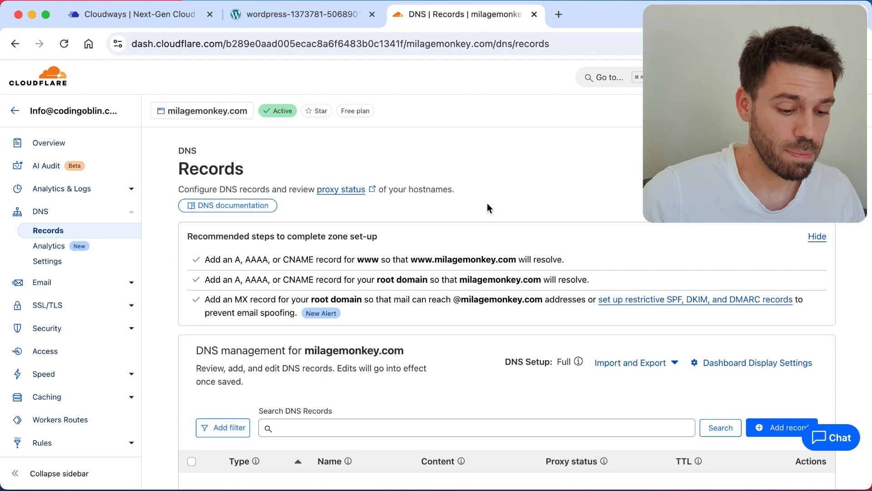
scroll(487, 207, down, 5)
scroll(487, 204, down, 1)
scroll(487, 204, up, 2)
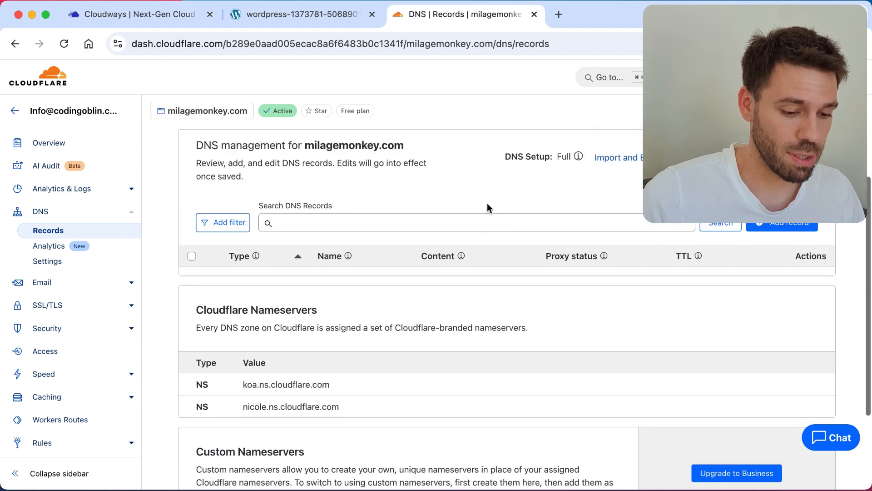
scroll(693, 277, down, 4)
scroll(695, 282, up, 6)
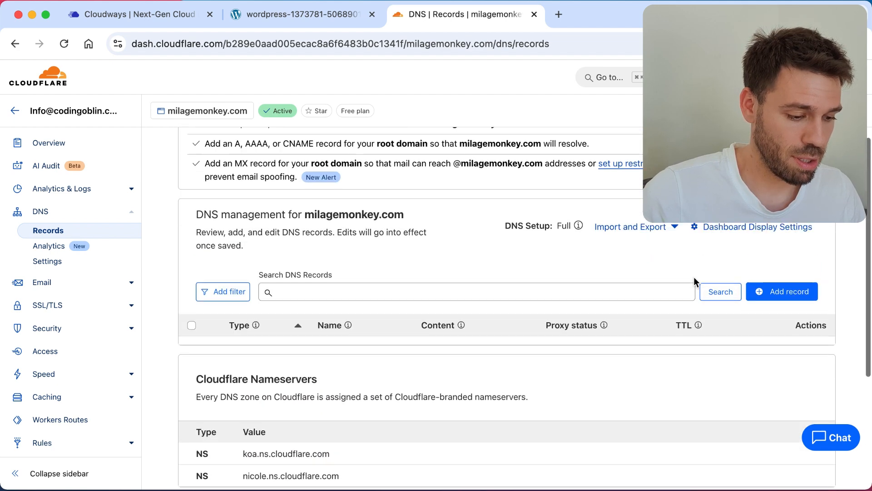
Step: Add a proxied Cloudflare A record with name @ pointing to 167.99.204.115
click(776, 376)
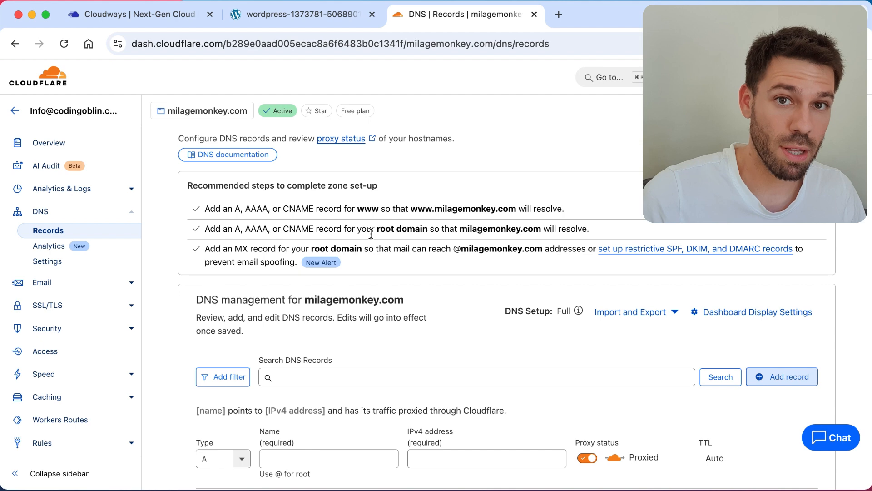
scroll(372, 233, down, 1)
scroll(371, 234, down, 5)
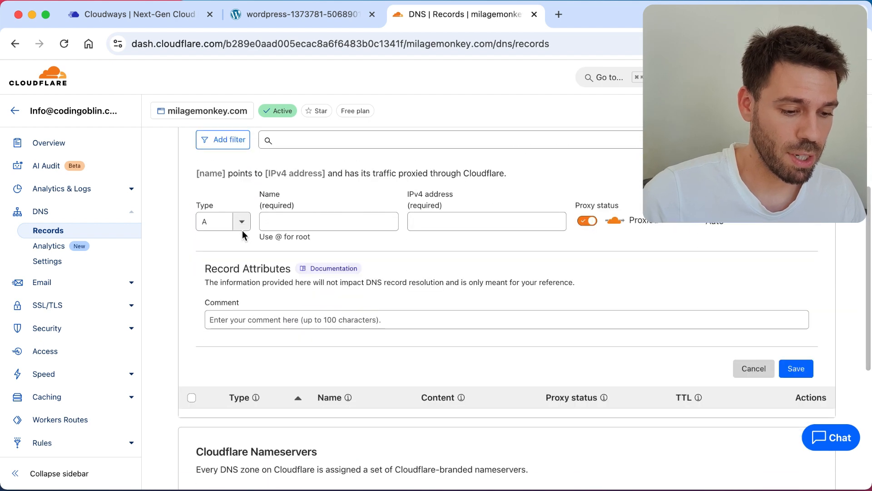
click(307, 222)
text(@)
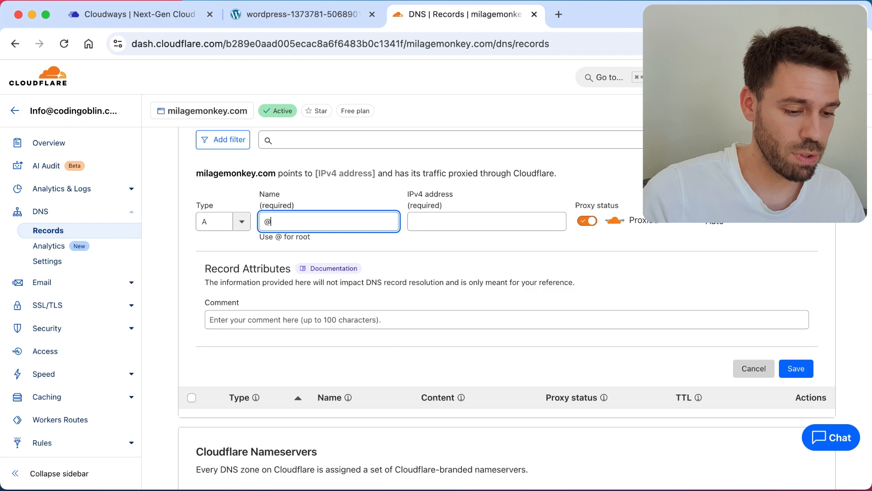
click(448, 220)
key(super+v)
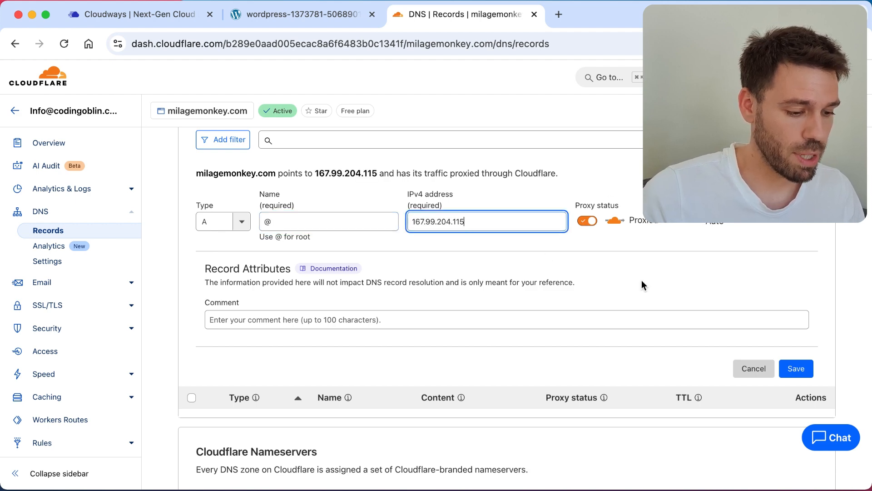
click(793, 371)
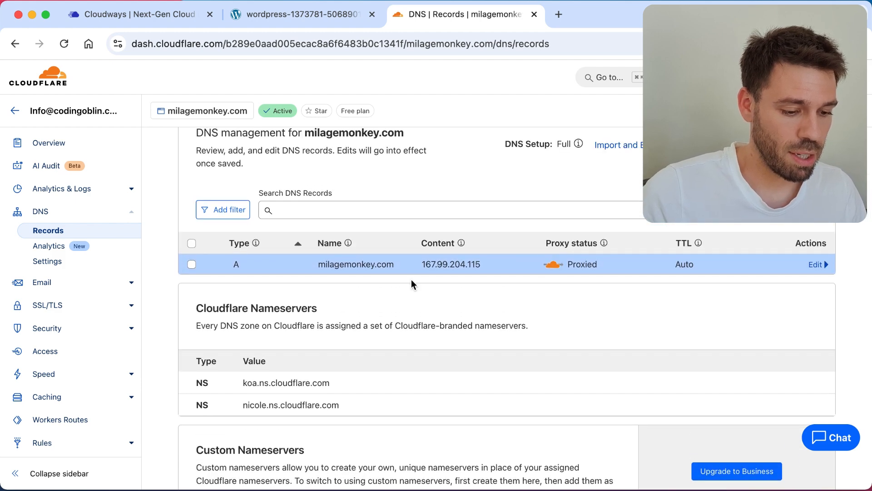
Step: Load milagemonkey.com in a new Chrome tab to check that the WordPress blog appears
click(321, 15)
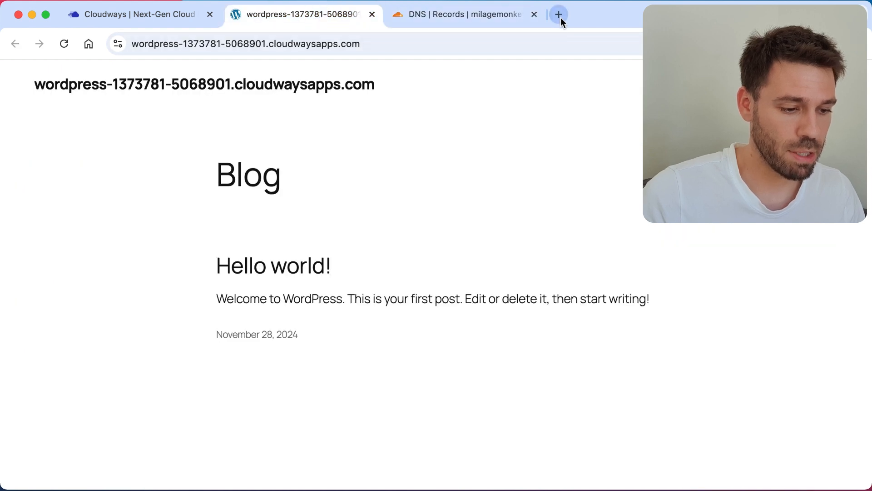
click(158, 17)
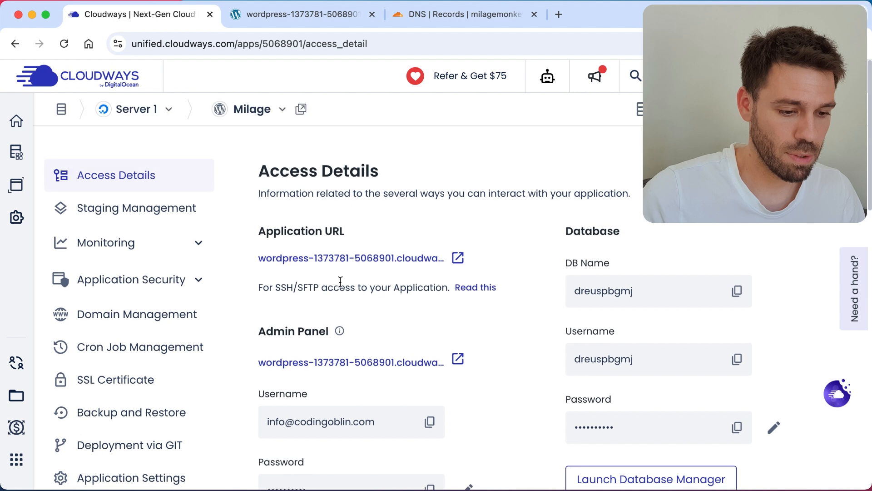
click(558, 16)
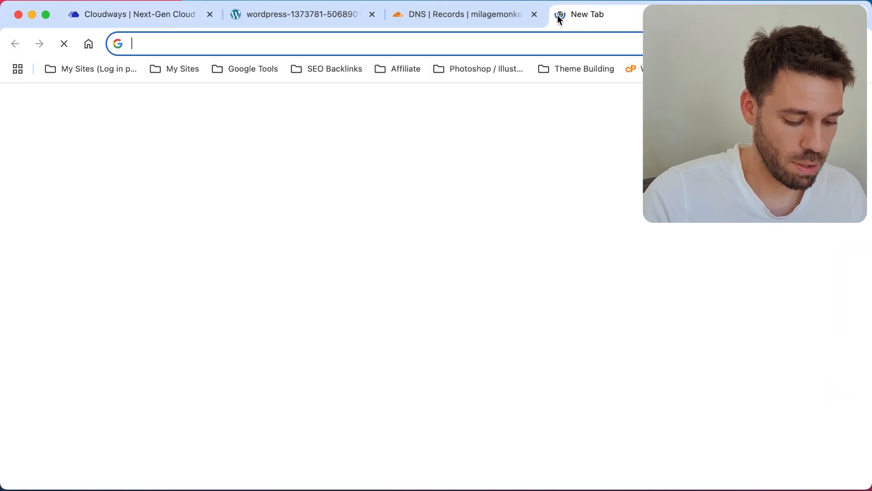
text(milagemonk)
text(ey.com)
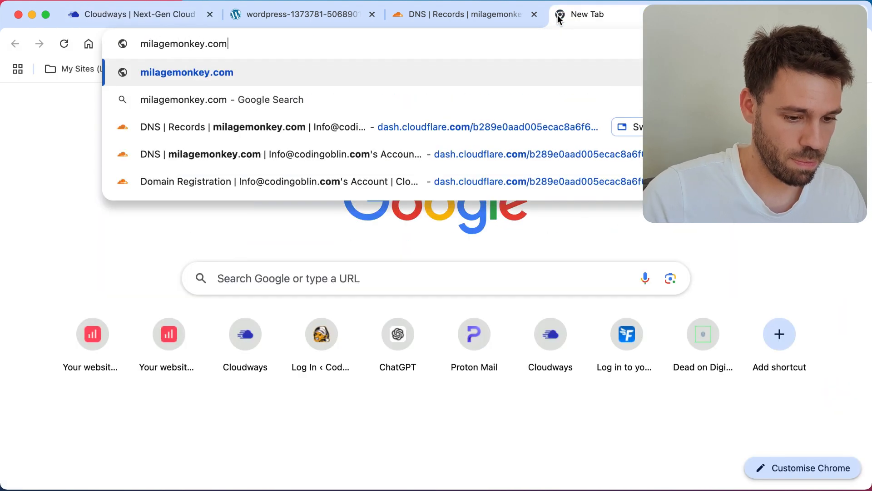
key(Return)
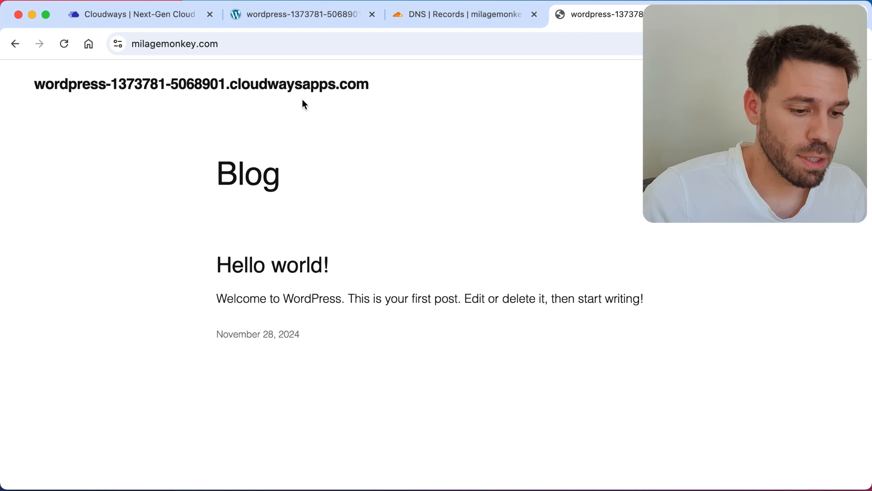
click(117, 17)
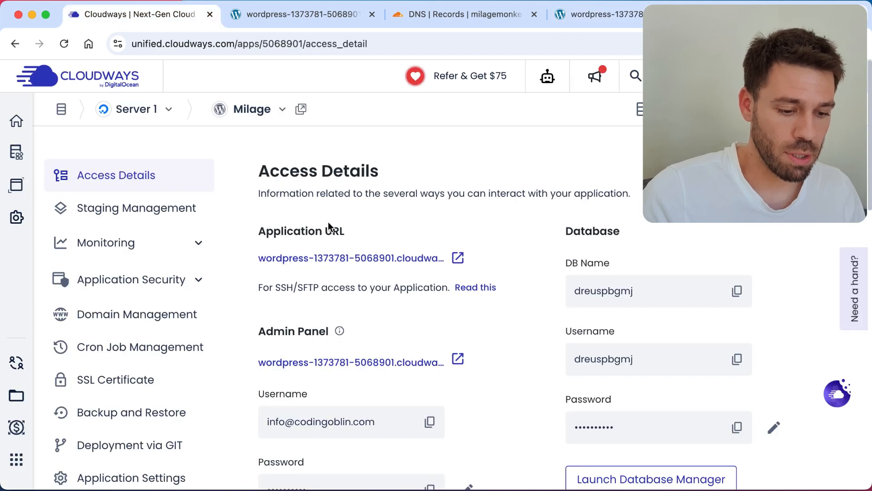
Step: In the Milage app's Domain Management, set milagemonkey.com as the primary domain and confirm
scroll(105, 278, down, 2)
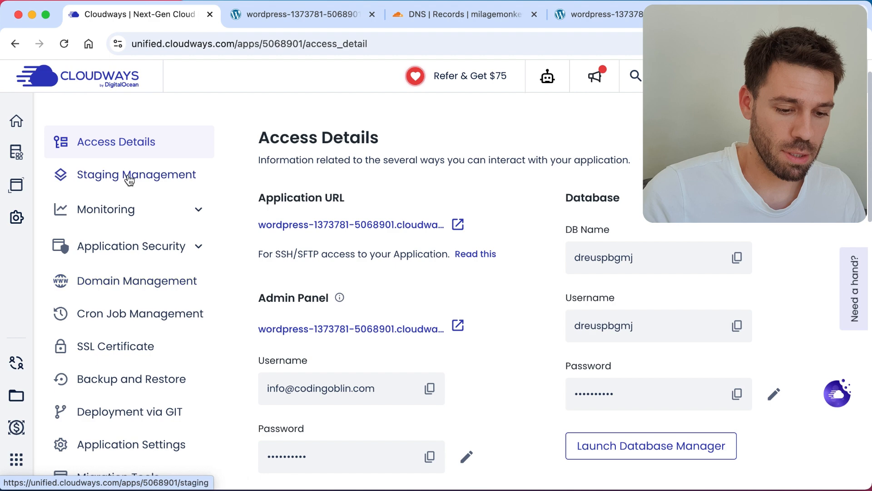
click(122, 282)
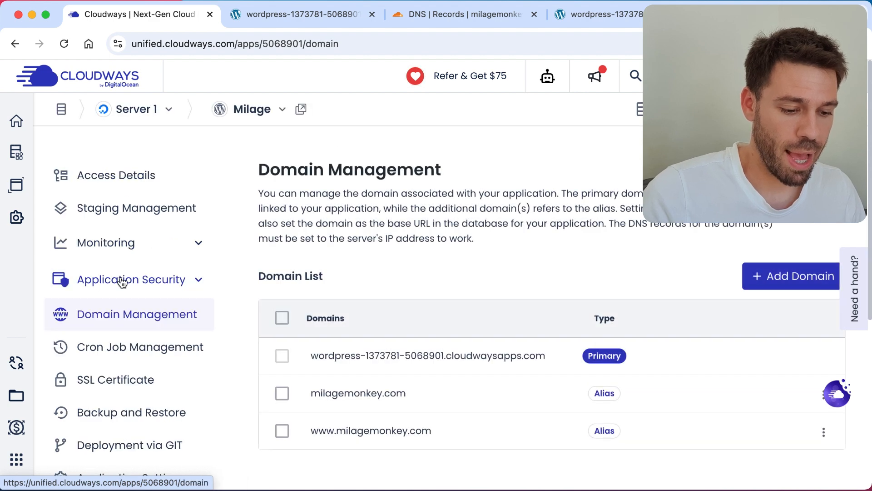
scroll(435, 325, down, 3)
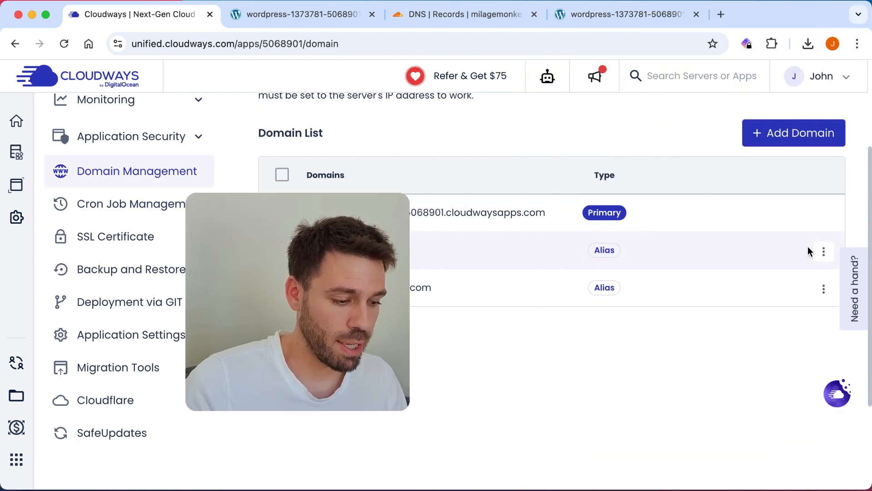
click(824, 252)
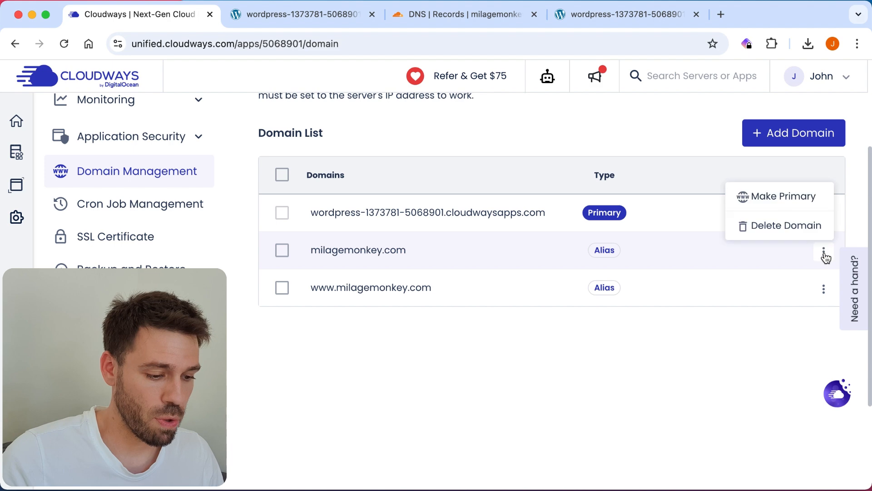
click(776, 199)
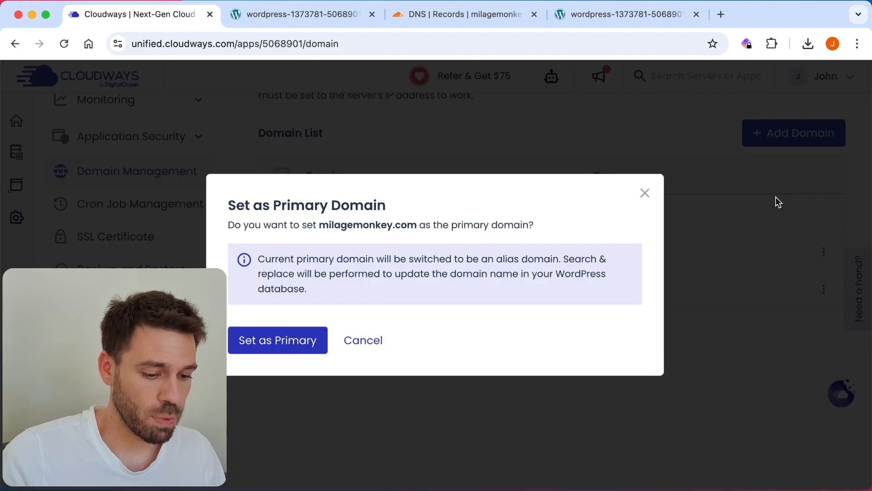
click(266, 350)
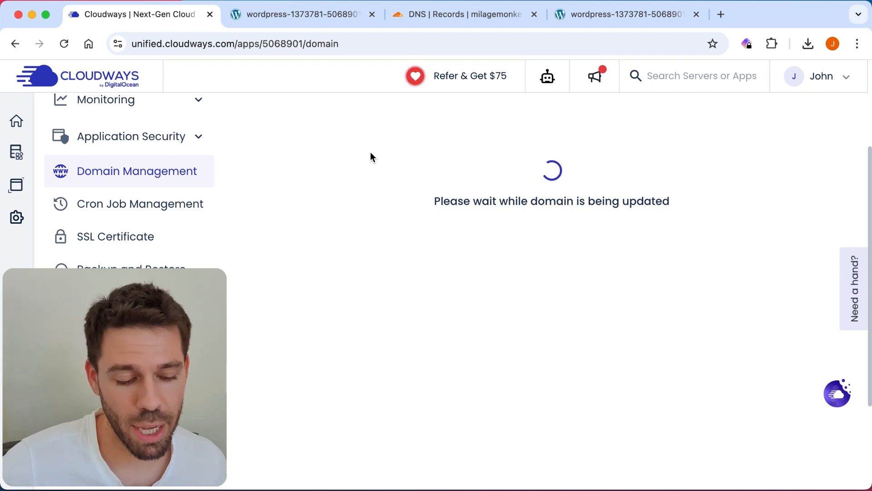
Step: Wait for the domain update to finish, then view milagemonkey.com in the fourth tab
scroll(370, 151, up, 3)
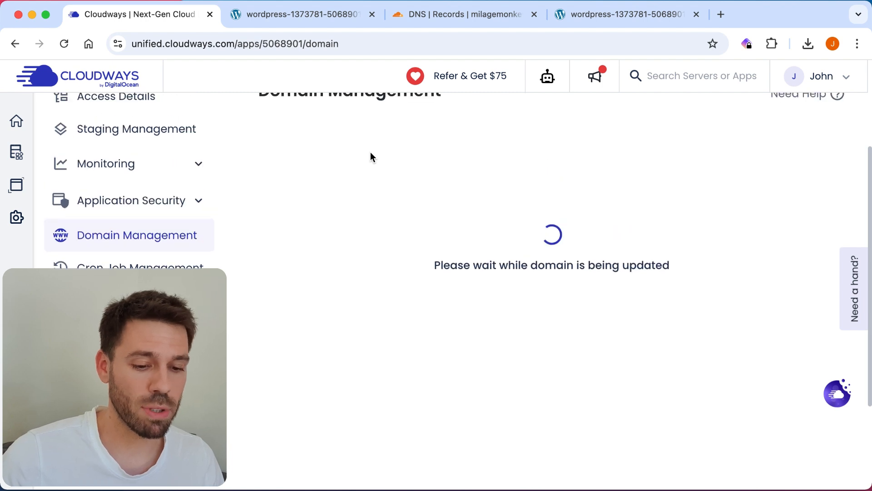
scroll(370, 153, up, 3)
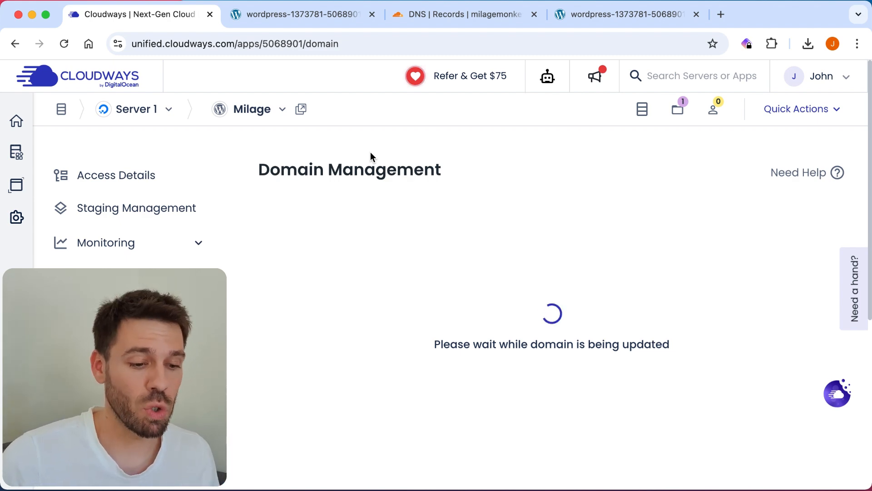
click(605, 19)
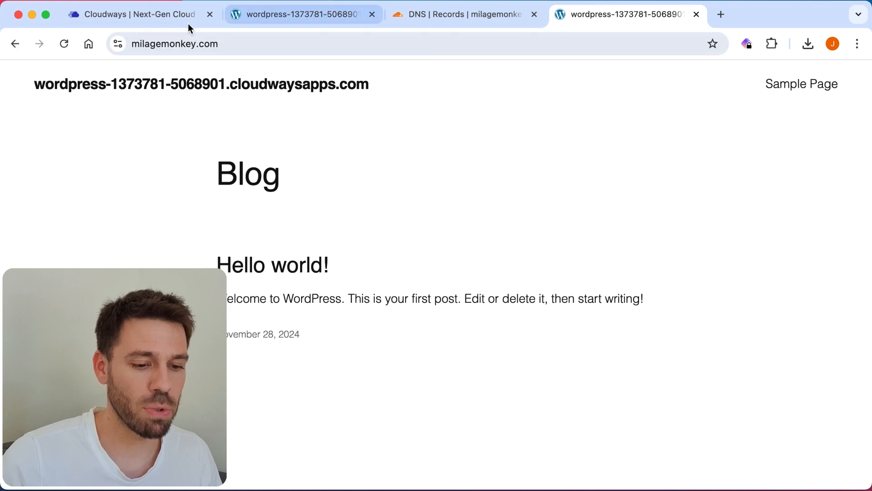
Step: Copy the admin username from the Milage app's Access Details in Cloudways
click(168, 14)
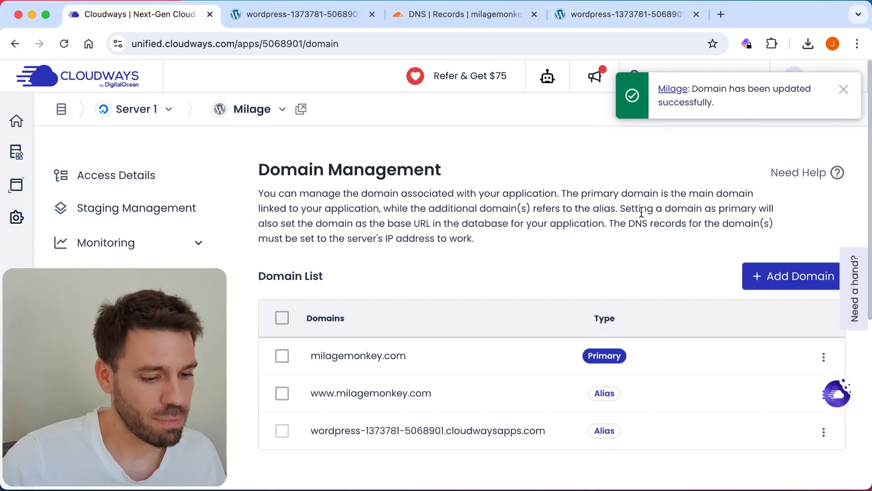
click(132, 182)
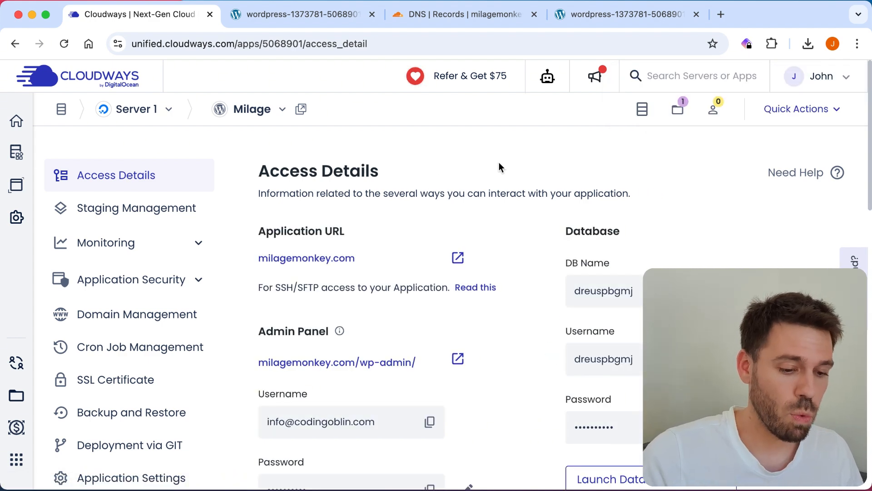
scroll(498, 166, down, 3)
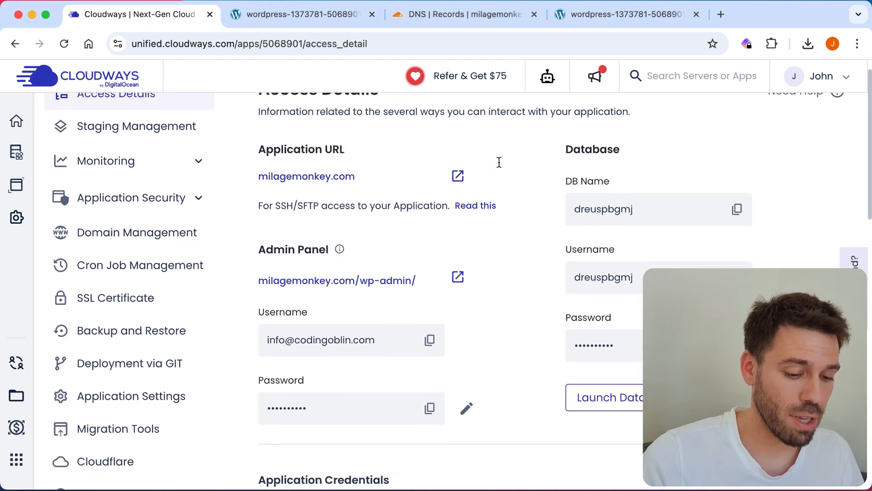
click(430, 338)
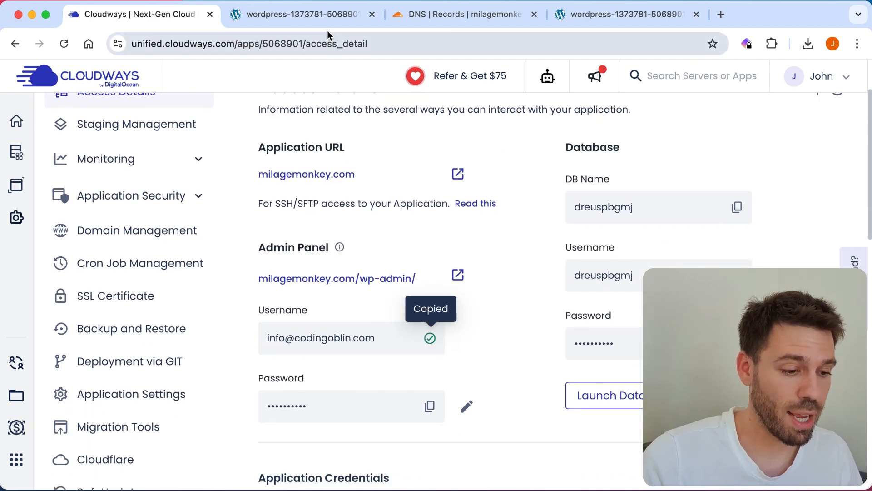
Step: Switch to the cloudwaysapps blog tab and put the cursor at the end of its address
click(290, 19)
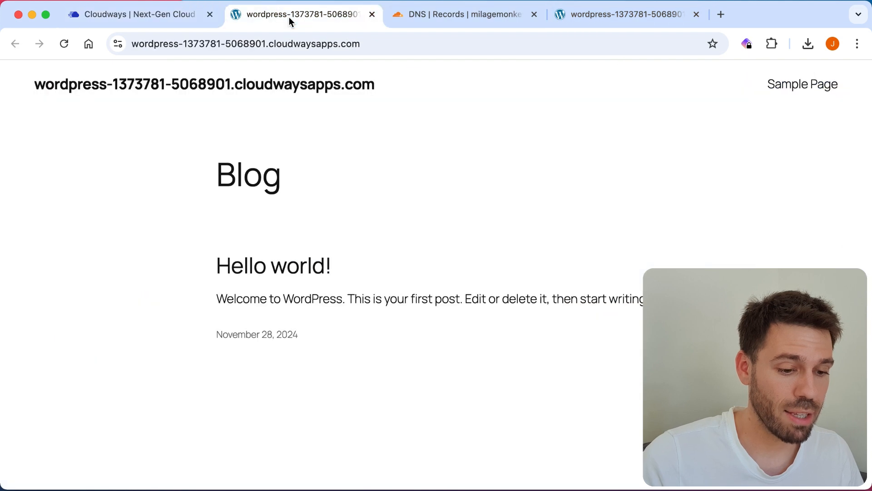
click(383, 44)
click(384, 46)
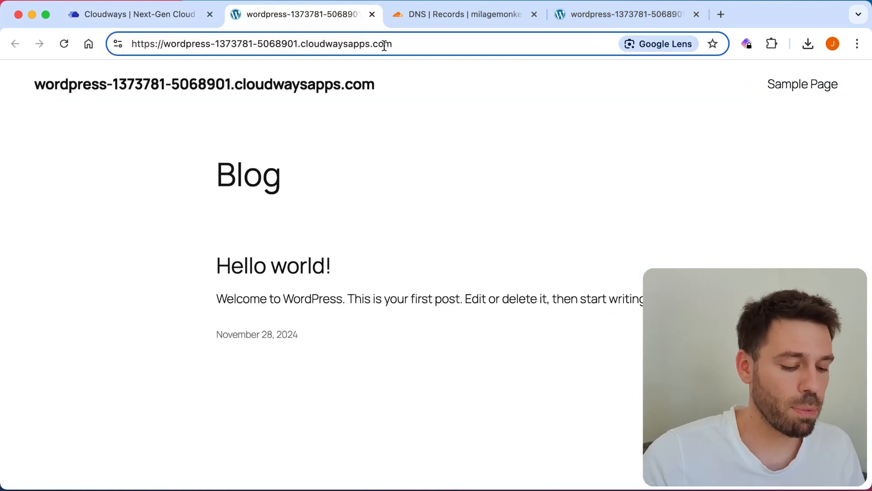
Step: Go to the site's /wp-admin login page and paste in the admin username copied from Cloudways
text(/wp-)
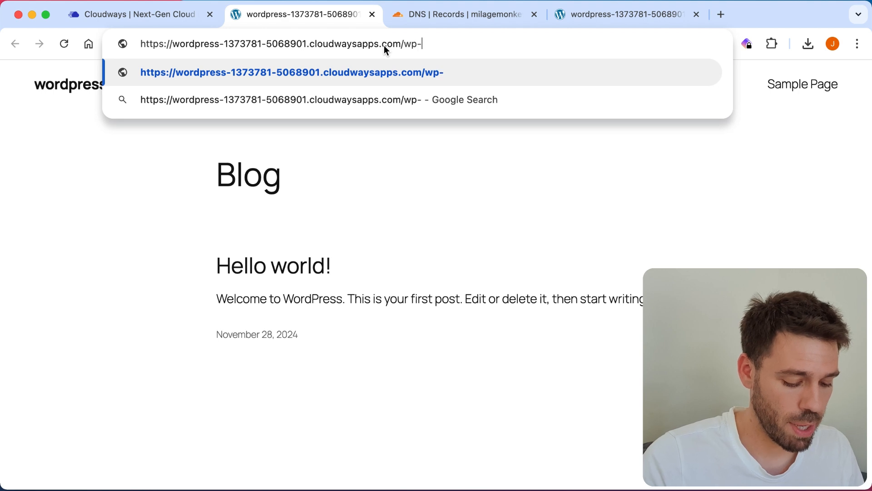
text(admin)
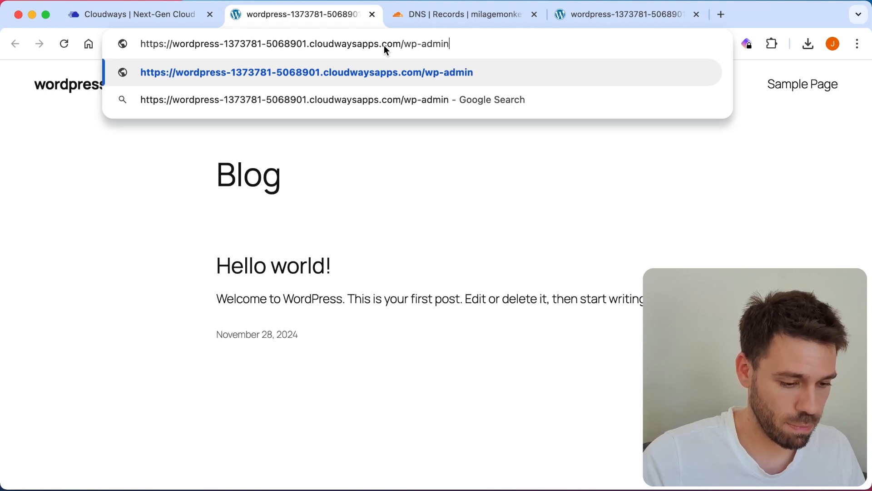
key(Return)
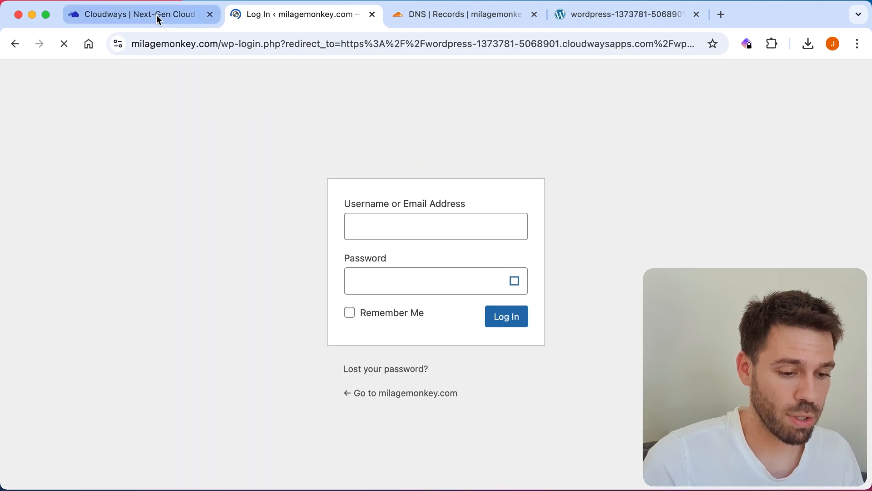
click(156, 15)
scroll(290, 186, up, 3)
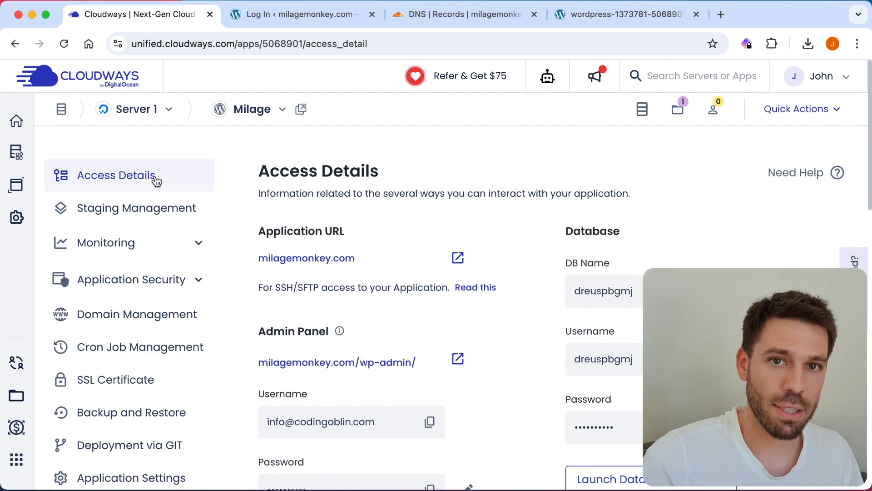
scroll(314, 339, down, 1)
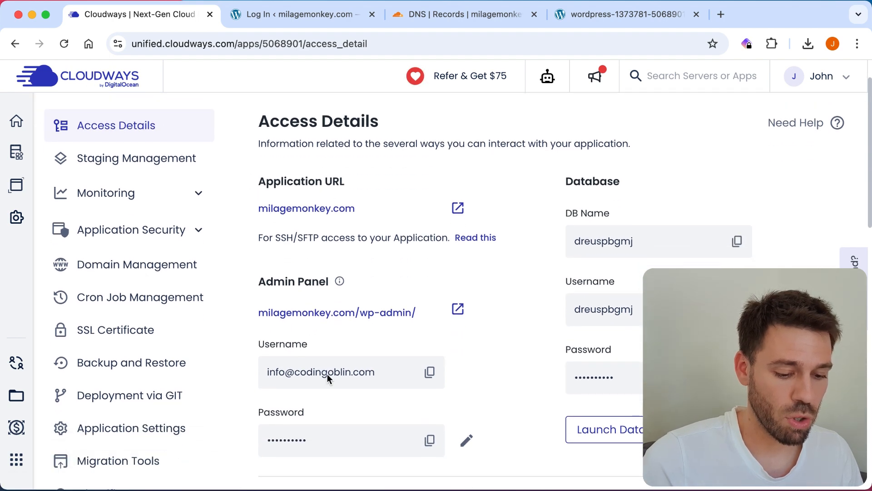
scroll(329, 375, down, 2)
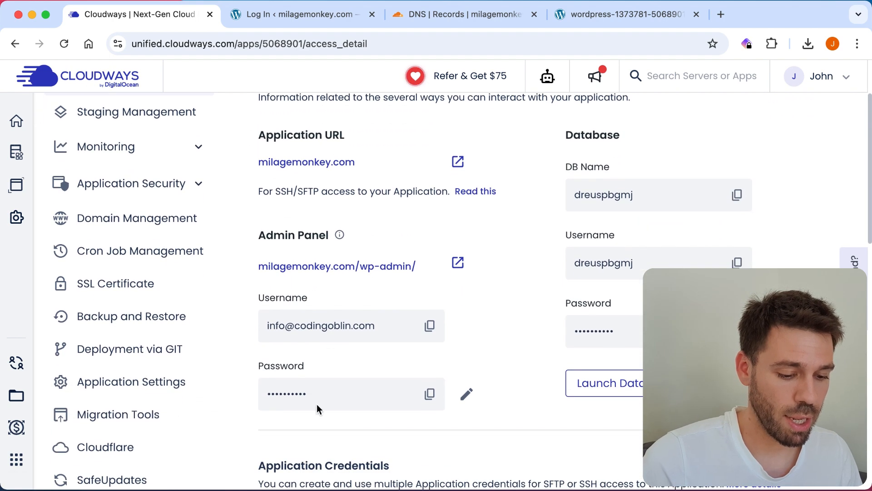
click(430, 325)
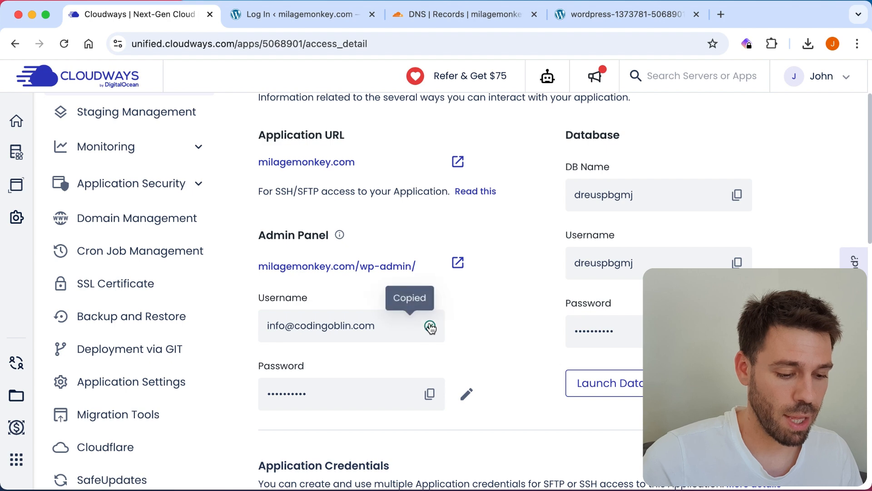
click(315, 12)
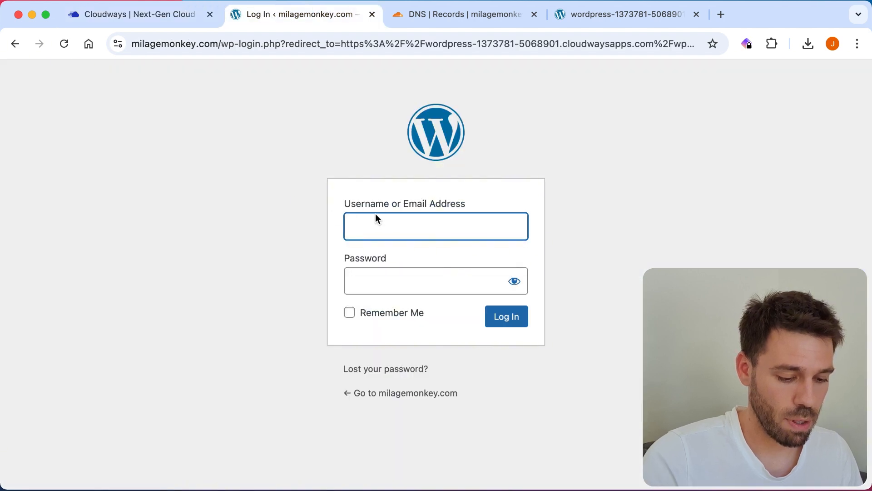
key(super+v)
Step: Paste the admin password copied from Cloudways and log in to WordPress
click(385, 286)
click(217, 14)
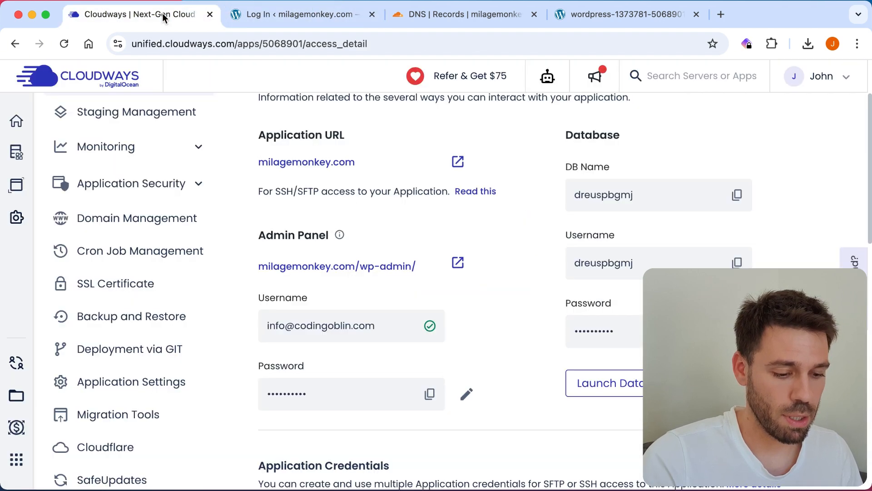
click(432, 393)
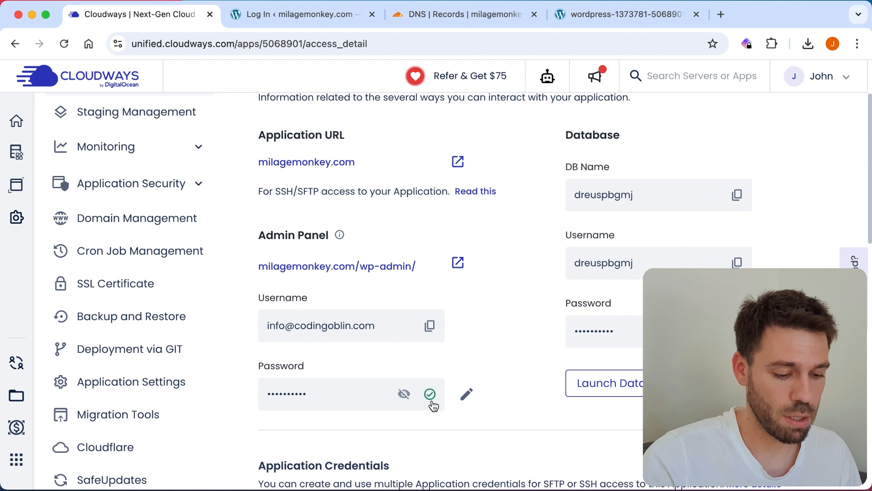
click(277, 18)
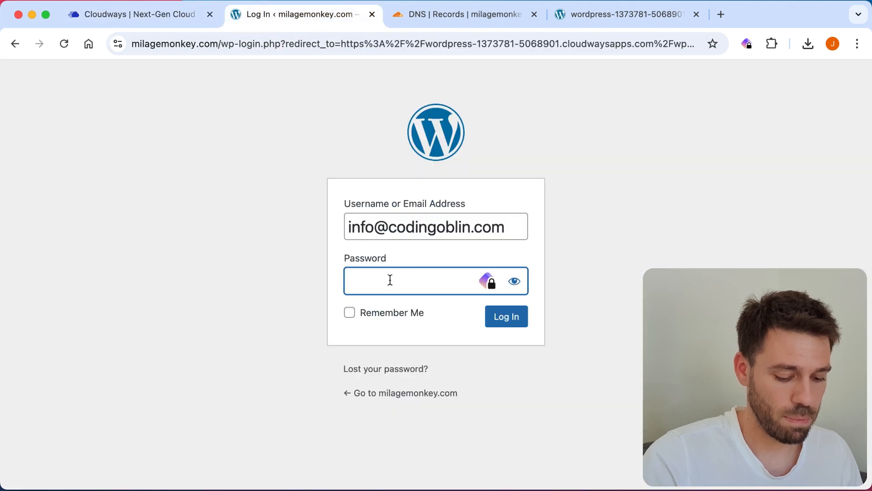
key(super+v)
click(502, 319)
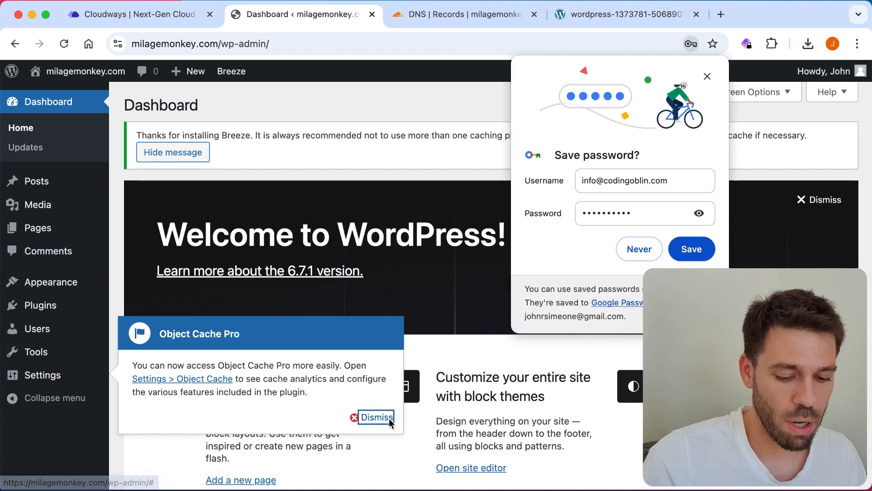
Step: Dismiss the Object Cache Pro notice and Chrome's save-password prompt, and open Permalink Settings
click(389, 418)
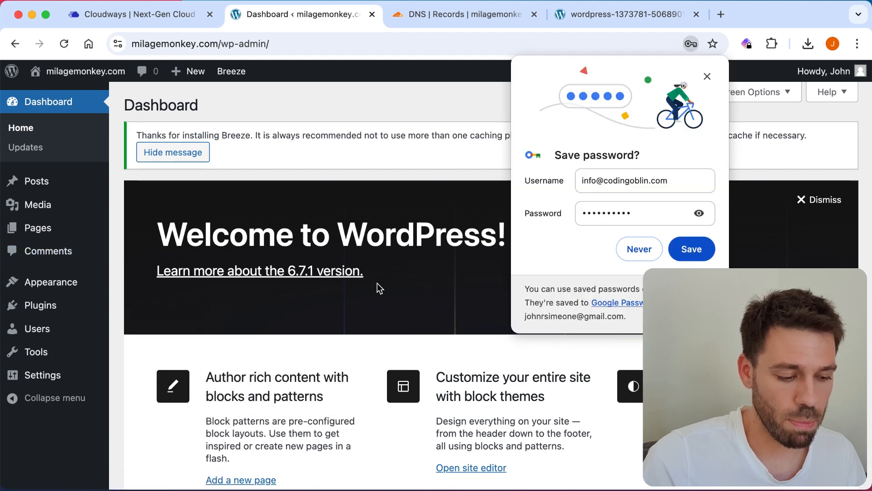
click(640, 249)
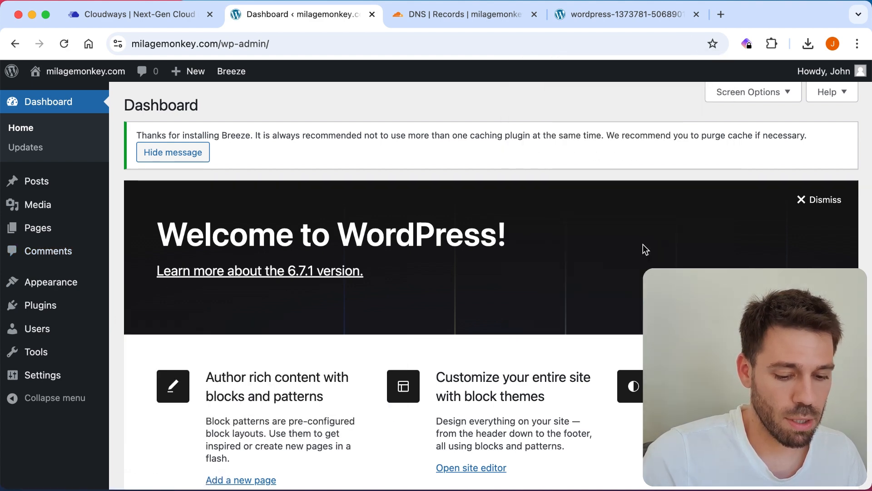
mouse_move(43, 382)
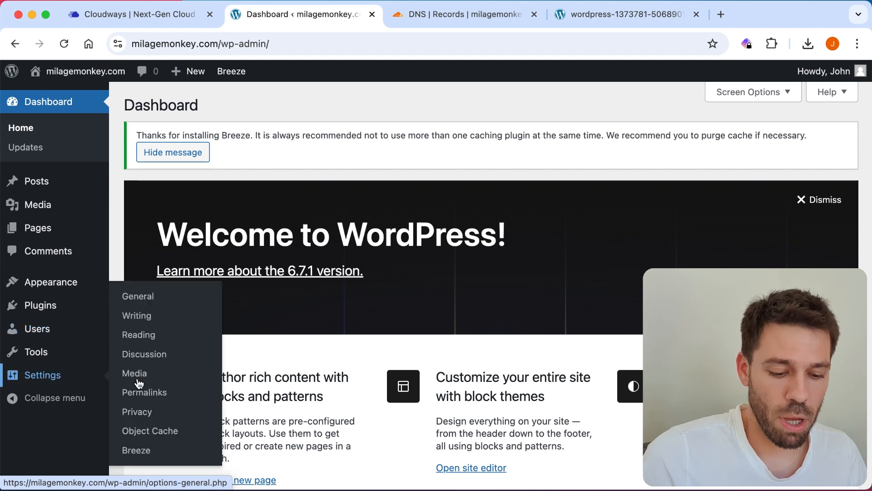
click(154, 396)
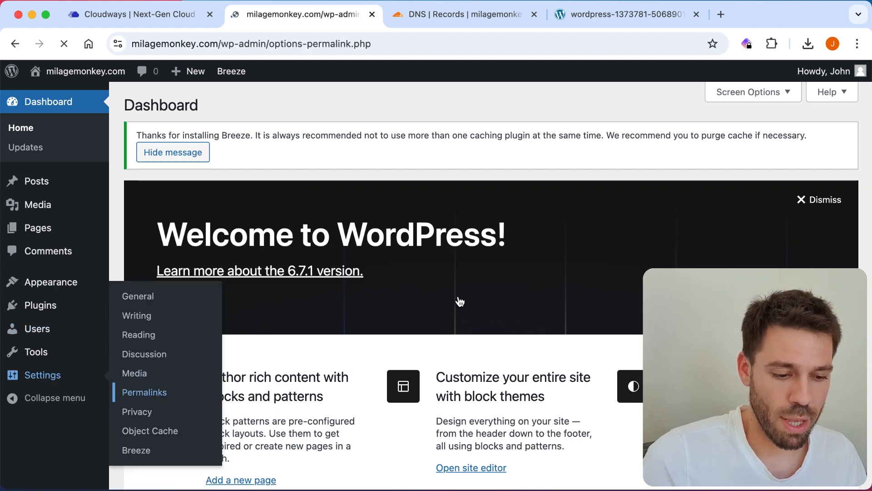
Step: Set the custom permalink structure /%postname%/ and save the changes
scroll(443, 222, down, 5)
scroll(560, 189, down, 5)
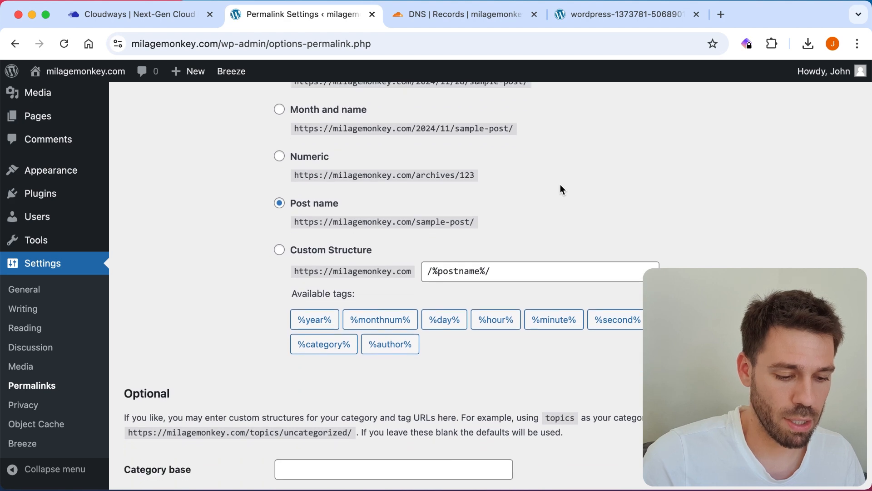
click(280, 251)
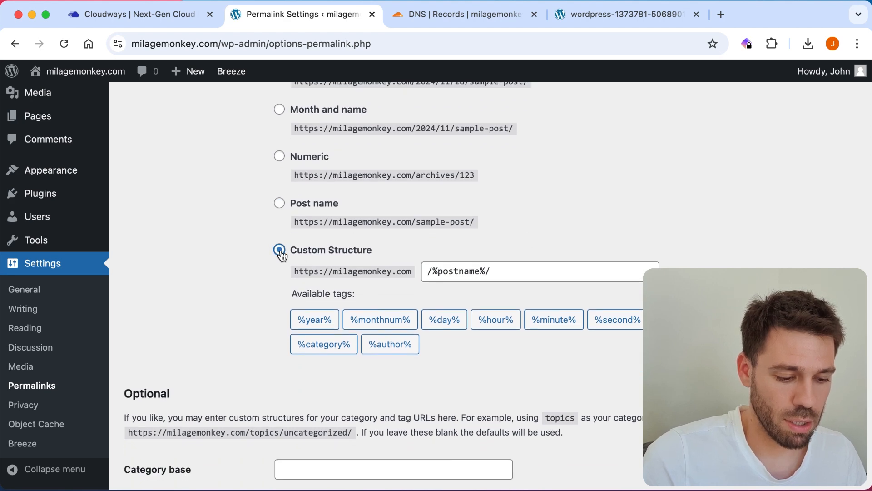
scroll(613, 190, up, 5)
scroll(613, 189, down, 10)
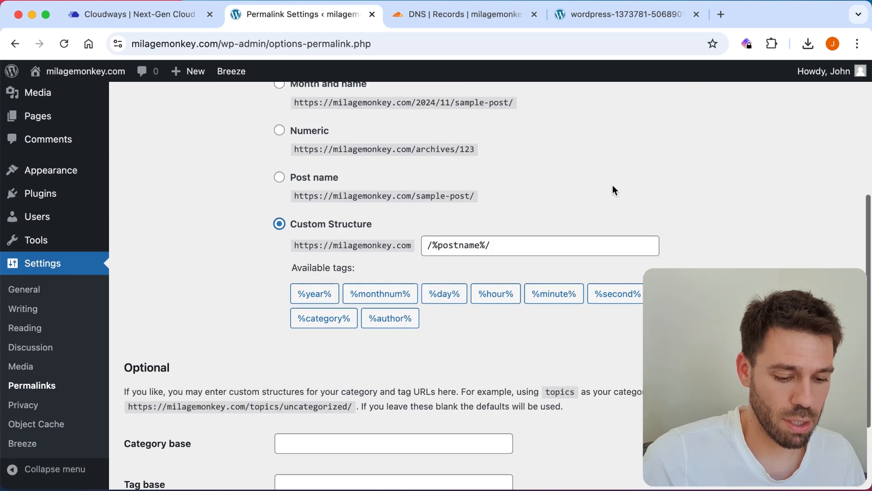
click(161, 418)
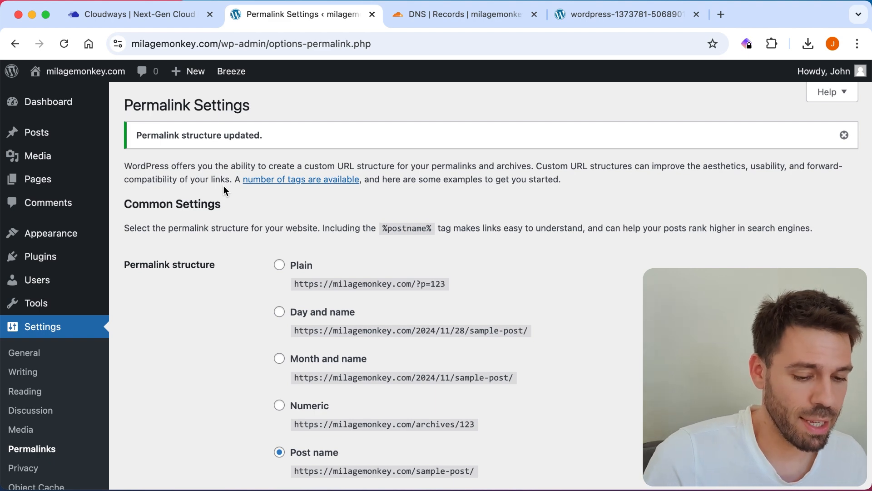
scroll(223, 185, down, 9)
scroll(223, 185, up, 3)
scroll(223, 185, down, 2)
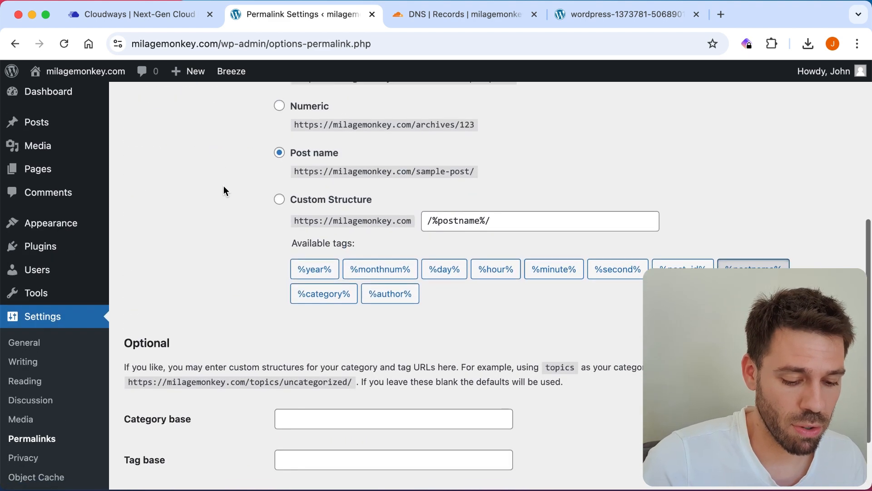
scroll(199, 202, up, 10)
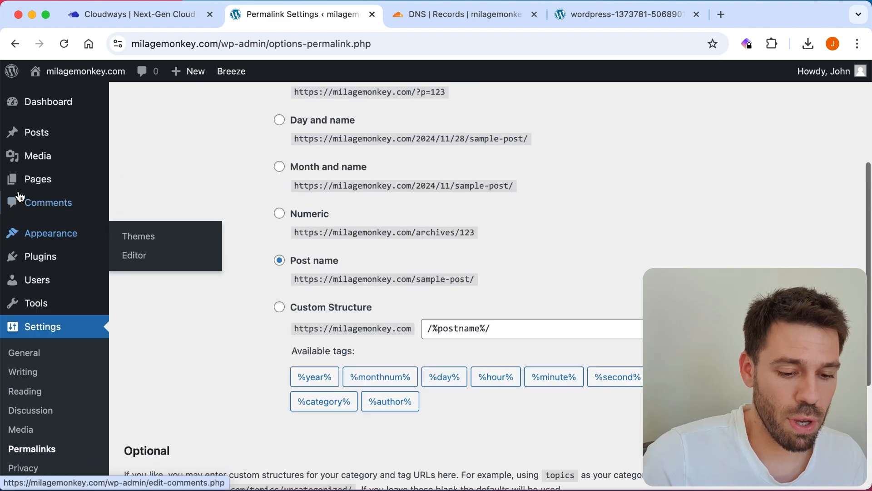
mouse_move(43, 138)
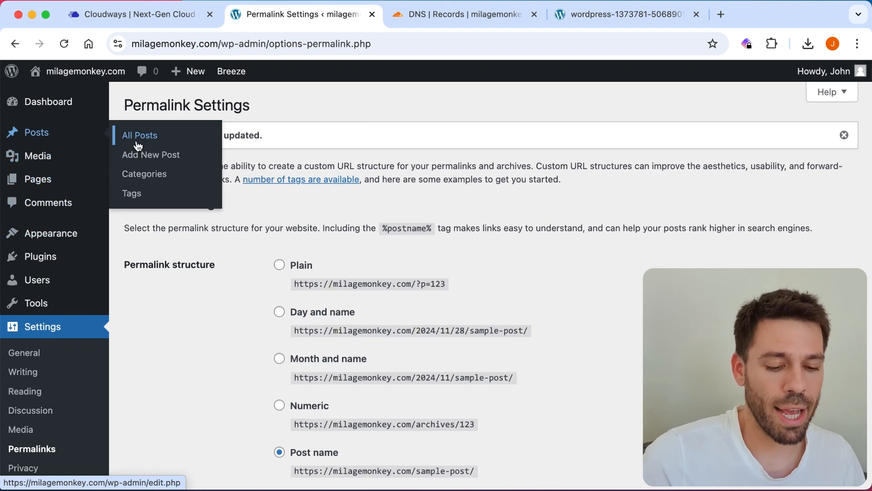
mouse_move(40, 160)
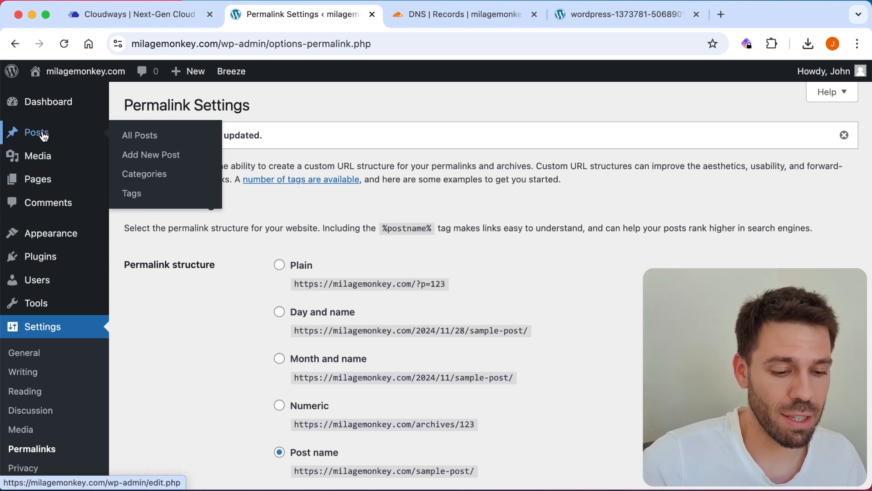
Step: Open the Posts list showing the single 'Hello world!' post
click(44, 137)
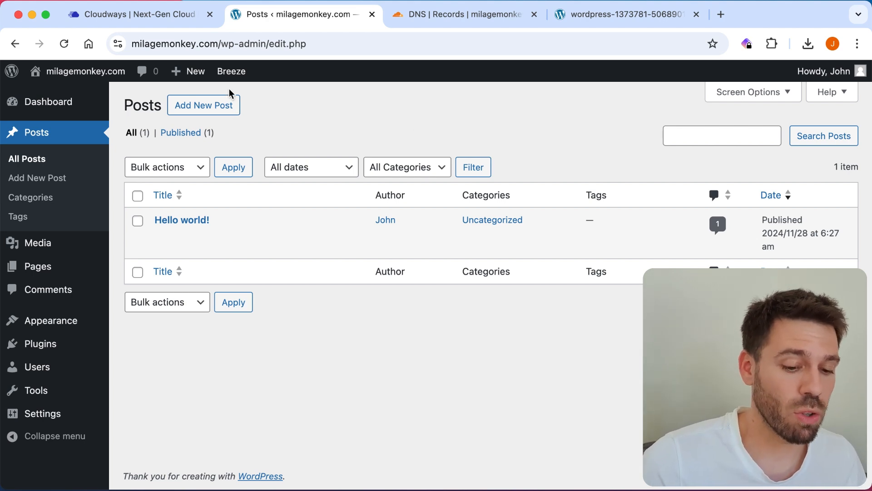
mouse_move(307, 225)
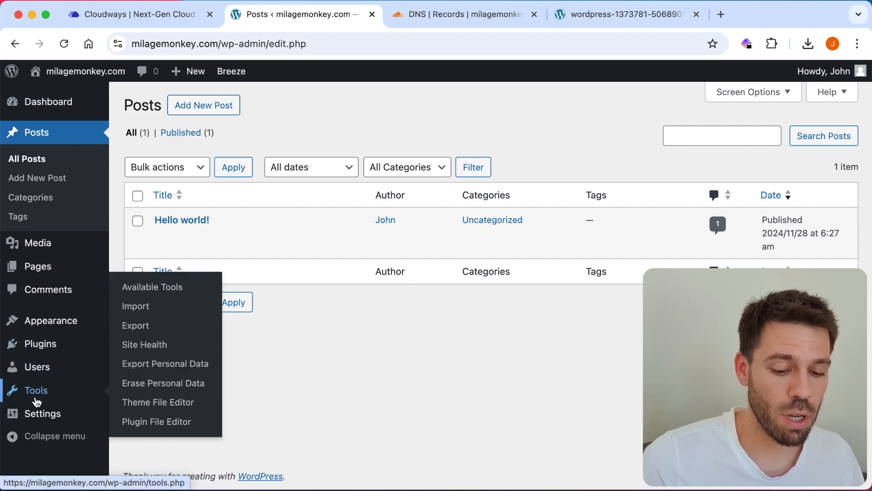
mouse_move(18, 413)
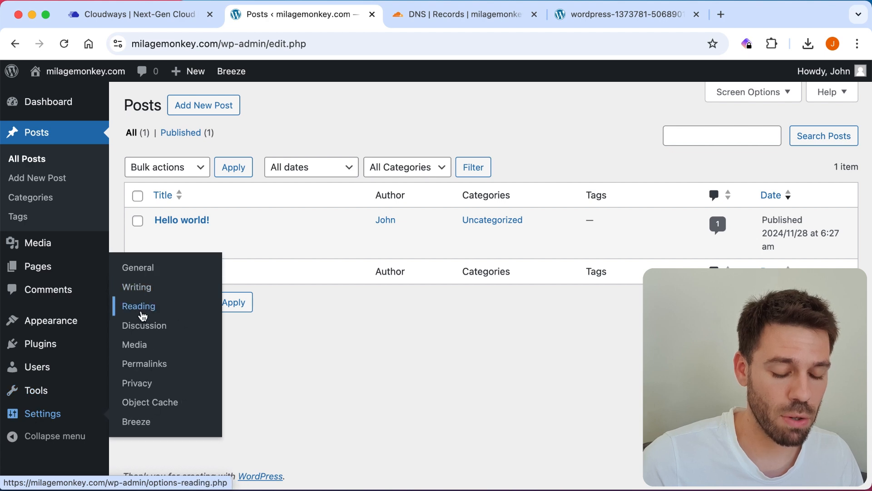
Step: In Reading settings, select A static page and review the Homepage choices without changing them
click(142, 312)
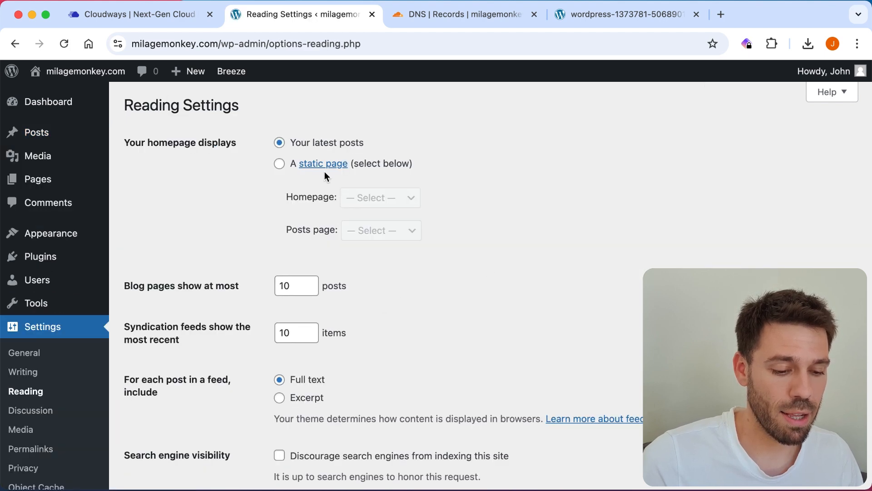
click(281, 165)
click(376, 198)
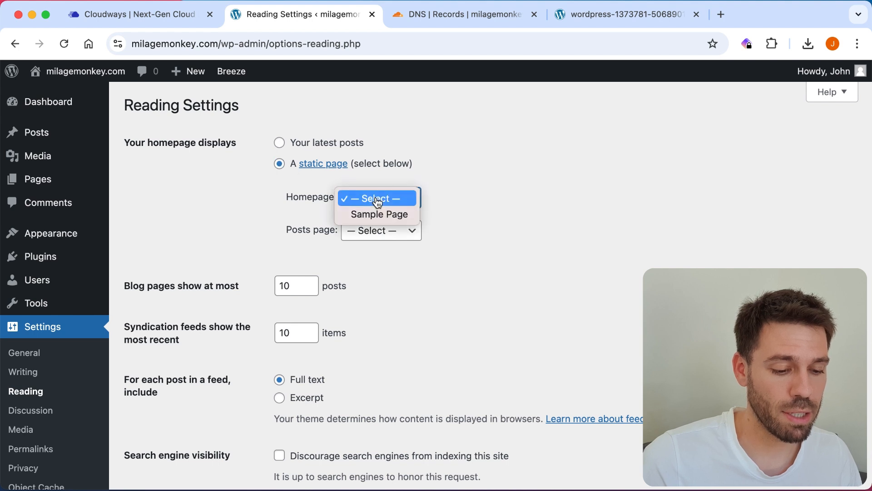
click(447, 190)
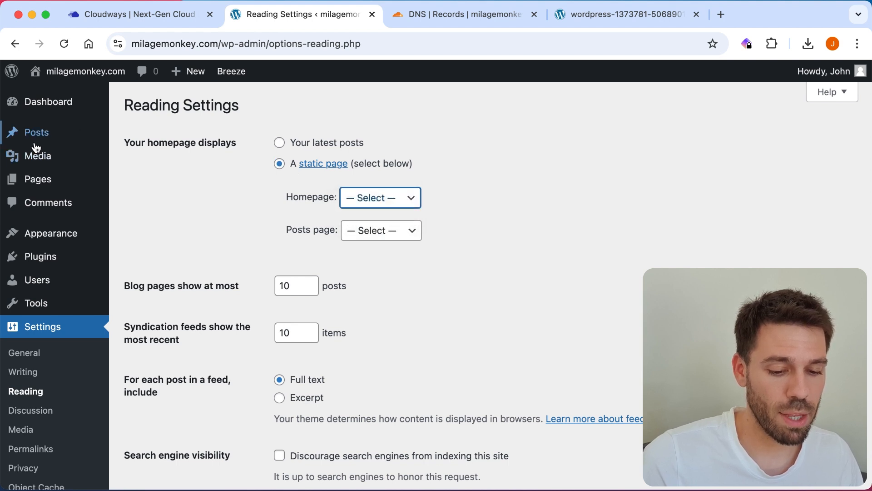
Step: Start a new page, close the welcome tour and pattern chooser, then leave the editor
click(37, 174)
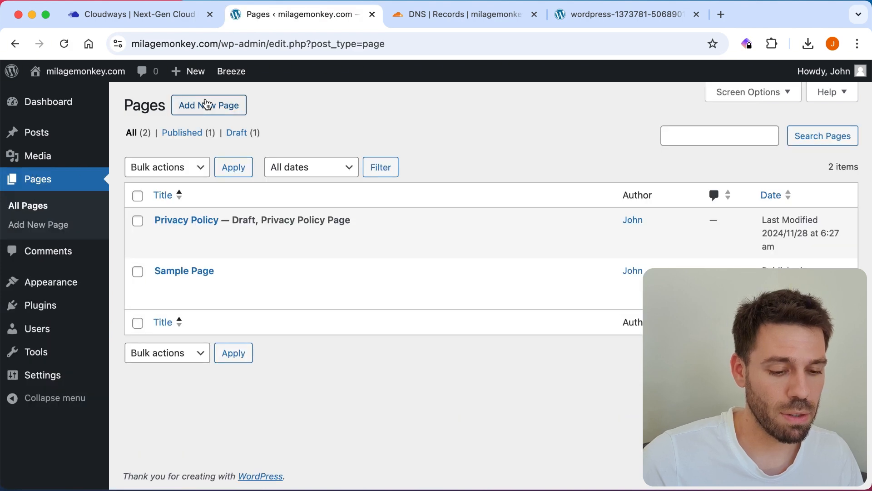
click(208, 108)
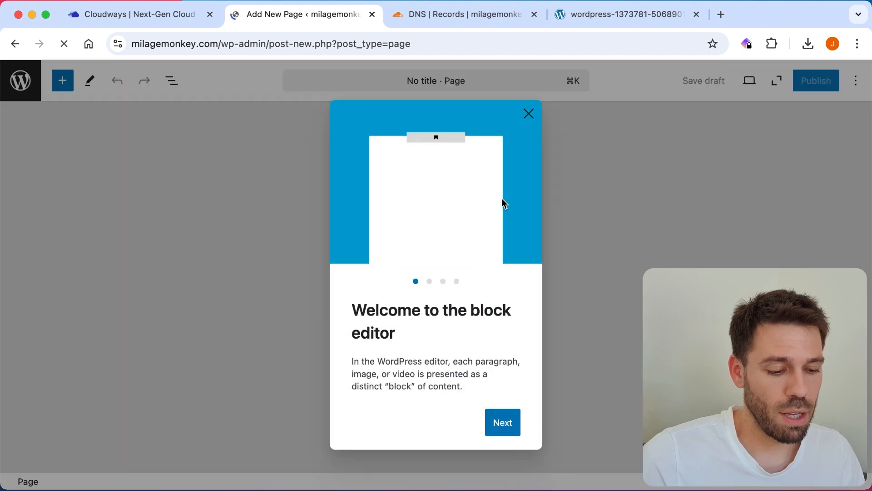
click(529, 113)
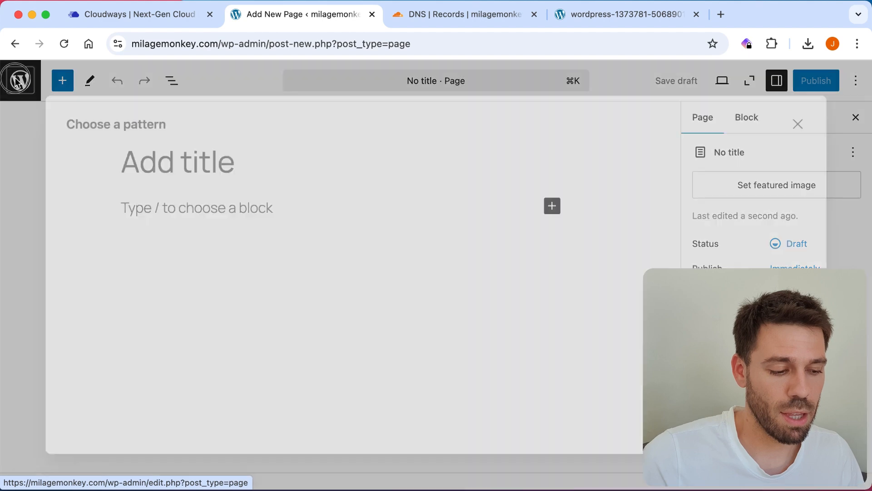
click(17, 82)
click(20, 84)
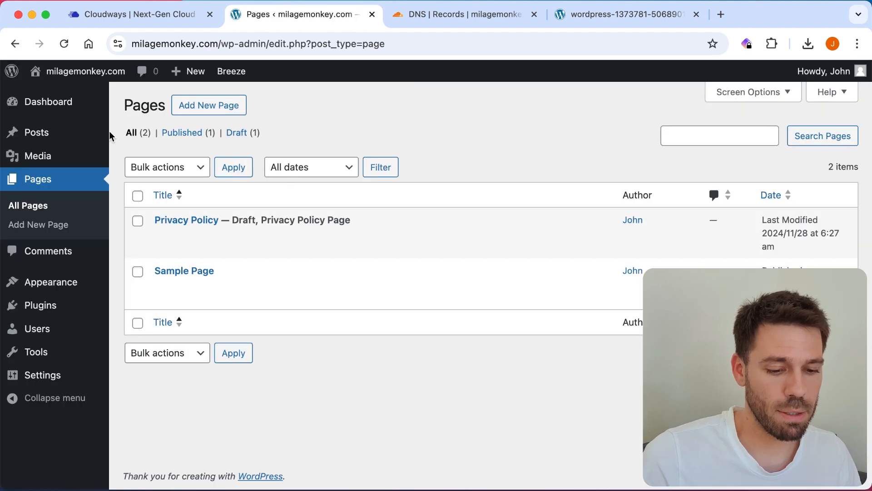
Step: Install the Classic Editor plugin from Add New Plugin
click(47, 312)
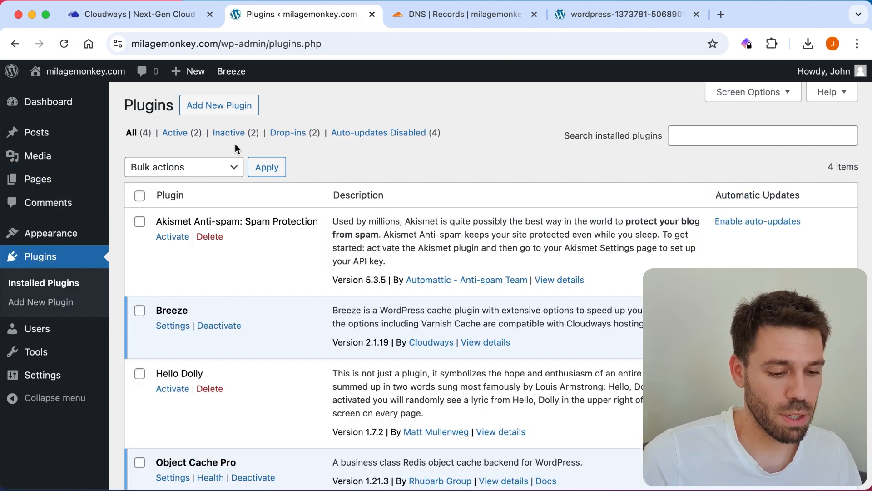
click(219, 106)
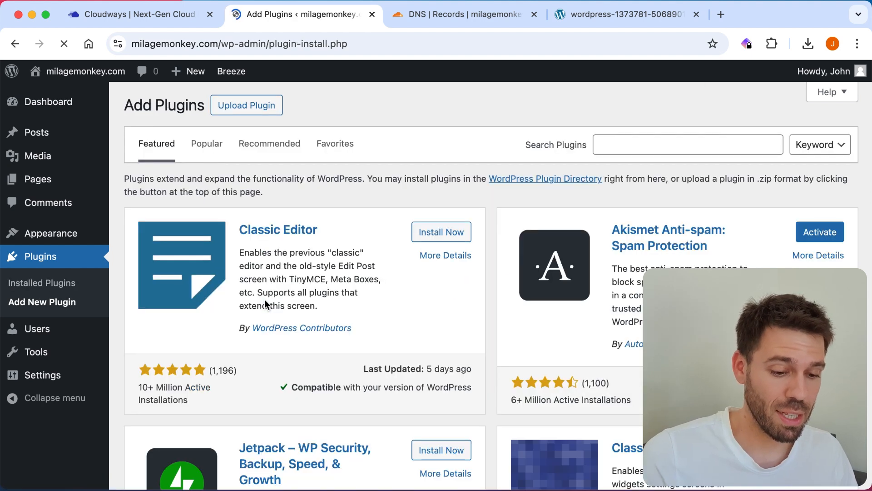
click(451, 234)
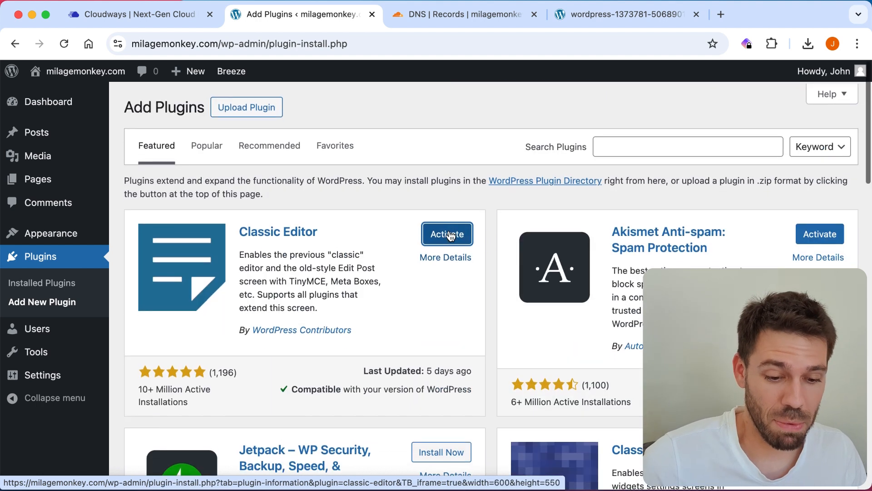
click(31, 188)
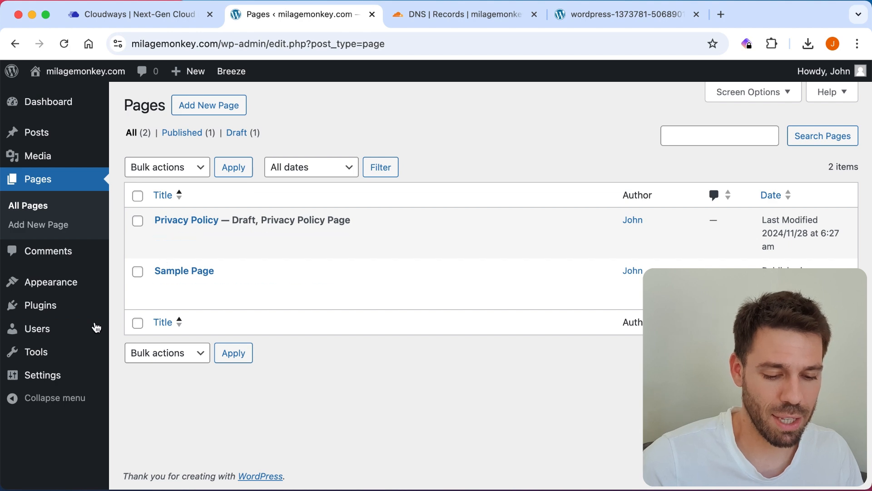
Step: Activate Classic Editor in Installed Plugins and return to the Pages list
click(52, 306)
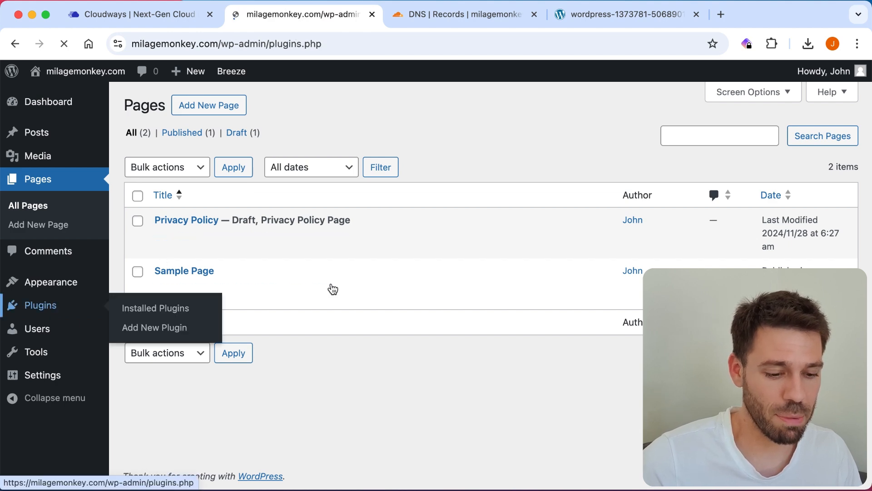
scroll(273, 273, down, 2)
scroll(259, 262, down, 2)
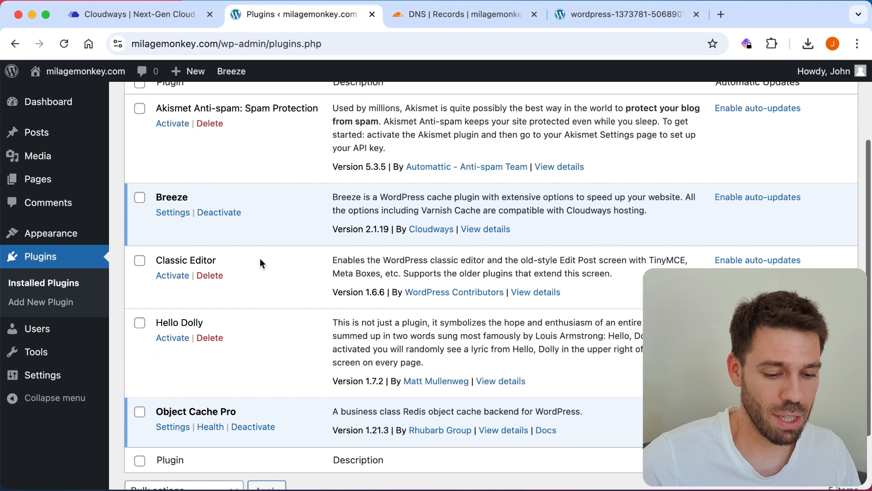
click(173, 276)
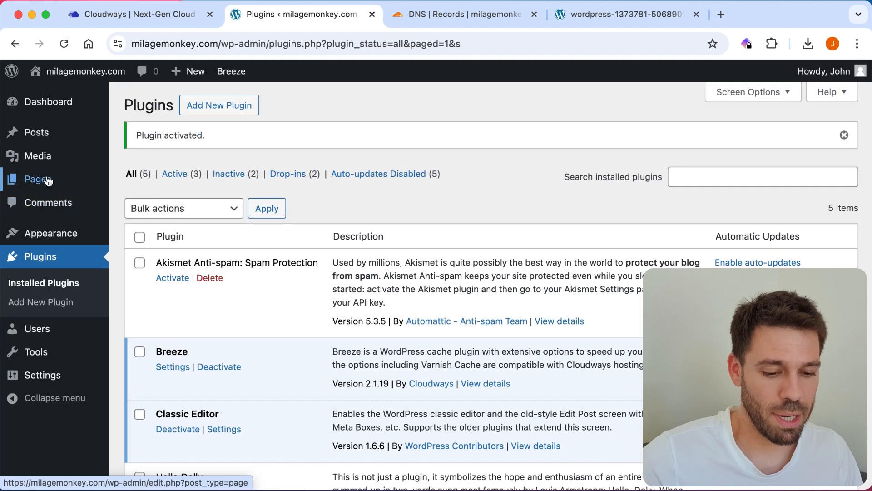
click(44, 180)
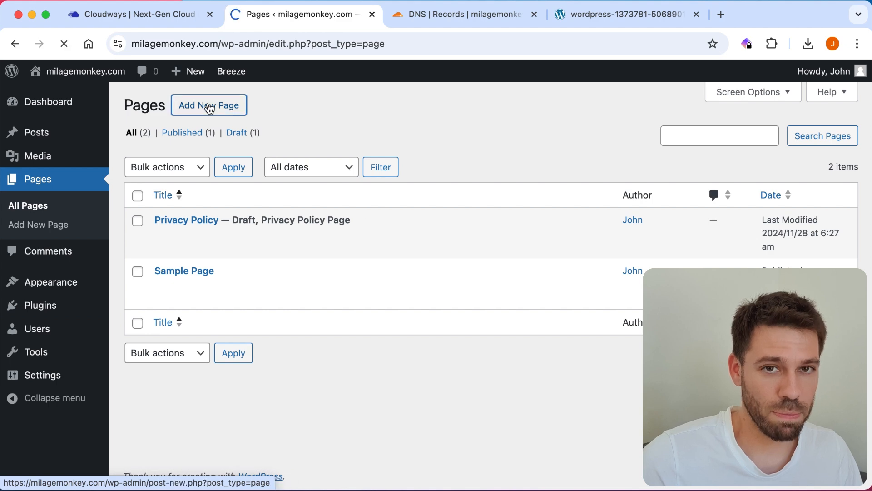
Step: Create and publish a new page titled 'Home' at milagemonkey.com/home/
click(210, 109)
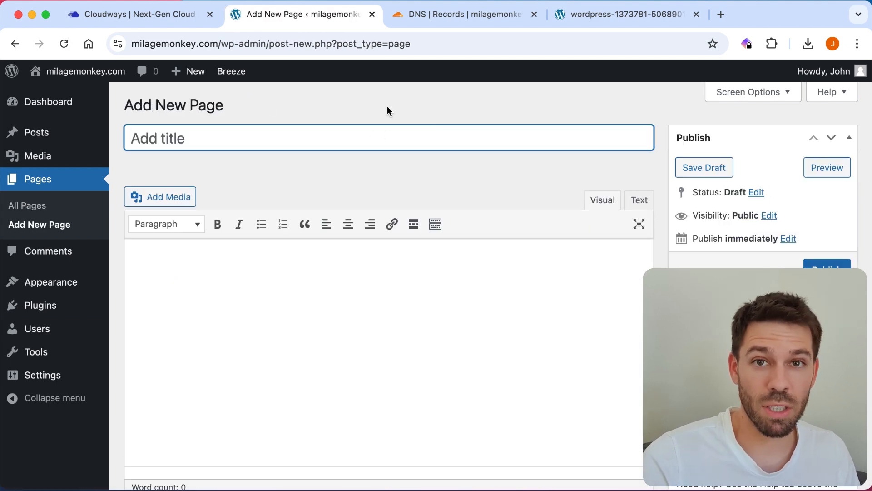
text(Hom)
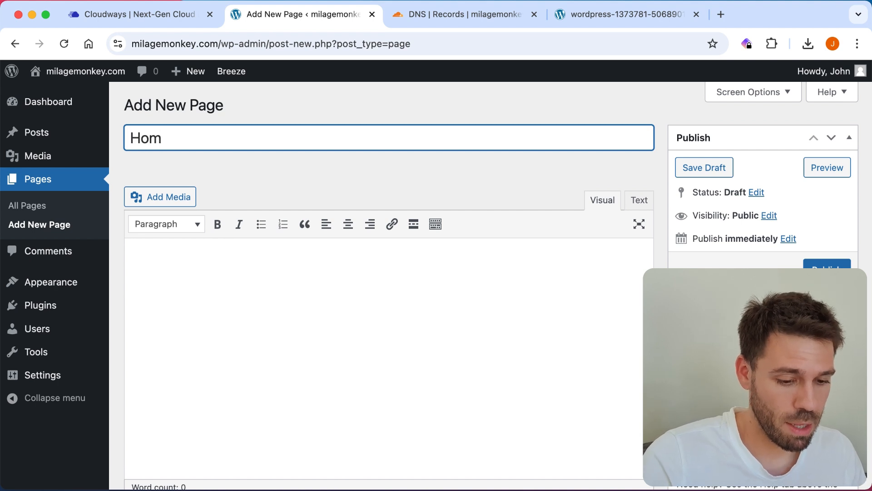
text(e)
scroll(759, 248, down, 3)
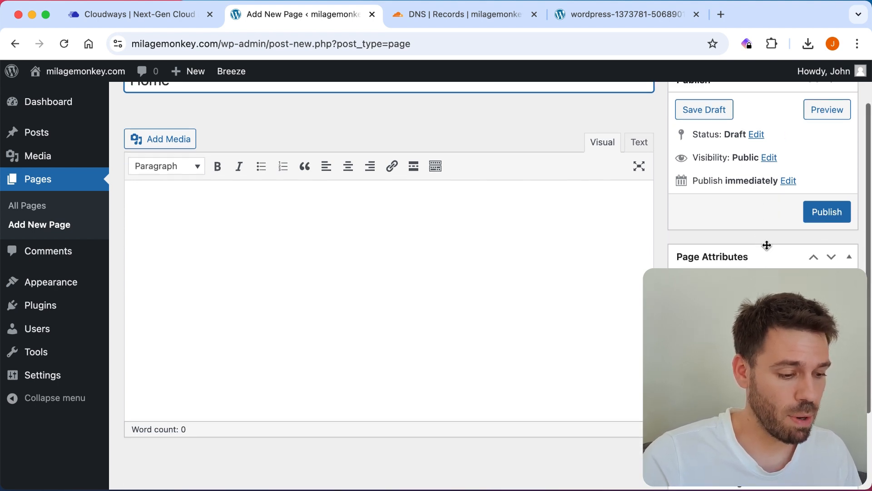
click(825, 215)
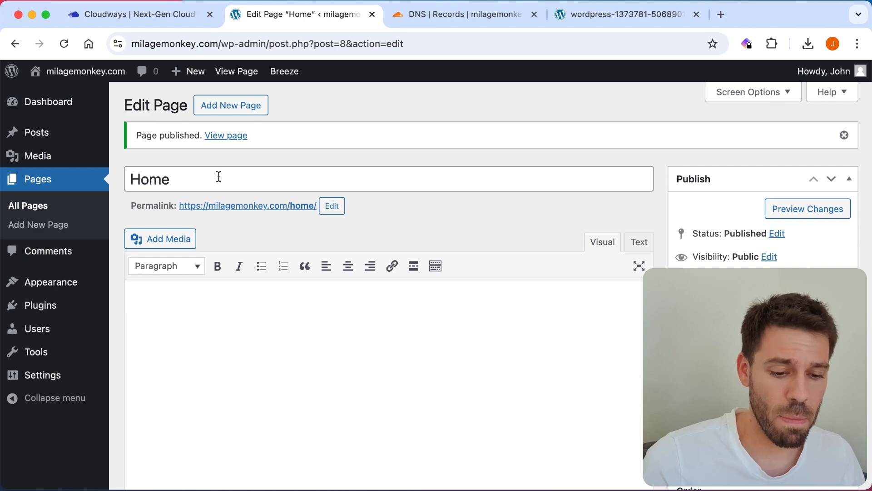
mouse_move(46, 328)
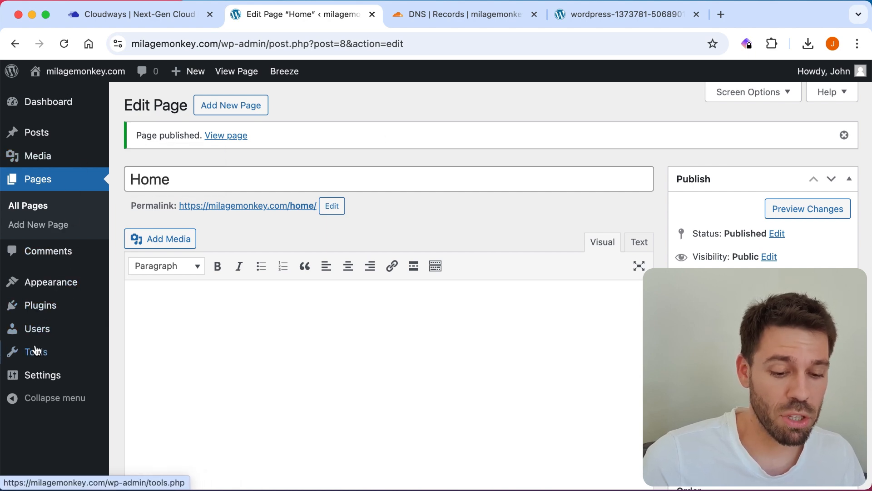
Step: In Reading settings, make the homepage a static page set to 'Home' and save
mouse_move(41, 375)
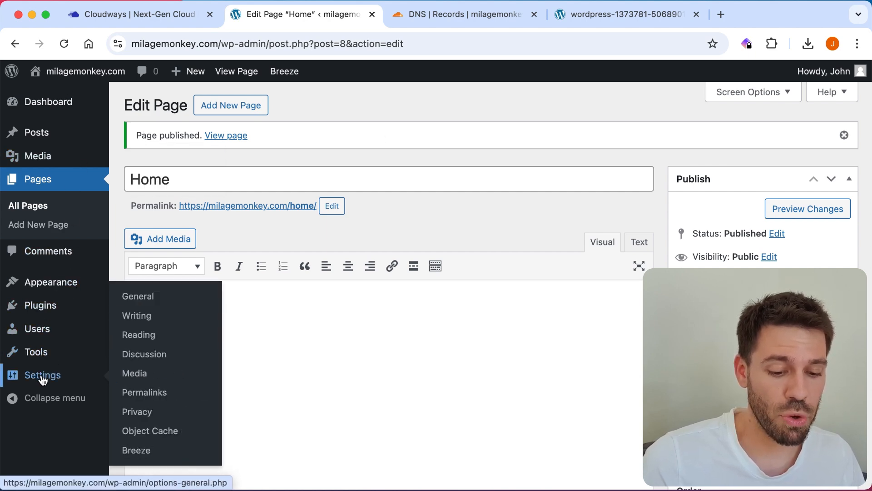
click(143, 335)
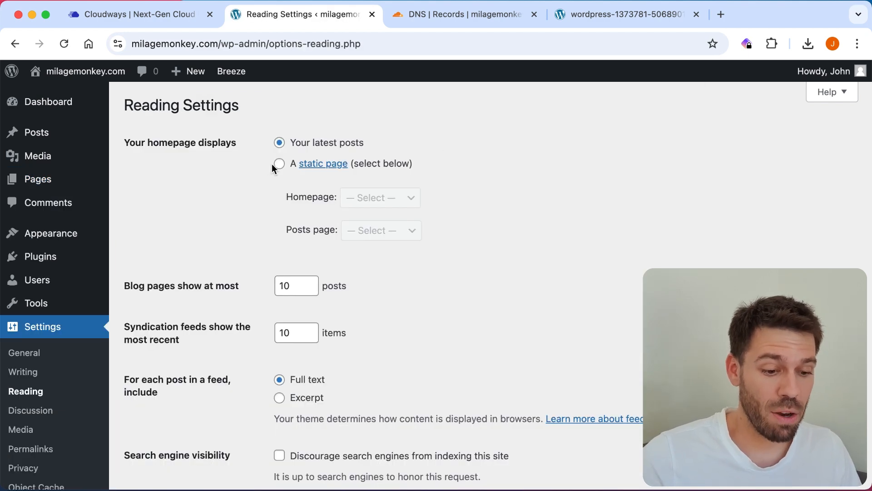
click(278, 163)
click(391, 195)
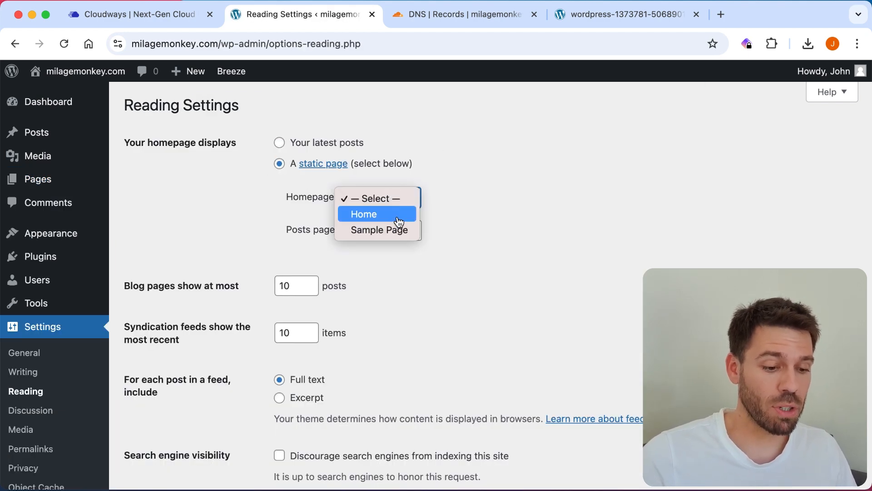
click(398, 220)
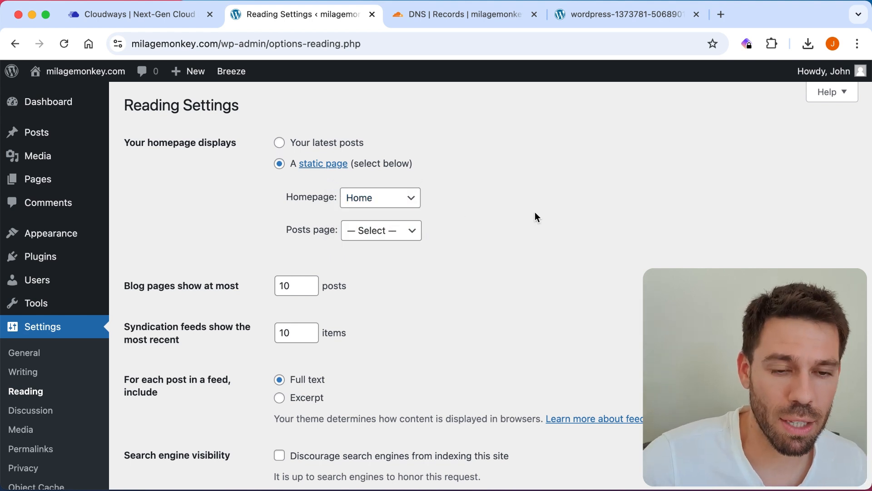
scroll(535, 212, down, 3)
click(153, 417)
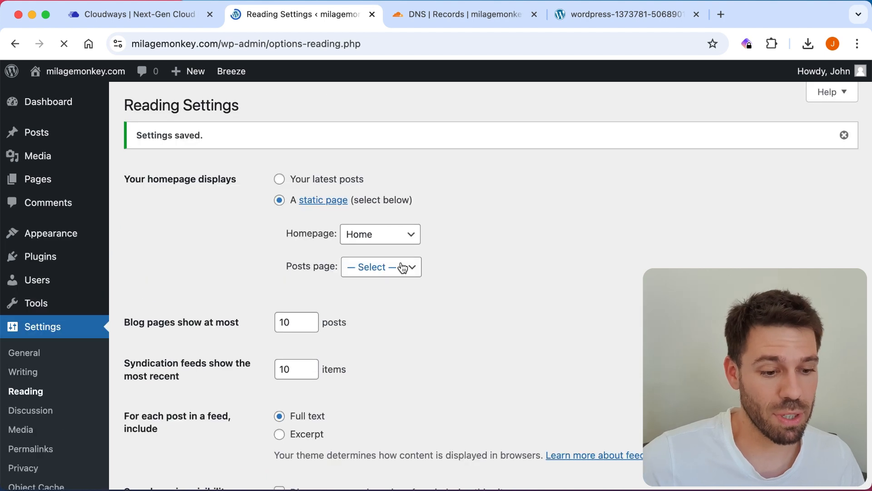
click(598, 16)
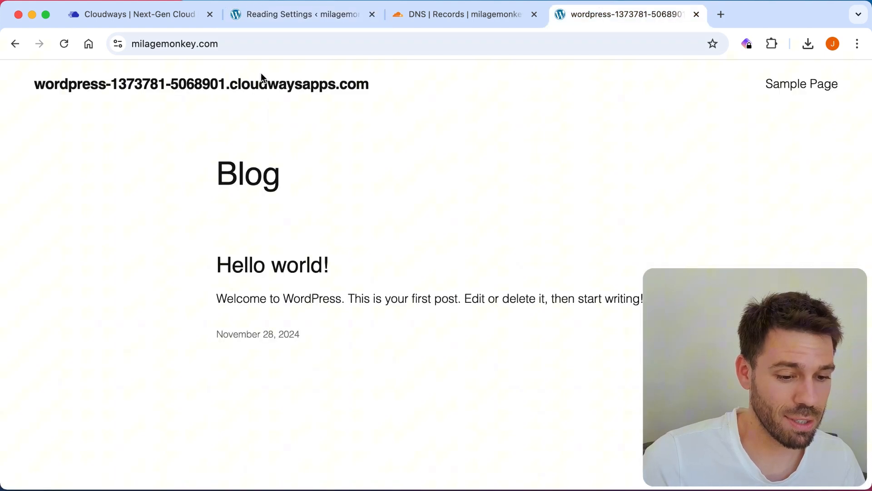
Step: Reload the live site to confirm Home is the front page, then return to Reading Settings
click(64, 43)
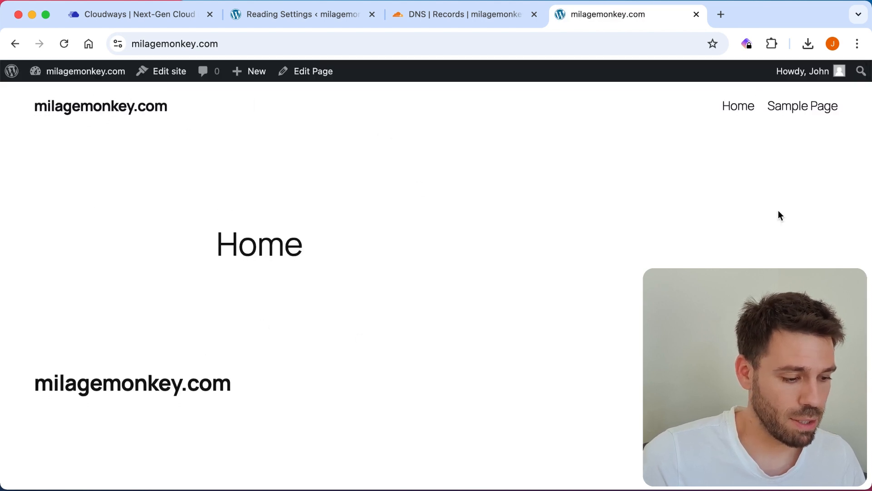
scroll(778, 212, down, 3)
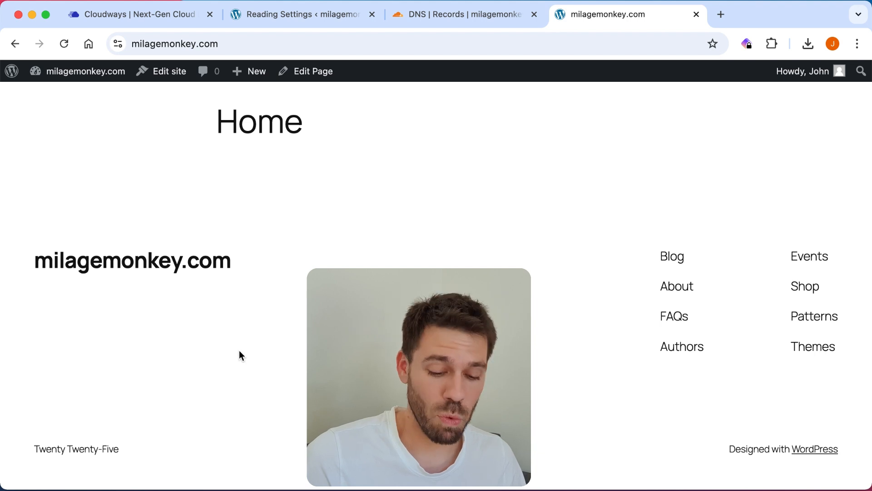
scroll(544, 209, up, 3)
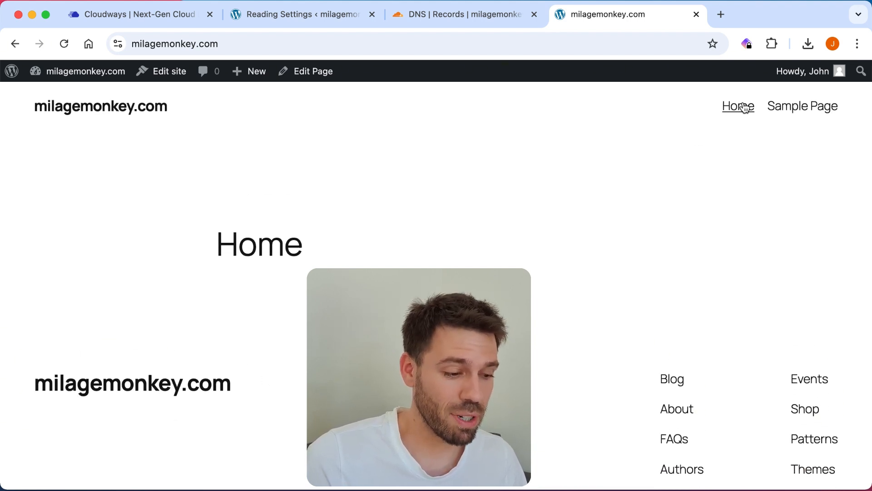
click(279, 14)
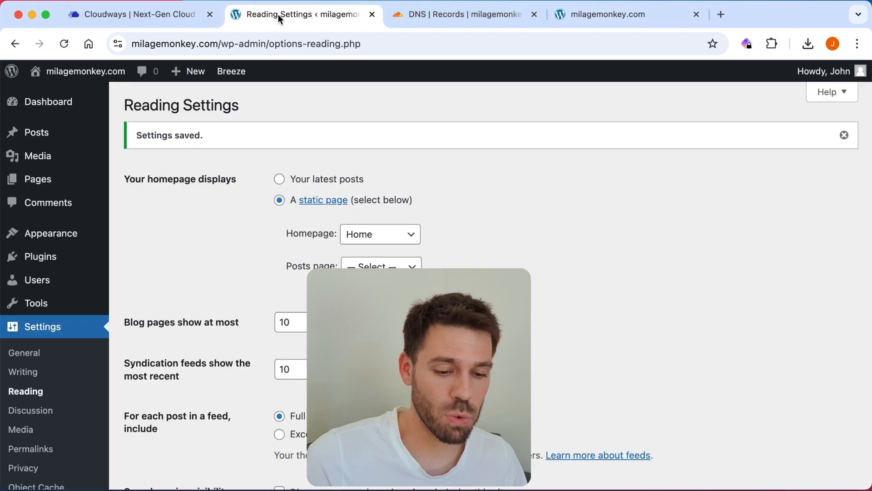
Step: Move the Sample Page to the Trash from the Pages list
click(41, 184)
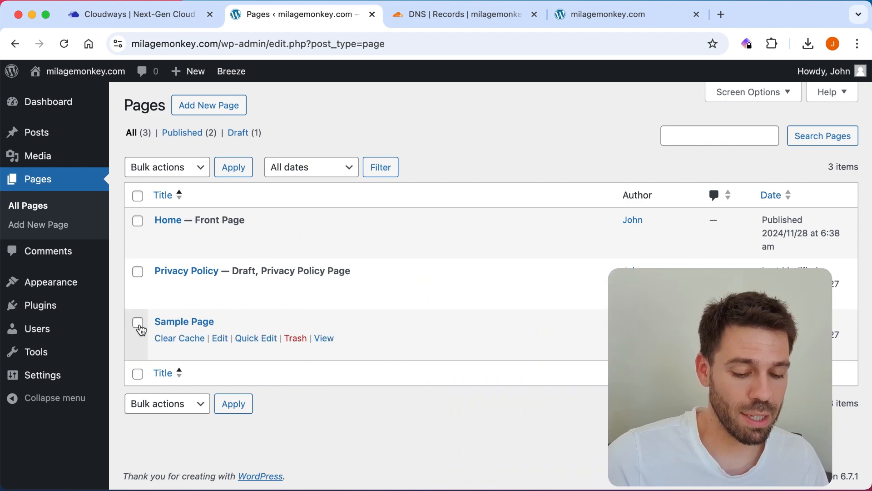
click(140, 327)
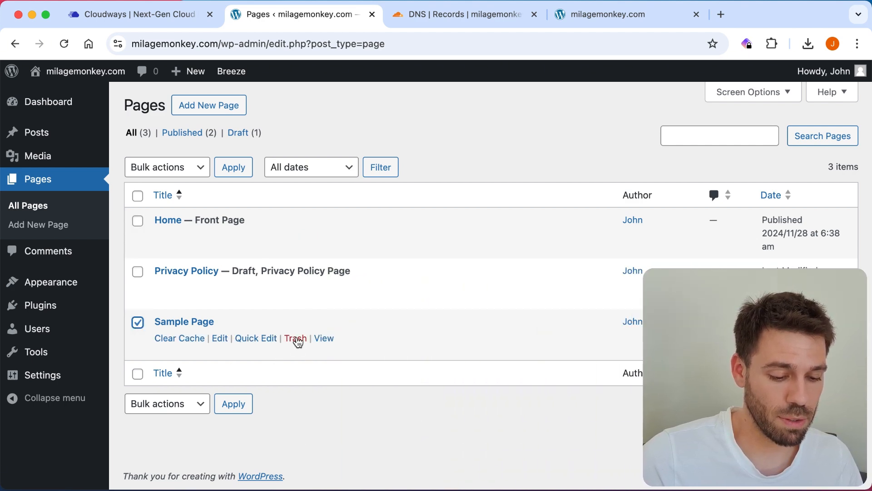
click(296, 339)
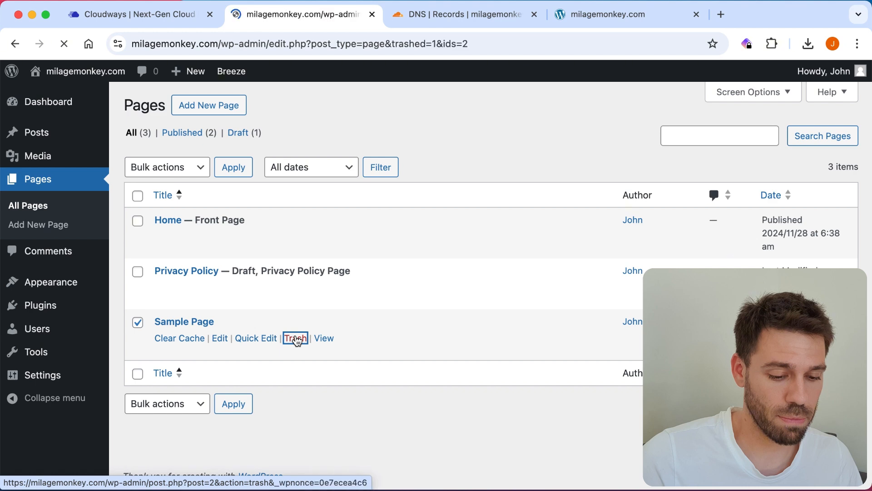
Step: Reload the live milagemonkey.com site to verify the Sample Page is gone
click(593, 17)
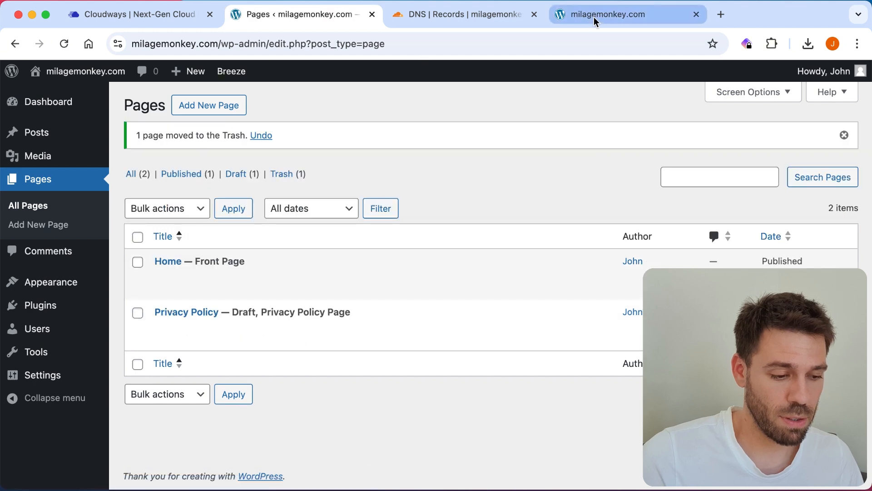
key(super+r)
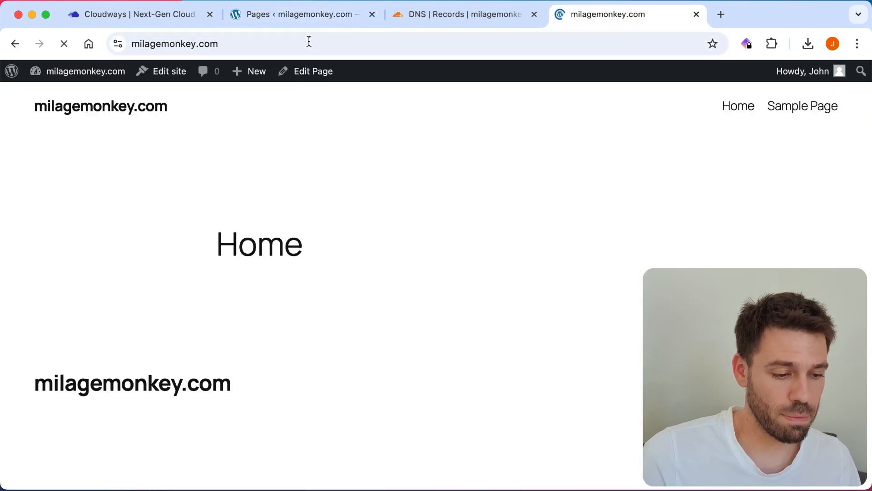
scroll(378, 161, down, 5)
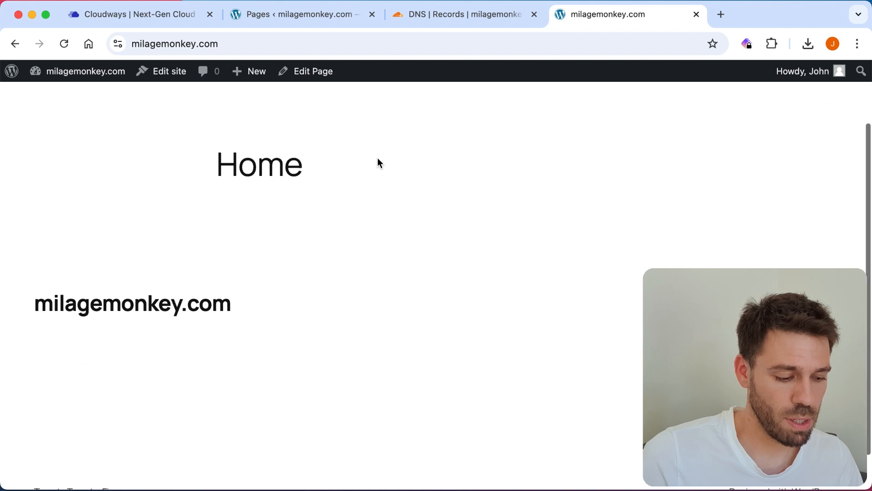
scroll(378, 162, up, 5)
scroll(162, 236, down, 3)
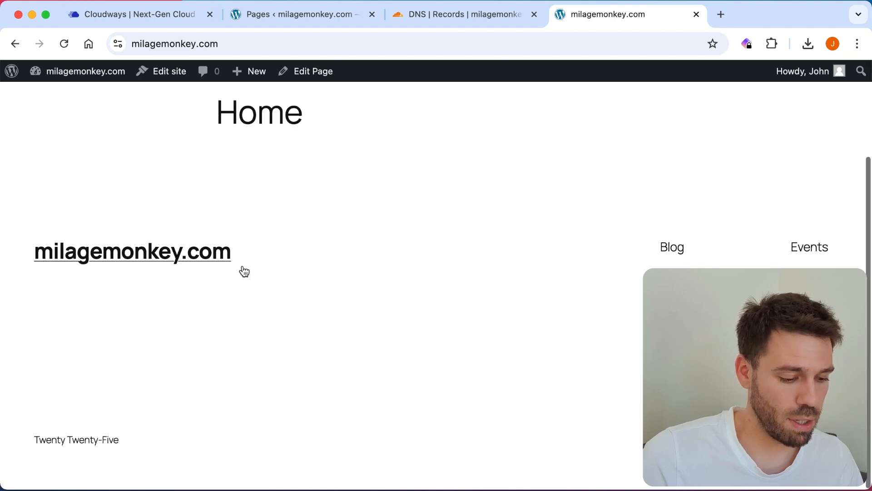
Step: Return to the admin and reload the Pages list, now showing only Home and Privacy Policy
click(285, 18)
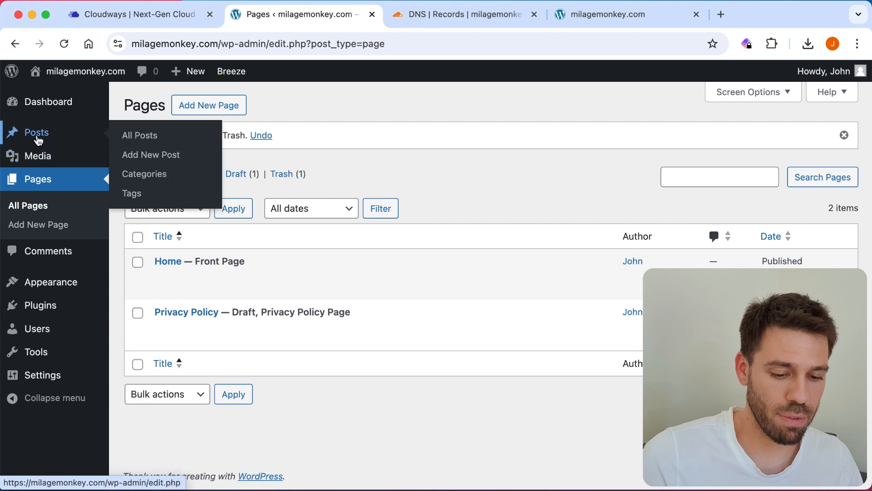
mouse_move(47, 302)
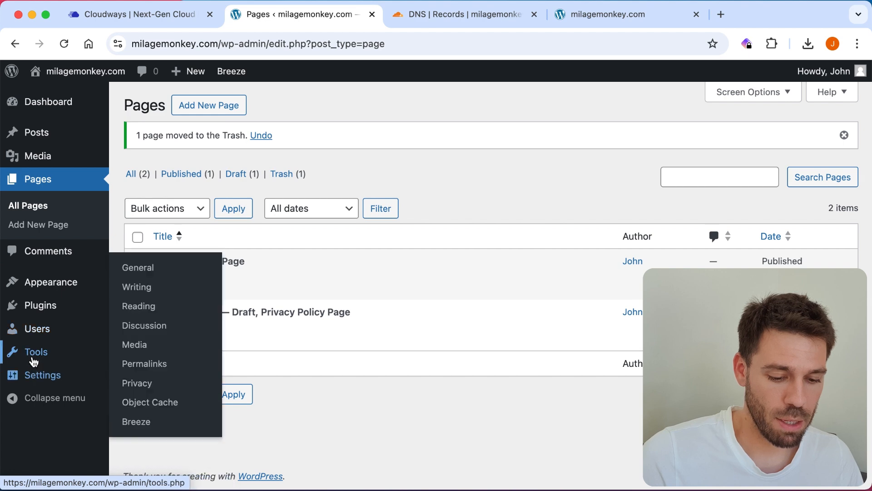
mouse_move(34, 360)
mouse_move(37, 377)
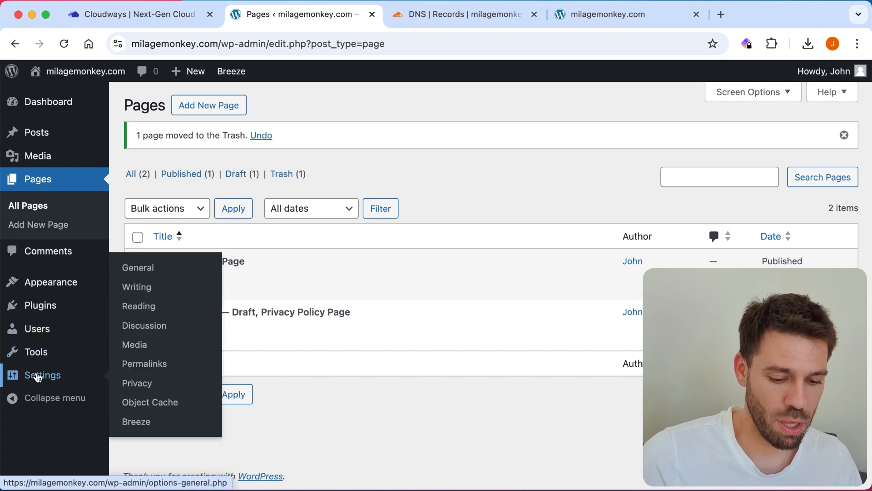
mouse_move(37, 326)
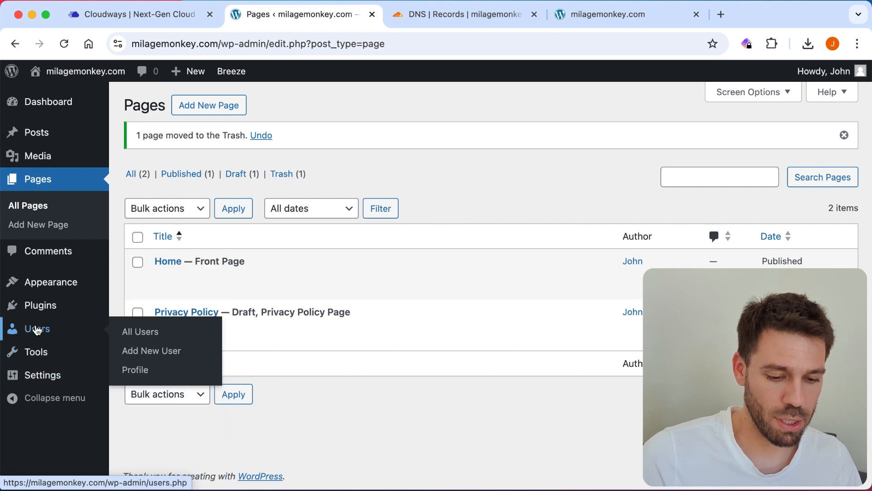
mouse_move(47, 157)
mouse_move(45, 136)
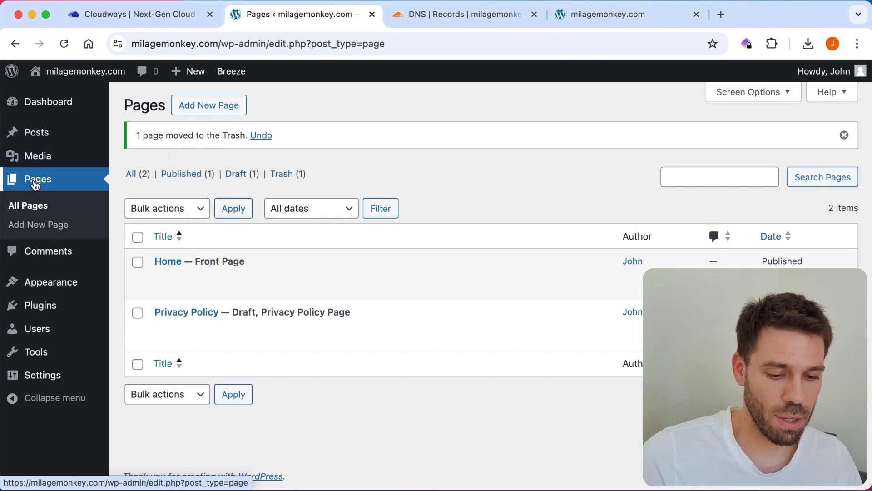
click(36, 182)
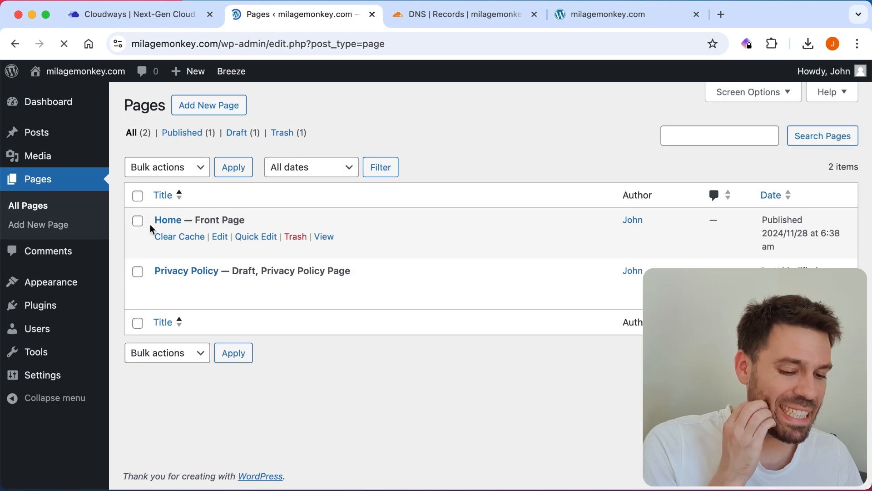
Step: Open the Home page in the editor
click(167, 220)
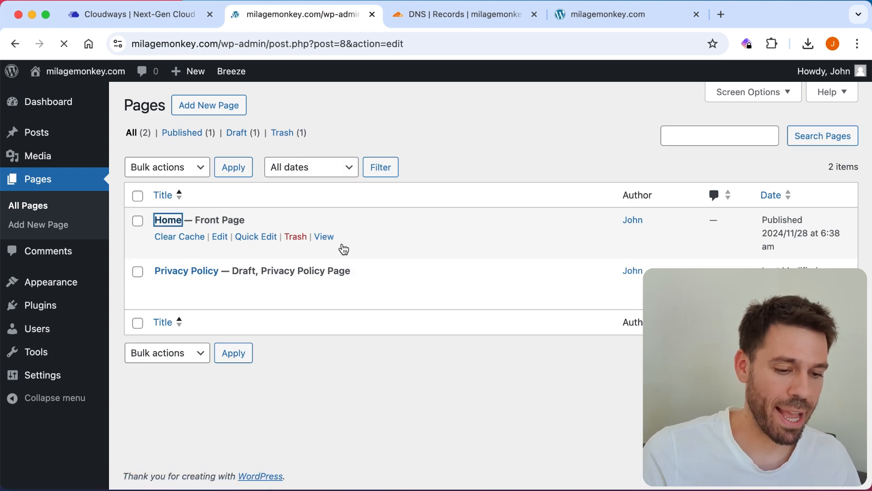
scroll(510, 182, down, 3)
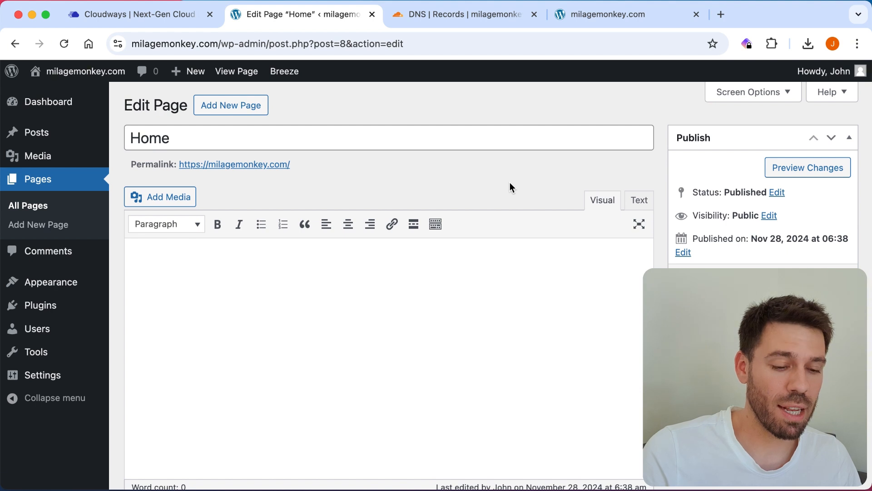
mouse_move(291, 80)
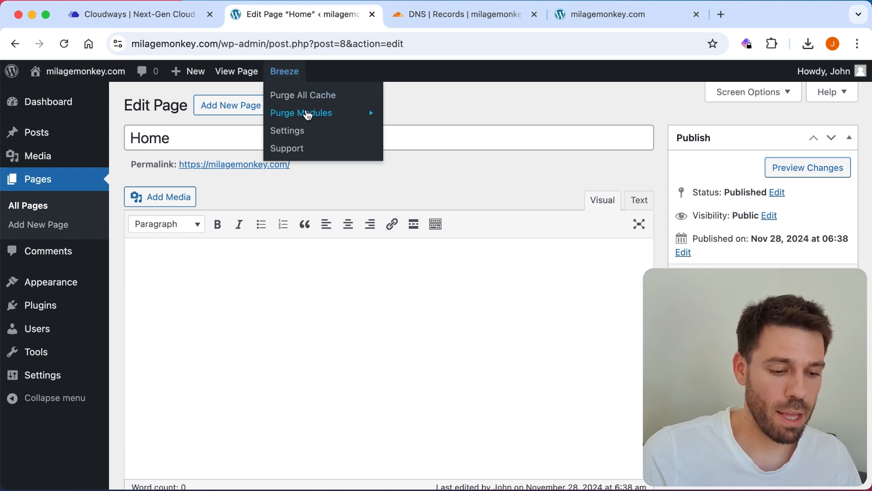
mouse_move(308, 115)
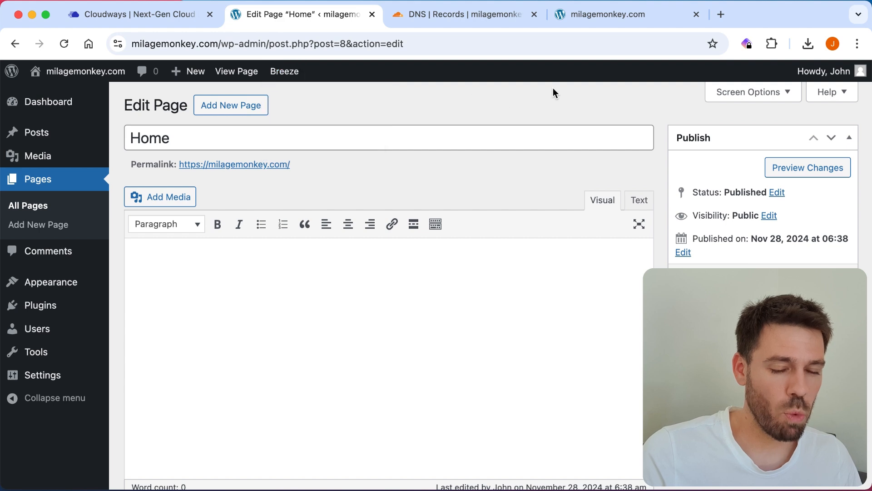
scroll(552, 88, down, 2)
scroll(552, 88, up, 1)
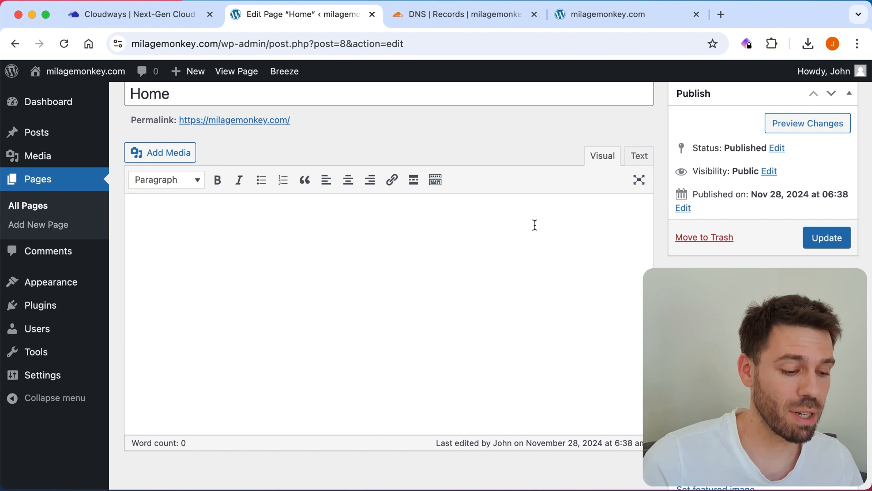
scroll(534, 224, down, 2)
scroll(535, 224, up, 4)
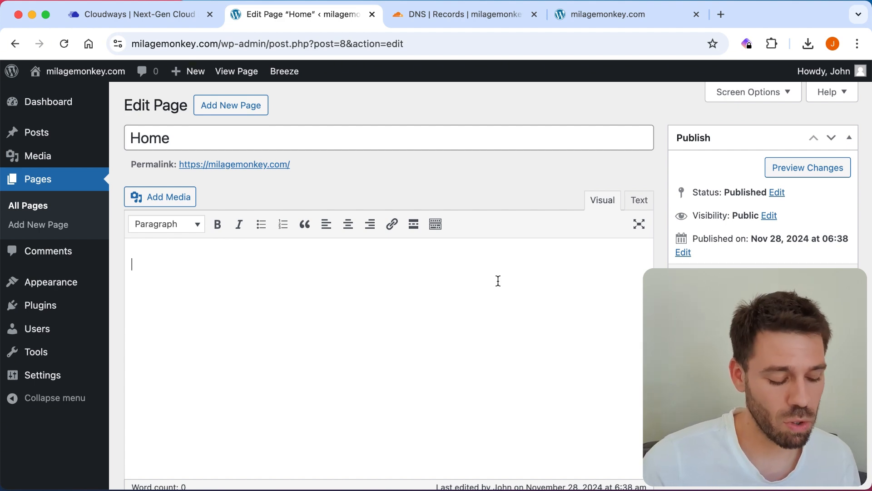
Step: Write a welcome paragraph introducing the Milage Monkey mileage tracker, then a 'You will have a happy accounta…' closing line
text(come to Milage Monkey. The milage tracker)
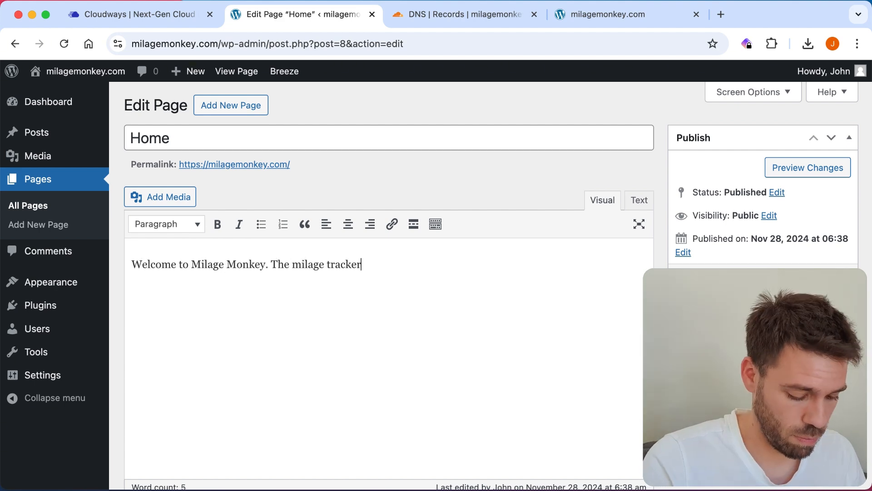
text( that let's you track your milage when you forgot to track your milage. Did you know, you could be eligible to claim back thousands in milage allowance for your business? The catch is, you need to track your )
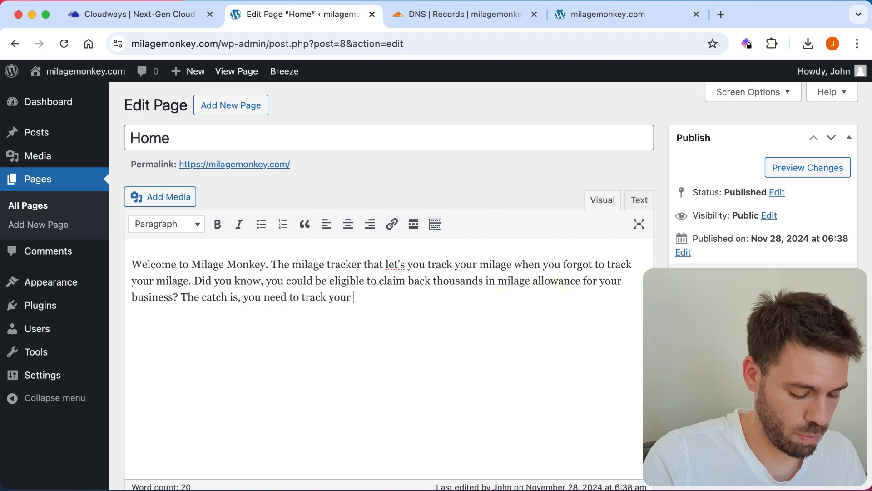
text(milage to prove this! This can be a problem if you forgot. And when your accountant starts asking for the milage records, you won't have anything to show them. This is where milage Monkey comes in. Simply input the journey details, or let AI take care of it. And your milage records can be exported as a .csv or .pdf!)
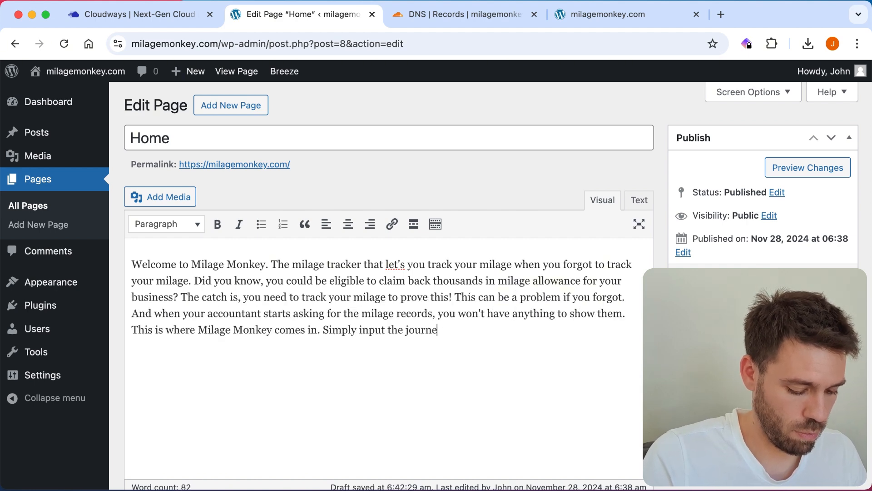
key(Return)
text(You will have a happy accounta)
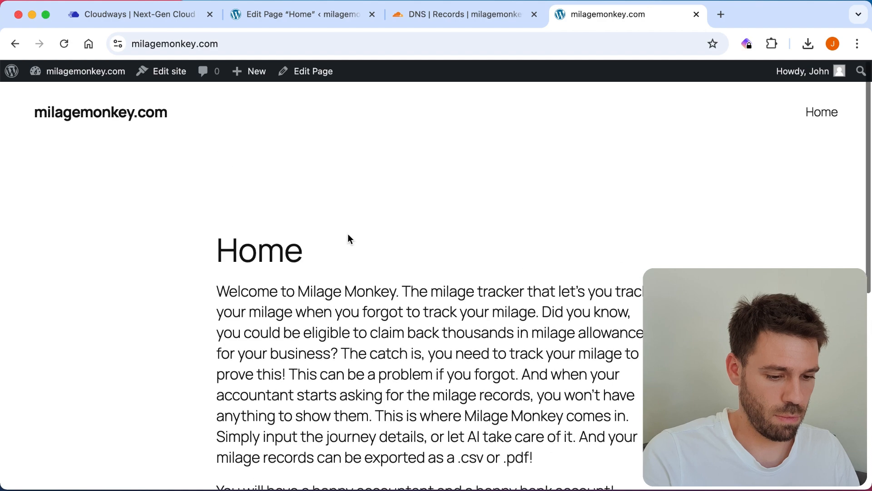
Step: Scroll the live front page to check the welcome text, then return to the Home page editor
scroll(605, 217, down, 10)
scroll(606, 216, up, 10)
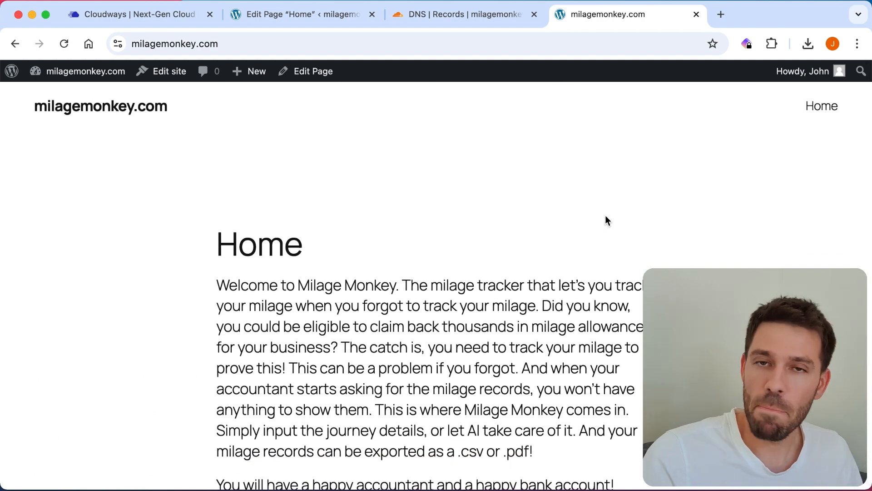
scroll(605, 214, down, 10)
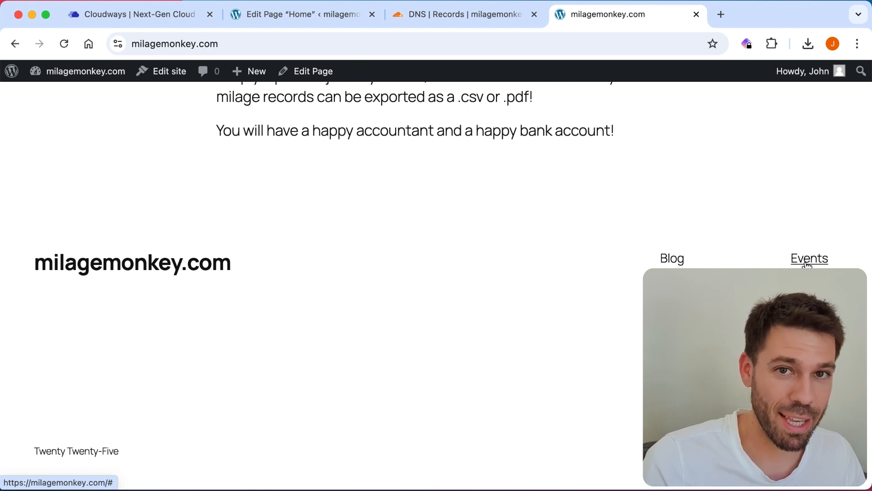
scroll(408, 171, up, 10)
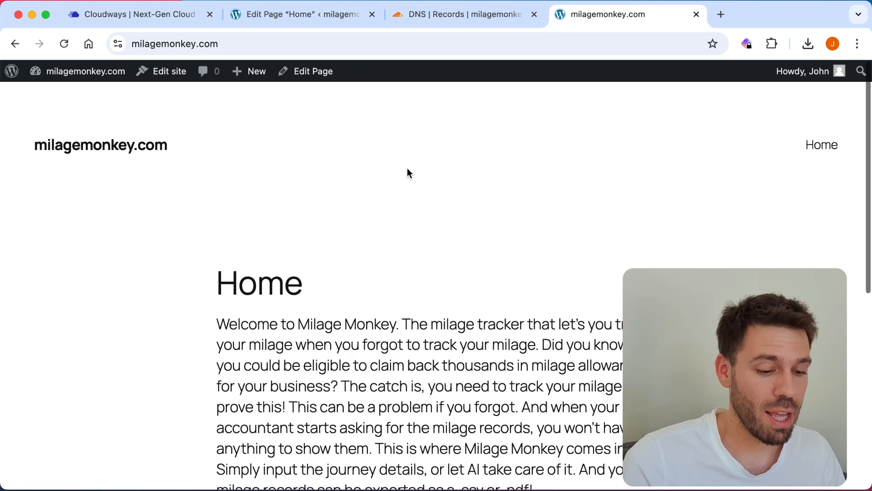
scroll(165, 214, down, 10)
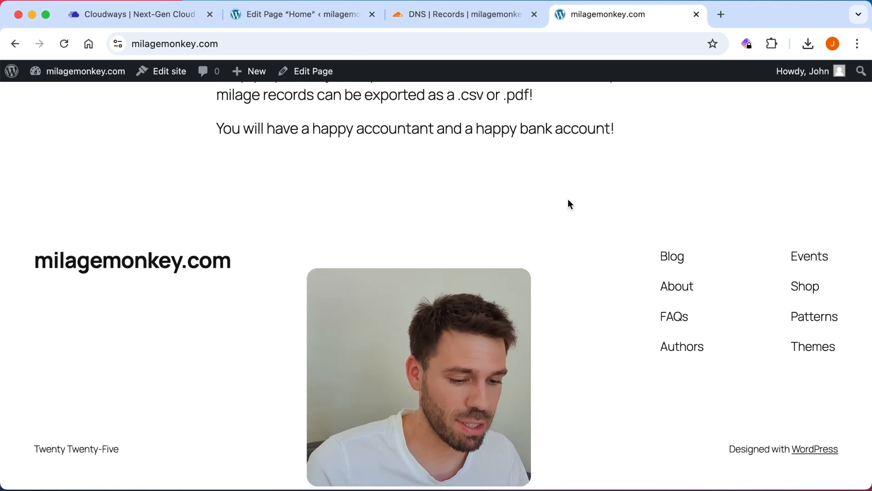
scroll(497, 243, up, 3)
scroll(497, 243, up, 3)
scroll(498, 241, down, 10)
click(274, 19)
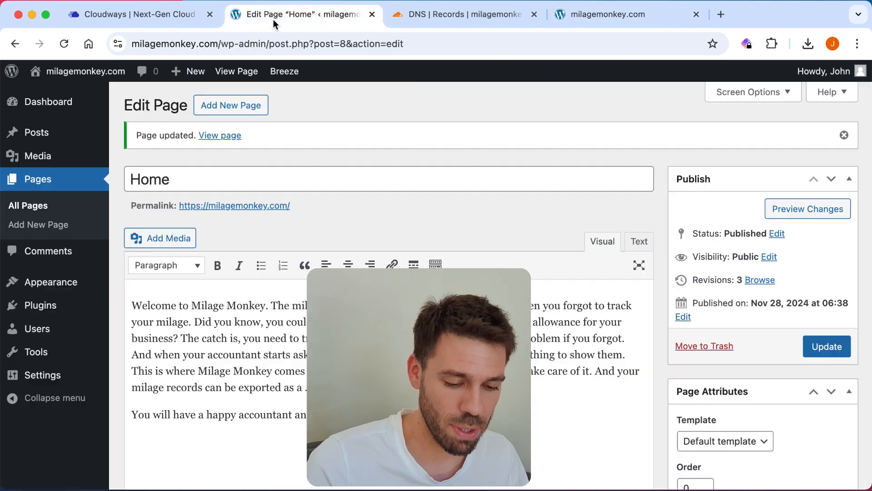
mouse_move(20, 284)
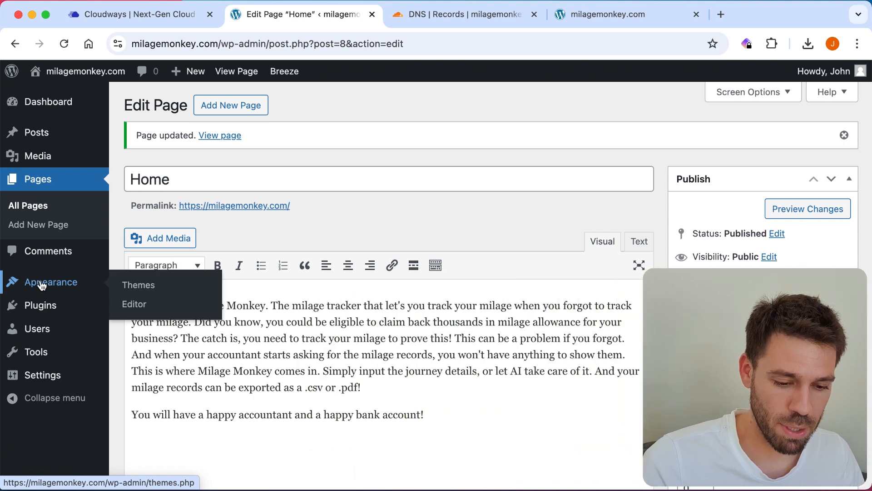
Step: Start customizing the active Twenty Twenty-Five theme from Appearance > Themes
click(41, 285)
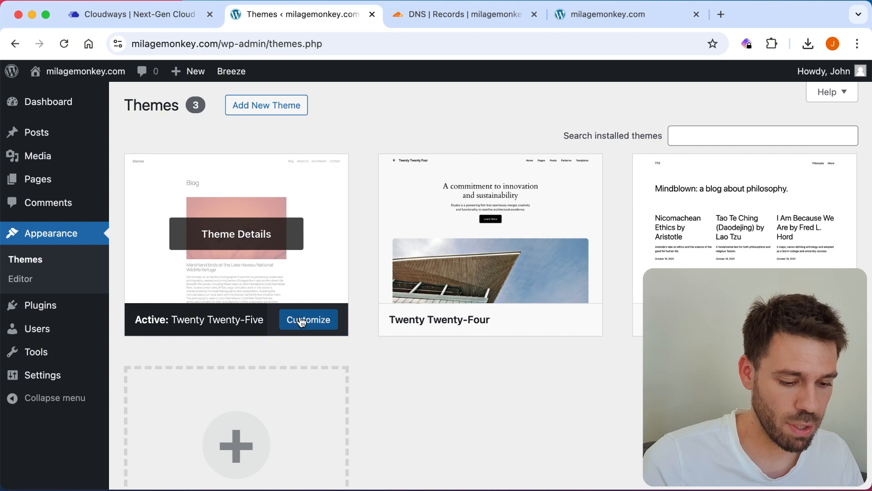
click(302, 321)
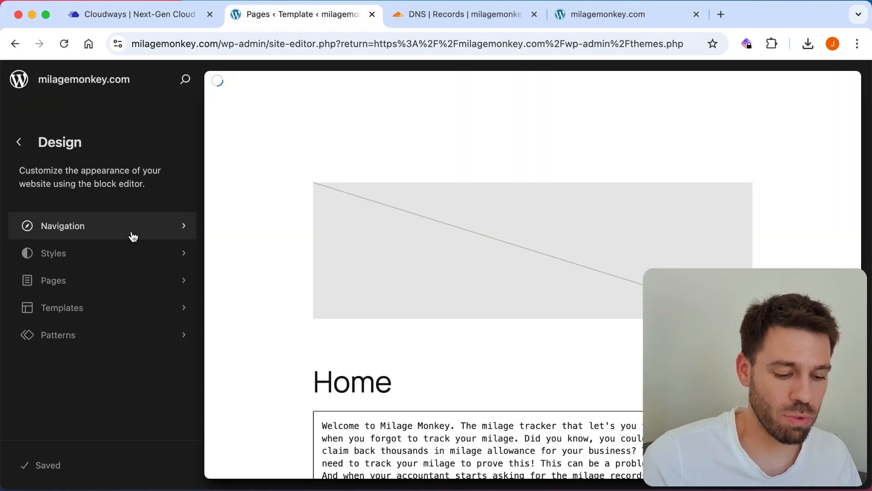
scroll(281, 230, down, 10)
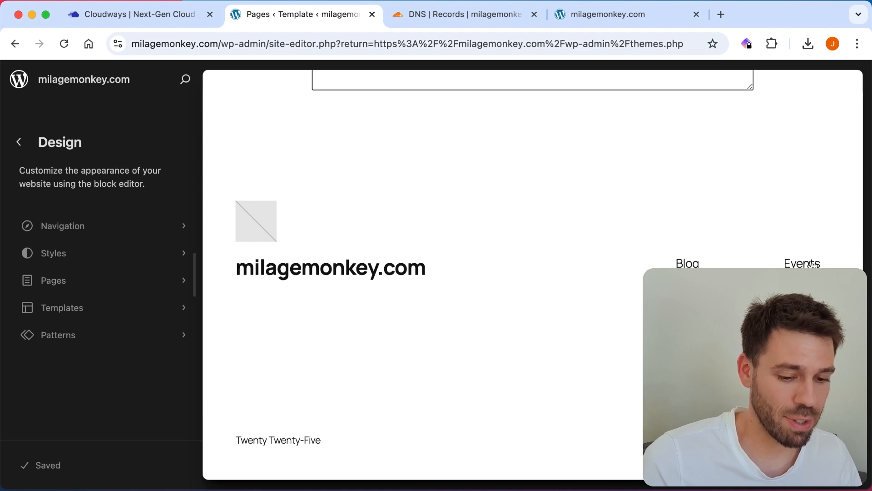
scroll(329, 267, down, 5)
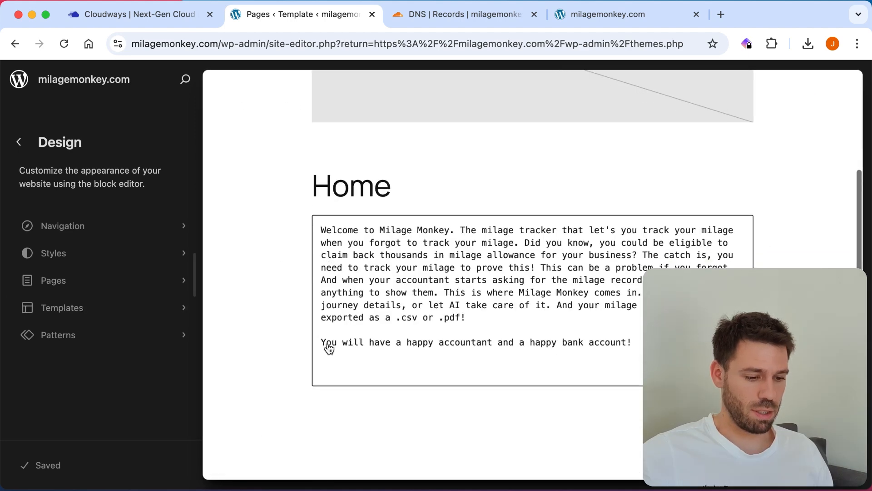
scroll(438, 435, down, 8)
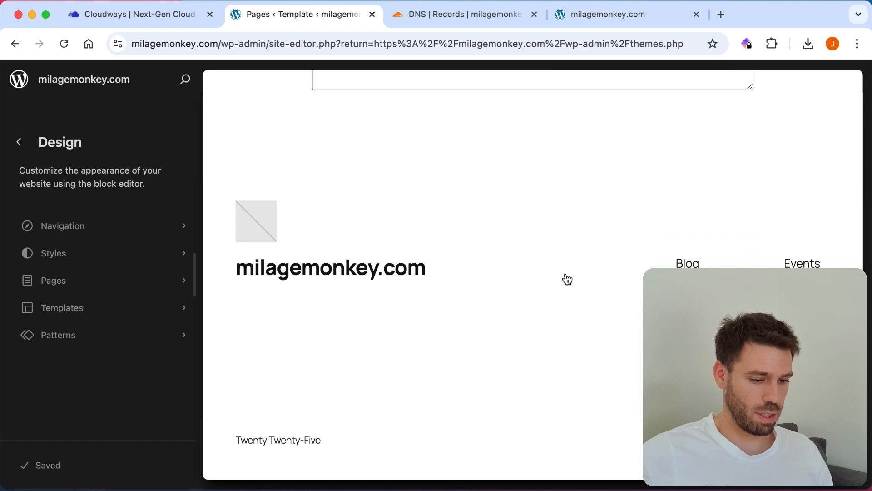
Step: Open the Home page in the site editor, dismiss the welcome notices, and select the footer
click(254, 216)
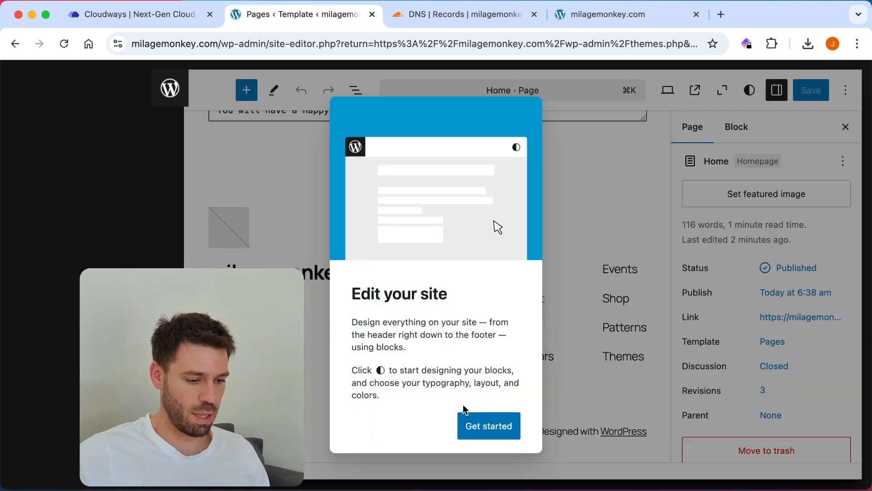
click(487, 426)
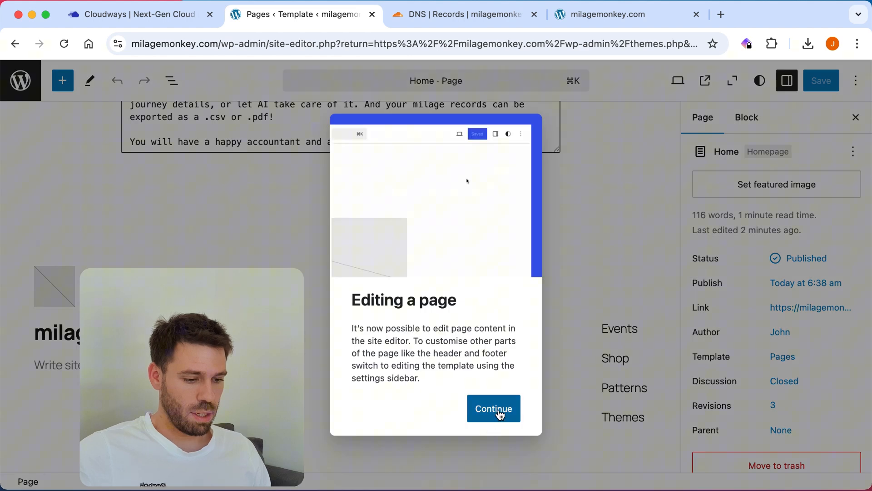
click(500, 414)
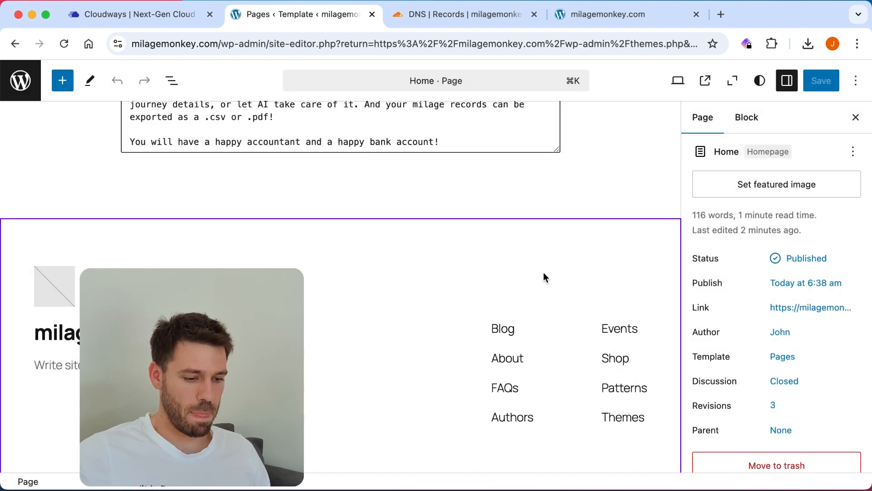
click(544, 273)
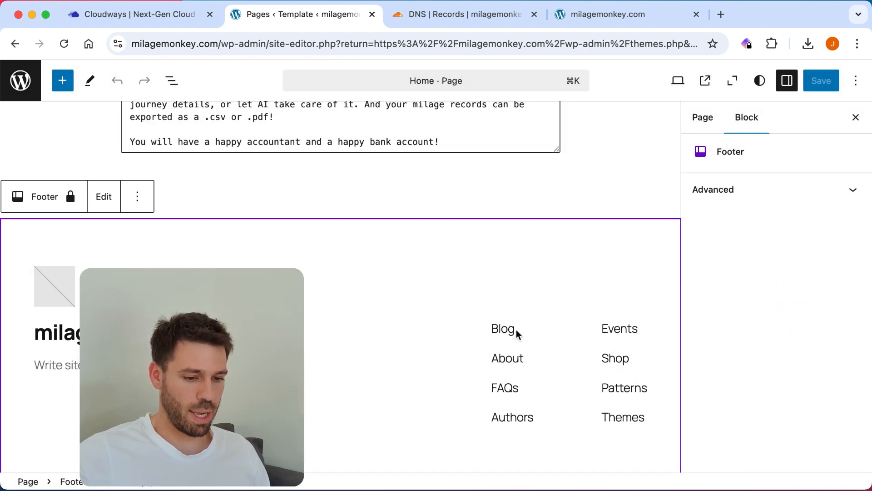
Step: Edit the Footer template part and delete the Events, Shop, Patterns, Themes link column
click(104, 198)
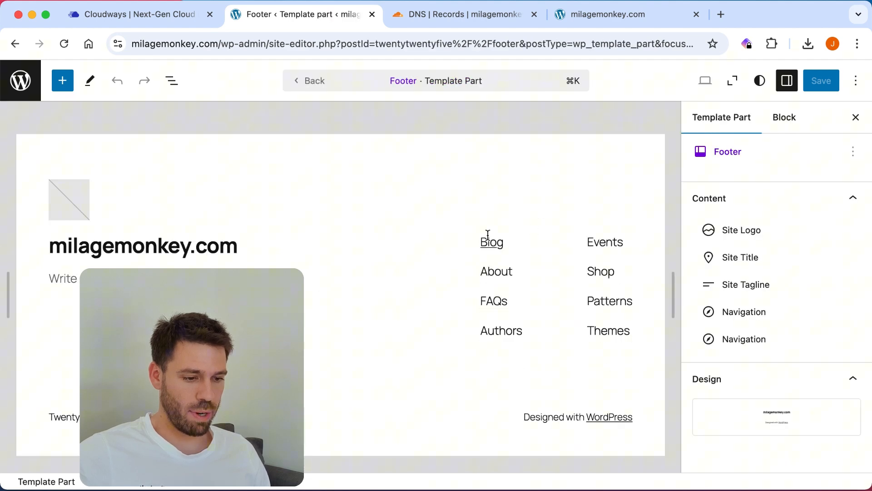
click(563, 240)
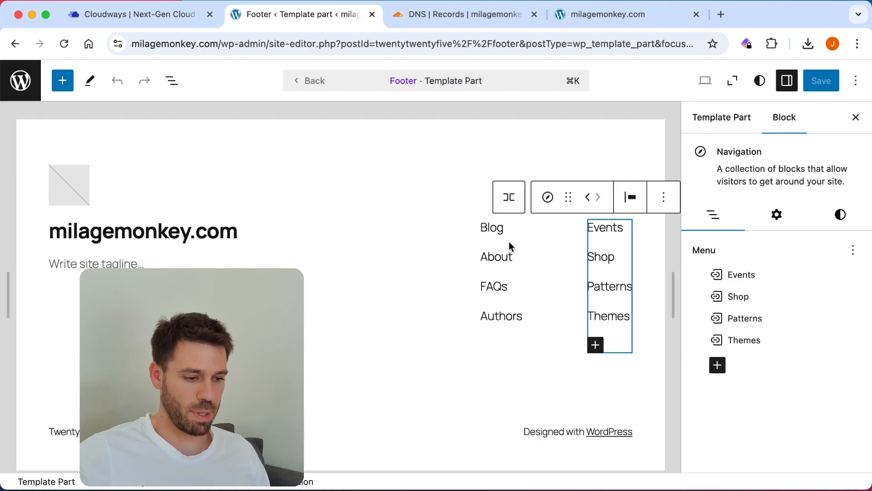
click(666, 198)
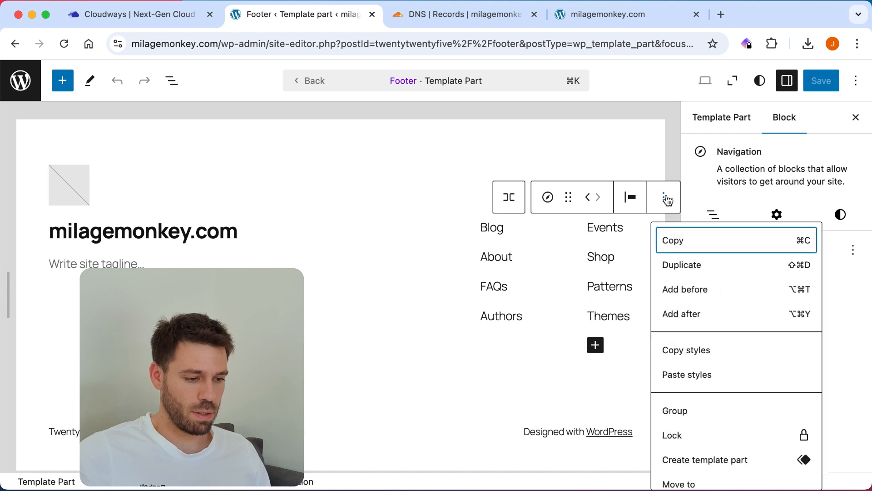
scroll(698, 293, down, 1)
scroll(686, 291, down, 2)
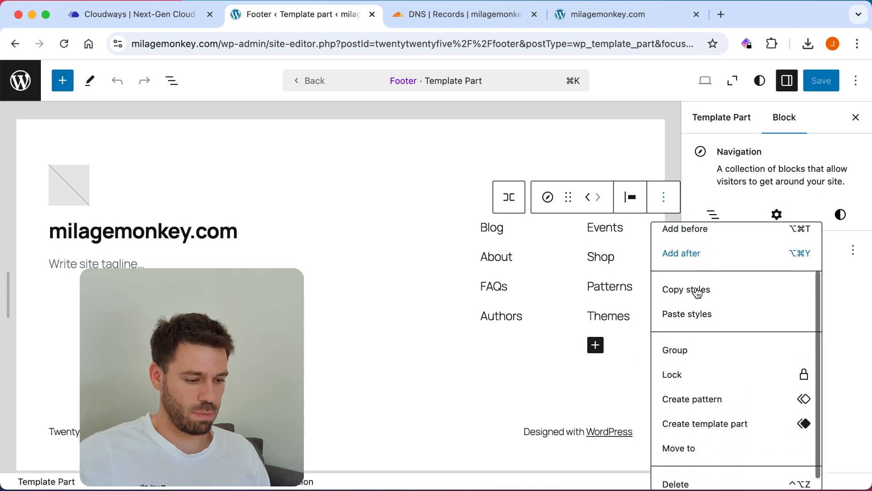
click(685, 474)
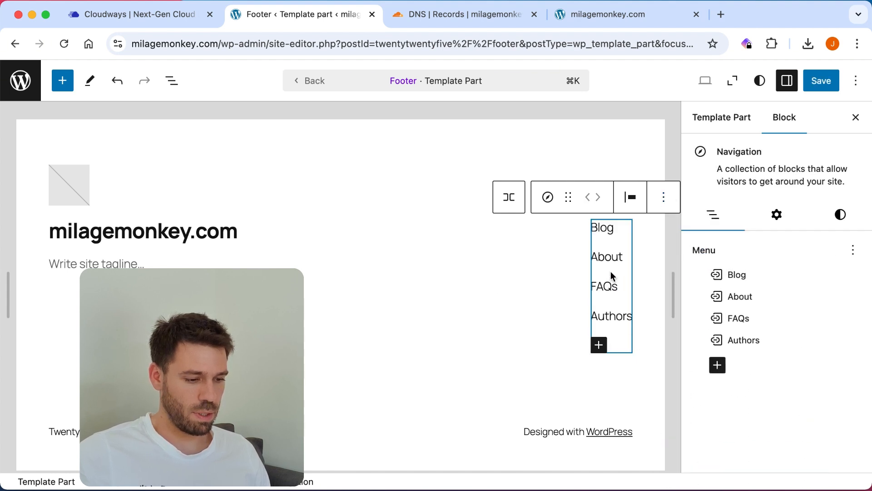
Step: Delete the Blog, About, FAQs, Authors link column and save the footer
click(667, 199)
scroll(701, 362, down, 2)
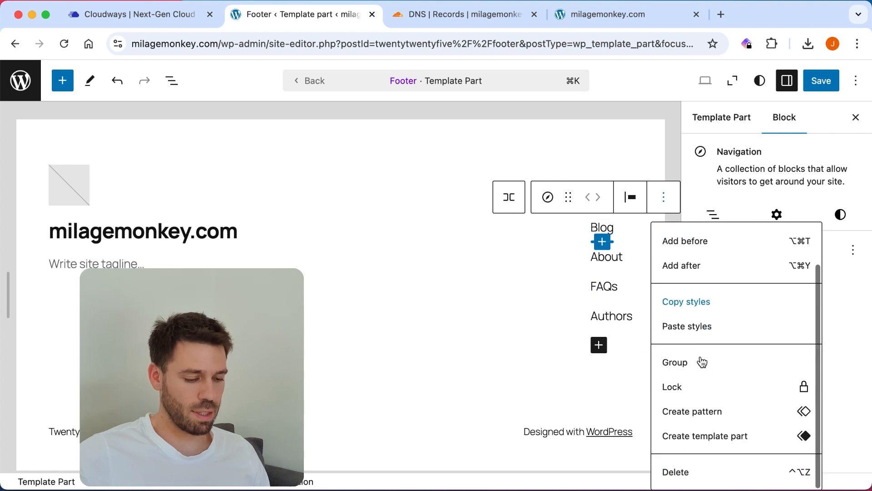
click(695, 477)
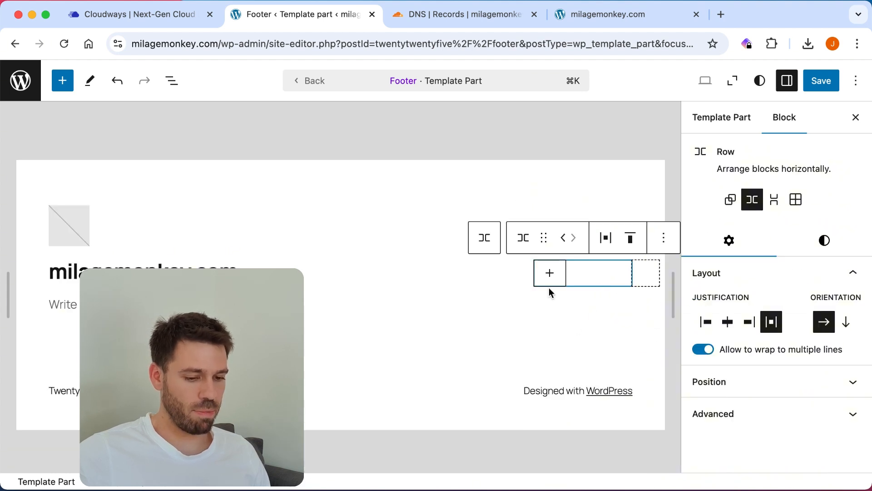
click(560, 385)
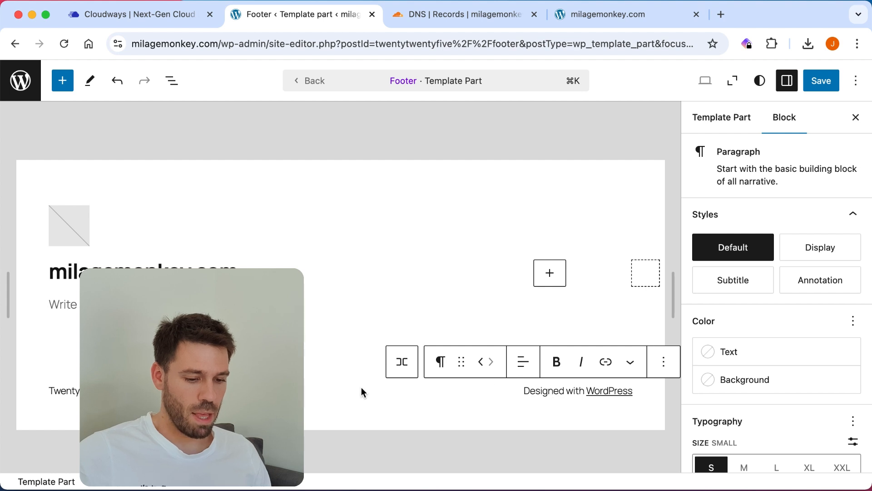
click(64, 391)
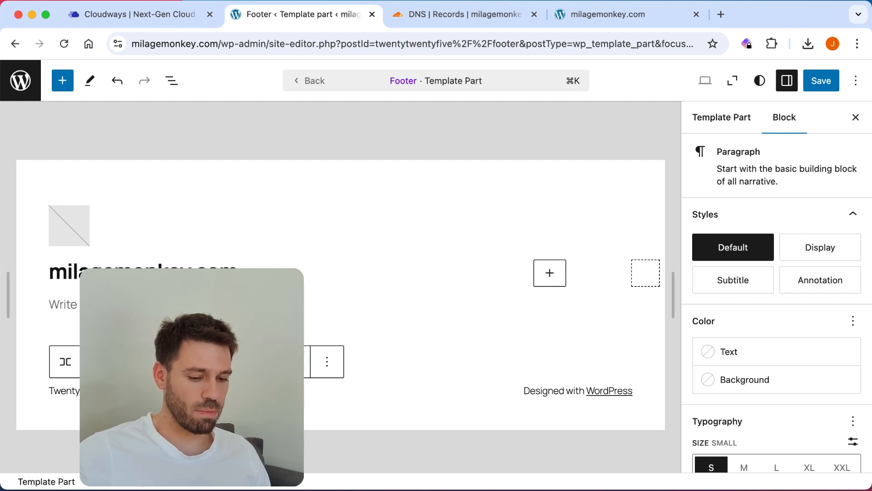
click(821, 84)
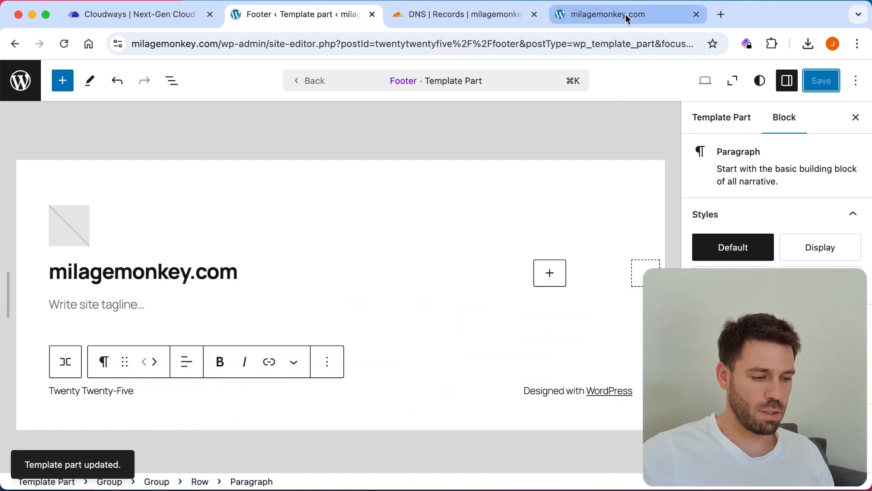
click(625, 14)
mouse_move(5, 67)
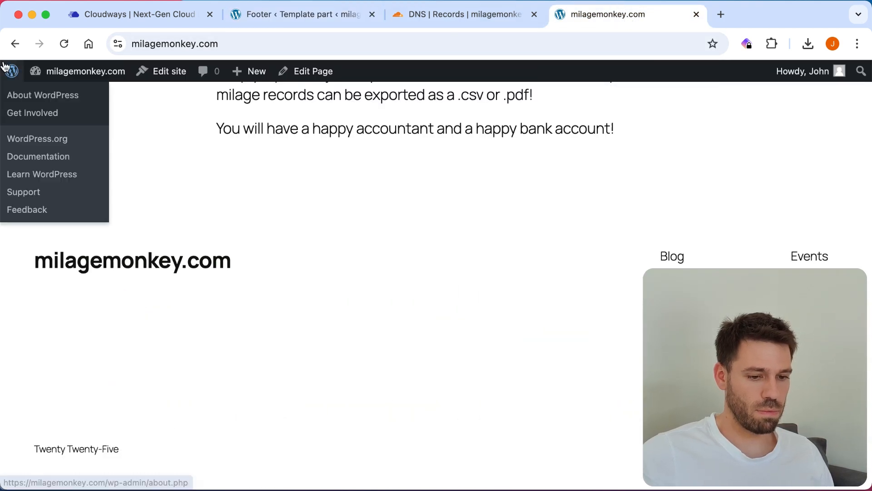
scroll(449, 192, up, 2)
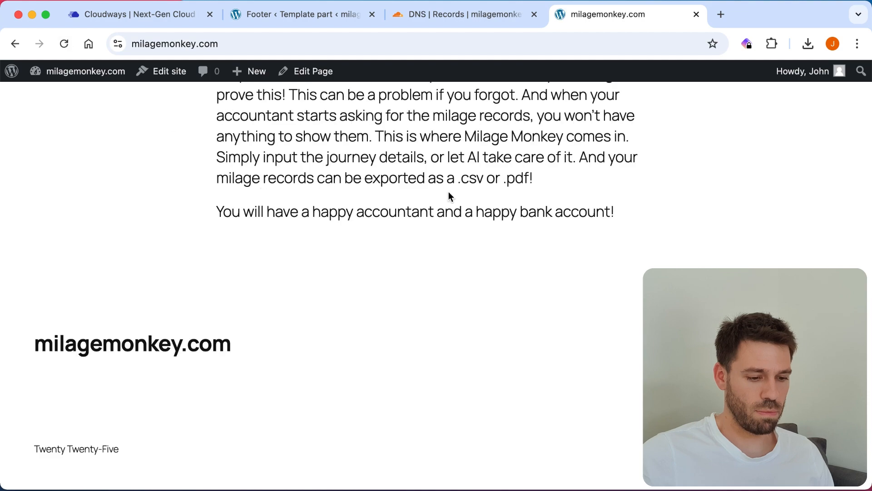
scroll(448, 192, up, 5)
scroll(646, 178, up, 2)
scroll(645, 178, down, 3)
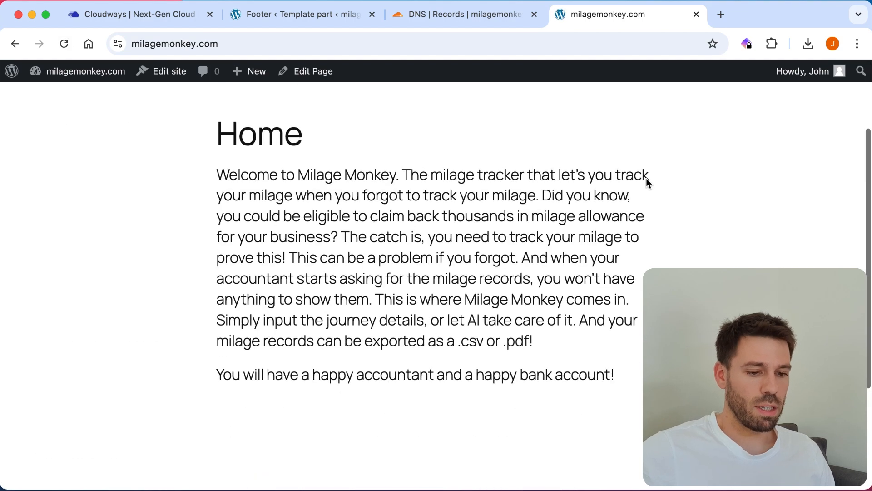
scroll(646, 178, up, 3)
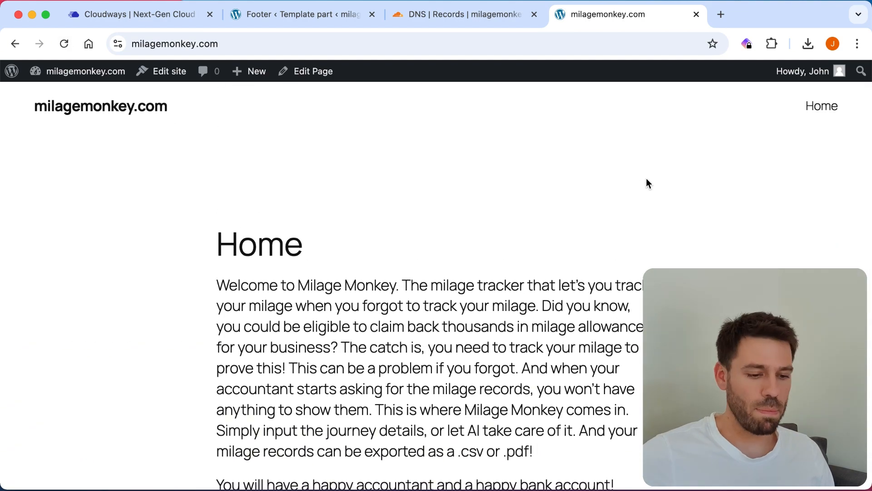
scroll(646, 178, down, 5)
scroll(646, 178, up, 5)
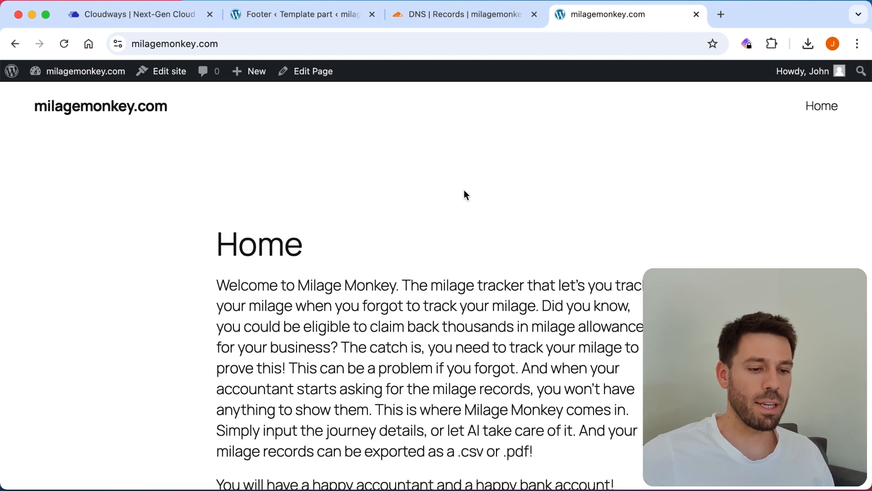
scroll(272, 187, down, 5)
scroll(273, 186, up, 5)
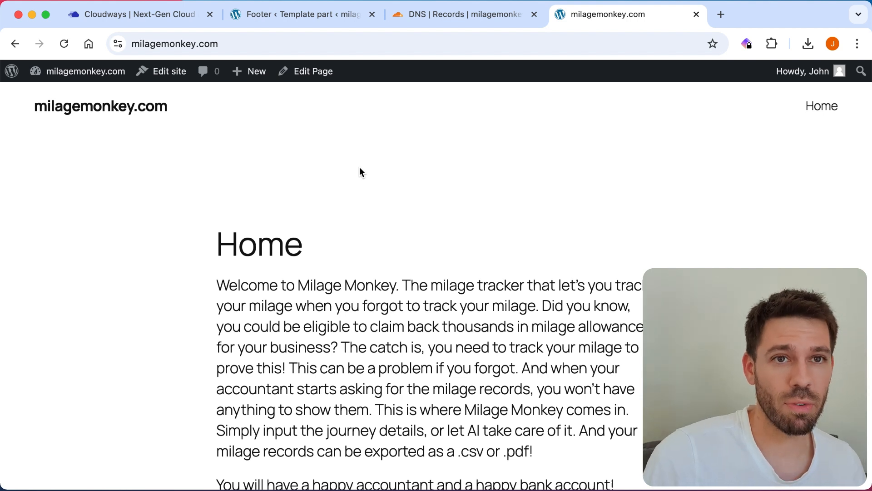
scroll(360, 168, down, 6)
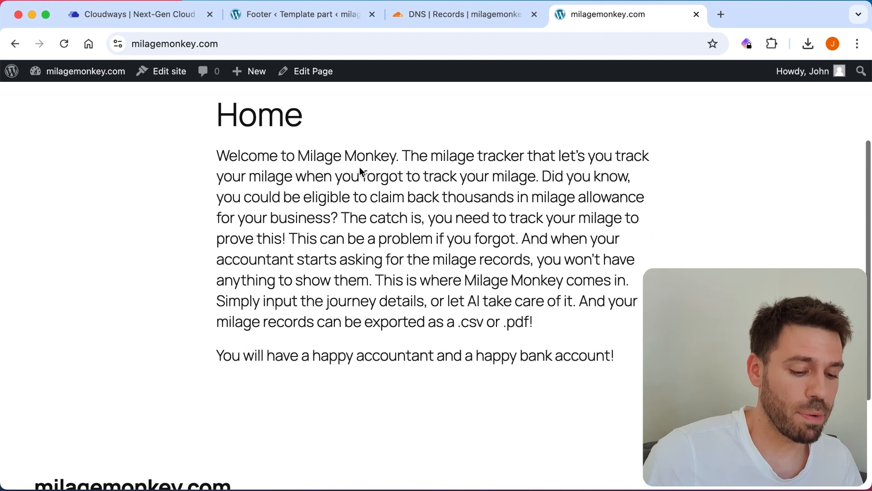
scroll(360, 167, up, 1)
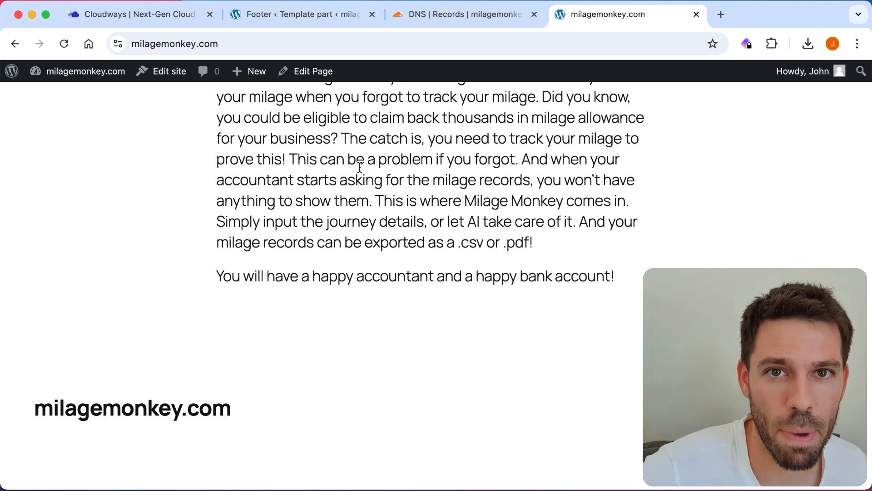
scroll(360, 167, up, 5)
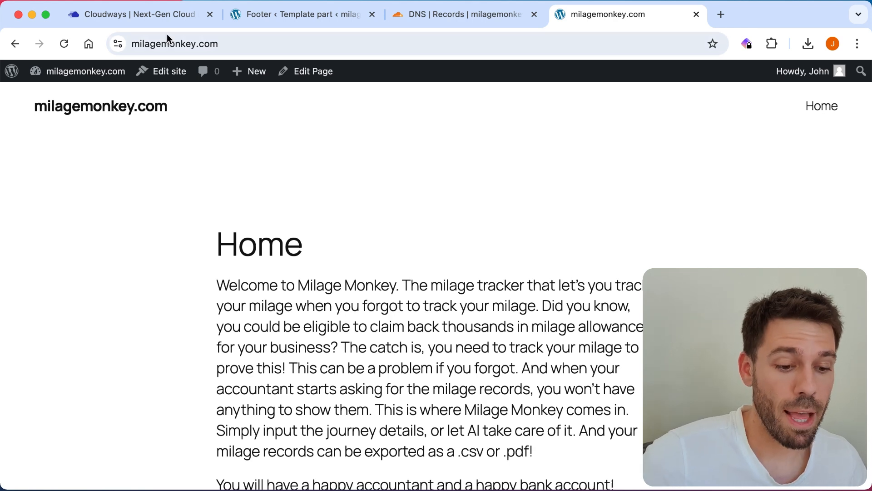
Step: Glance at the live milagemonkey.com site, then return to the Milage app's Cloudways Access Details
click(145, 14)
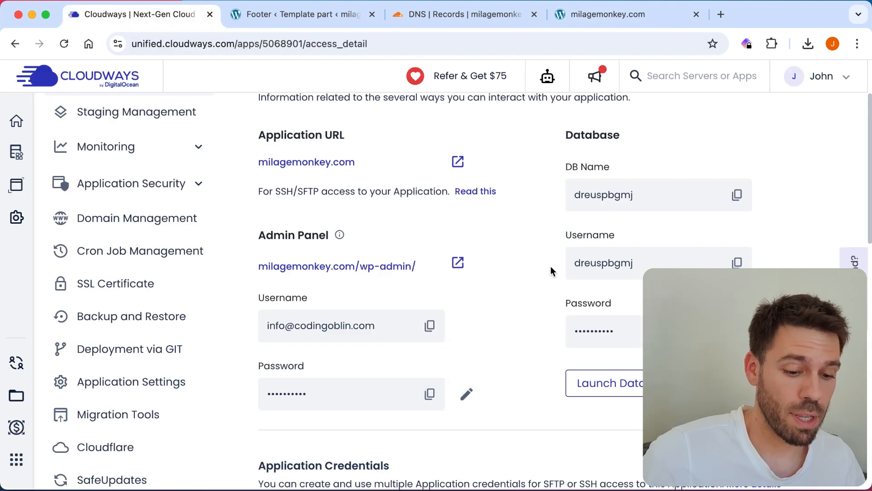
scroll(550, 269, down, 3)
scroll(551, 269, up, 5)
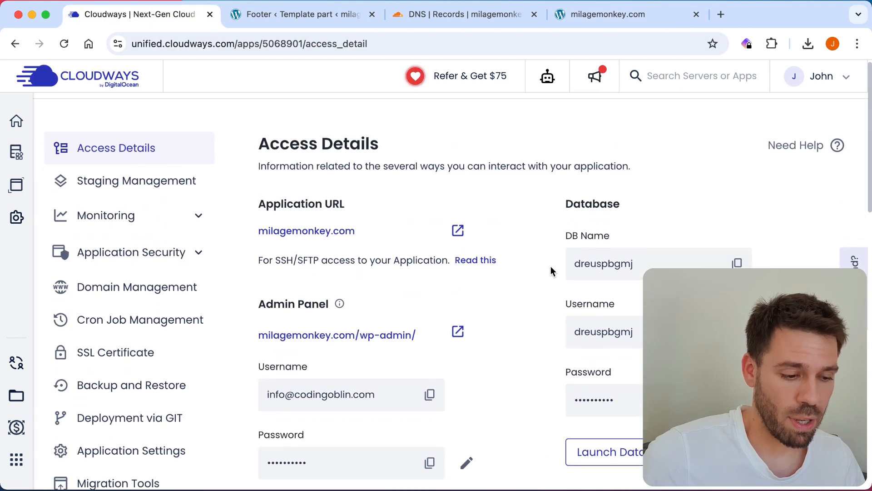
scroll(551, 267, down, 2)
click(599, 14)
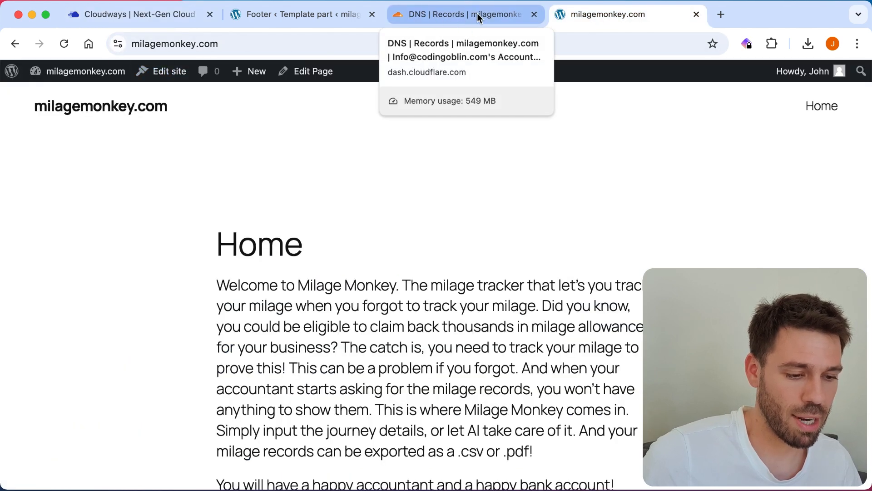
click(156, 15)
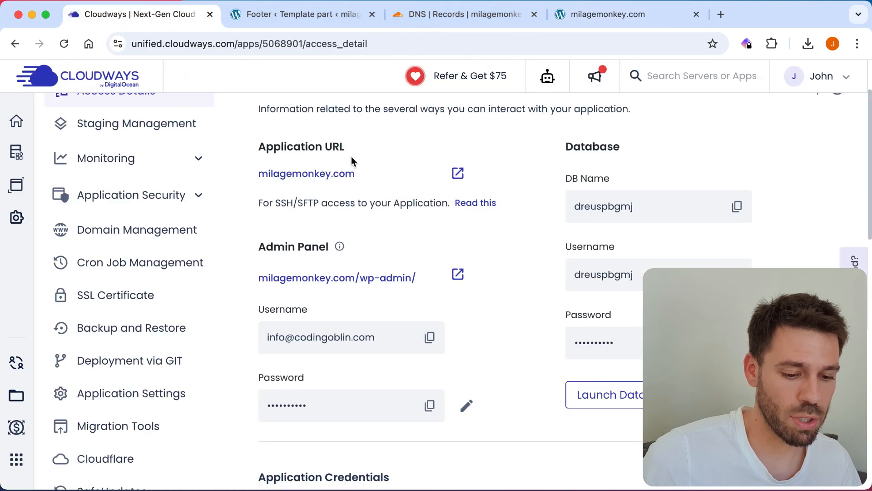
Step: Open the app's SSL Certificate settings and enter the Let's Encrypt contact e-mail address
click(118, 298)
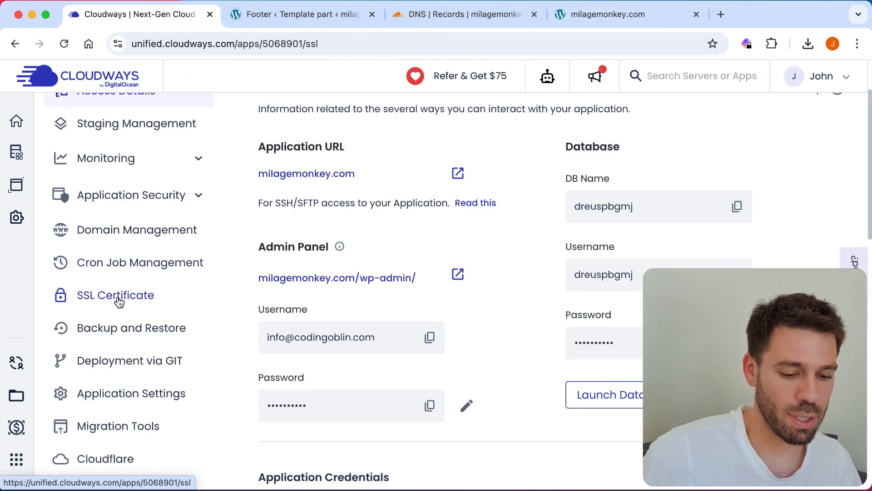
scroll(516, 229, down, 1)
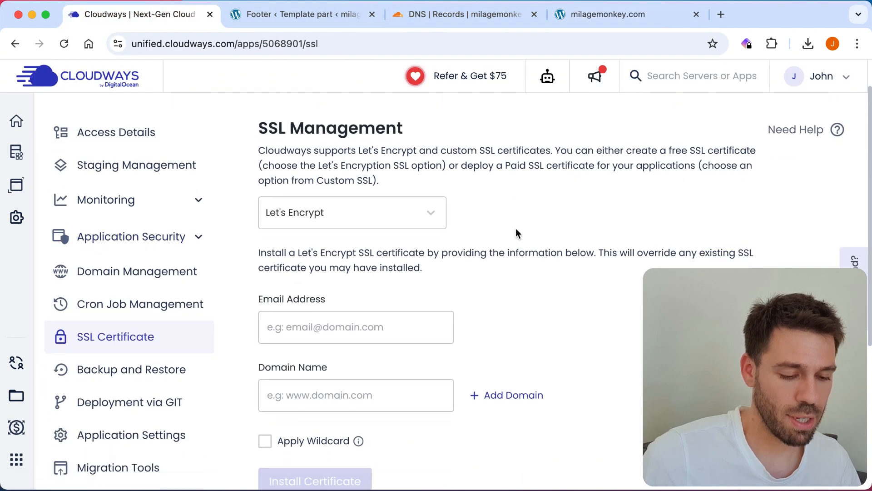
scroll(595, 182, down, 1)
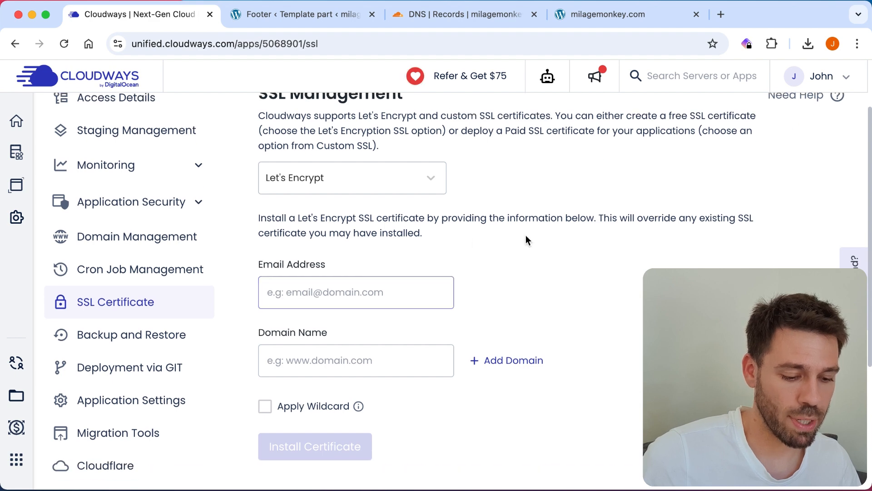
scroll(526, 235, down, 1)
click(321, 250)
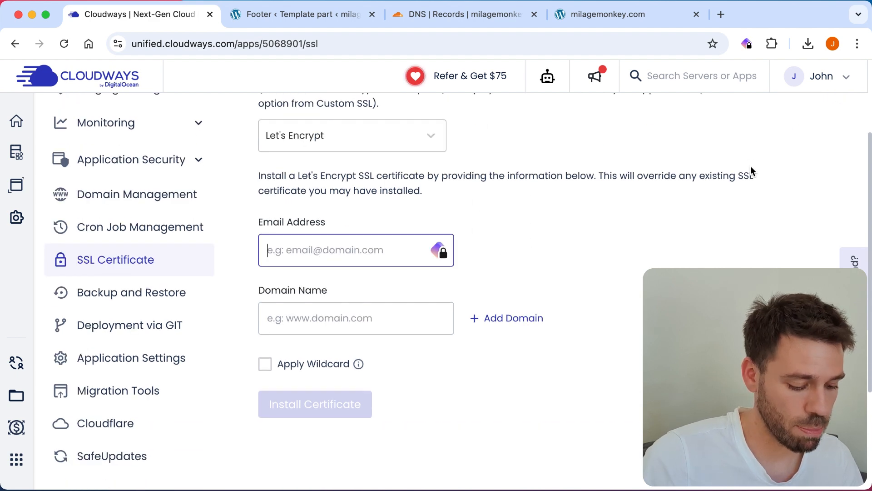
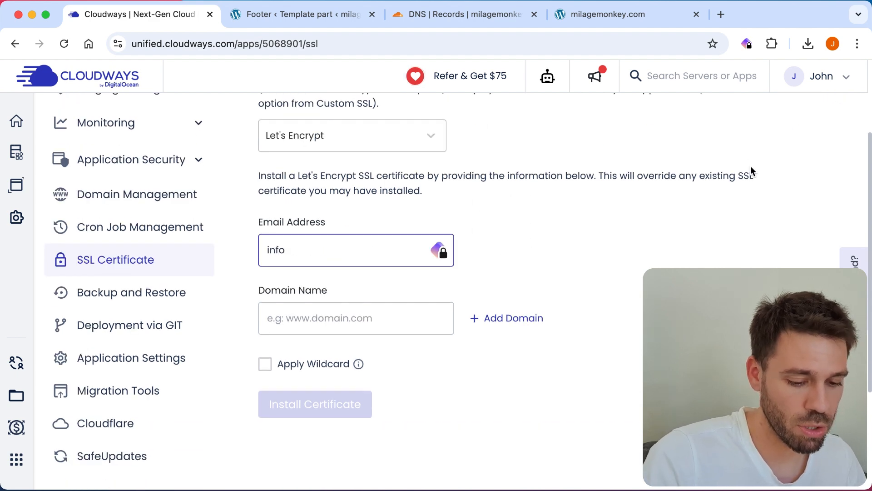
scroll(408, 244, up, 2)
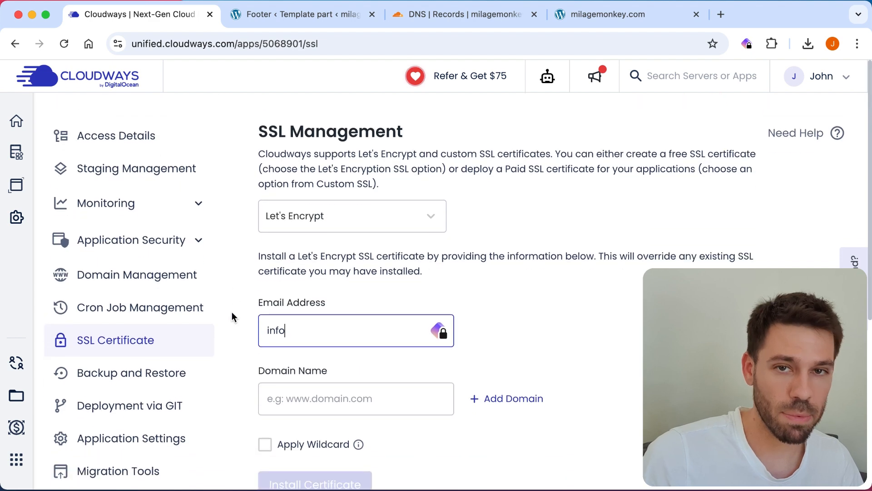
scroll(231, 312, down, 1)
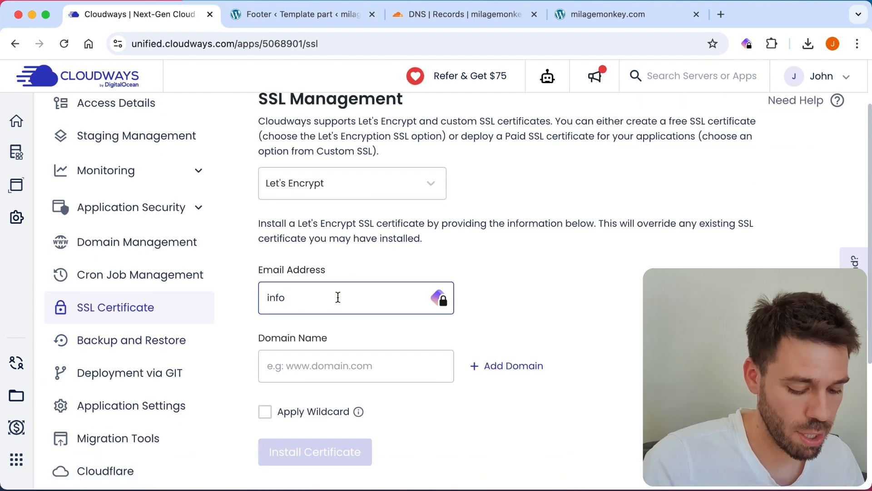
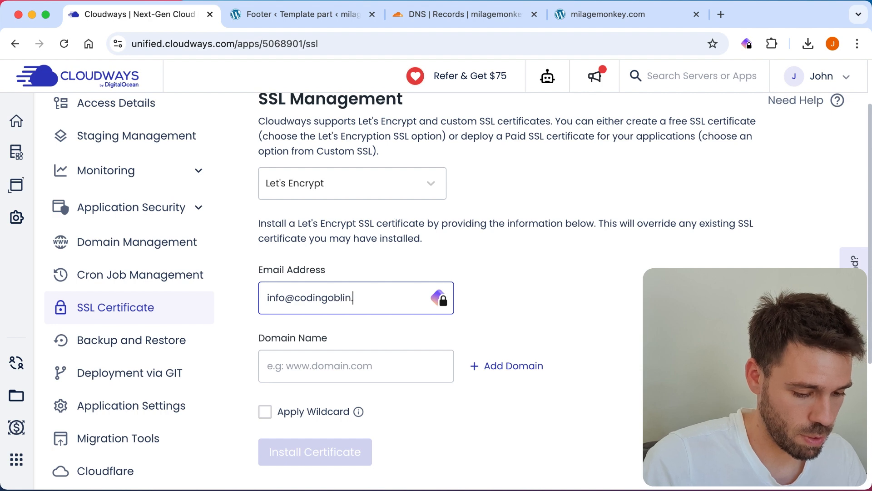
click(347, 371)
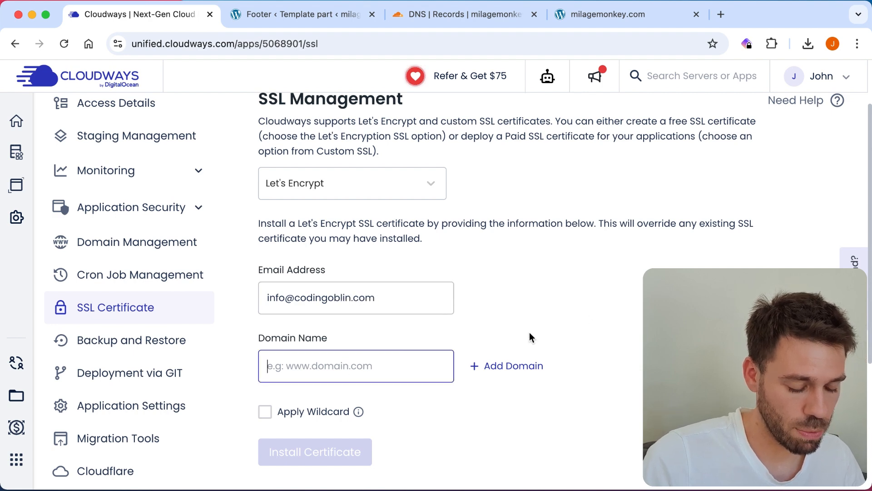
scroll(525, 307, down, 3)
scroll(524, 307, down, 1)
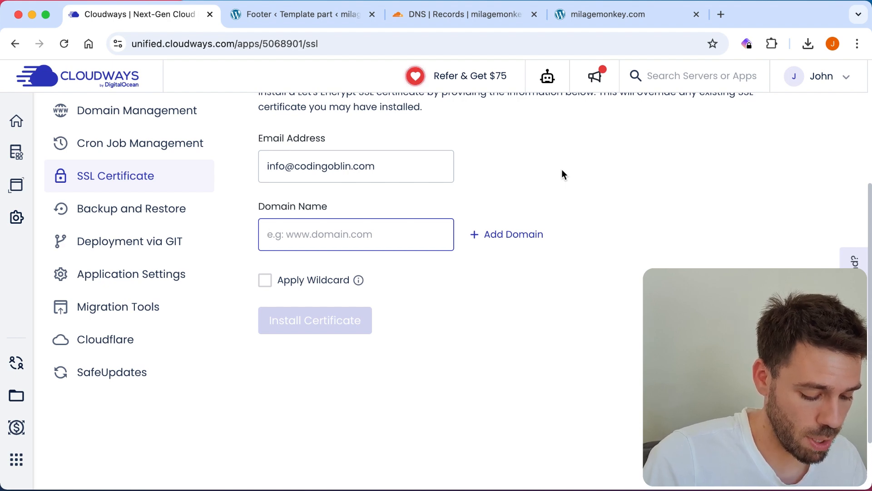
text(milagemonke)
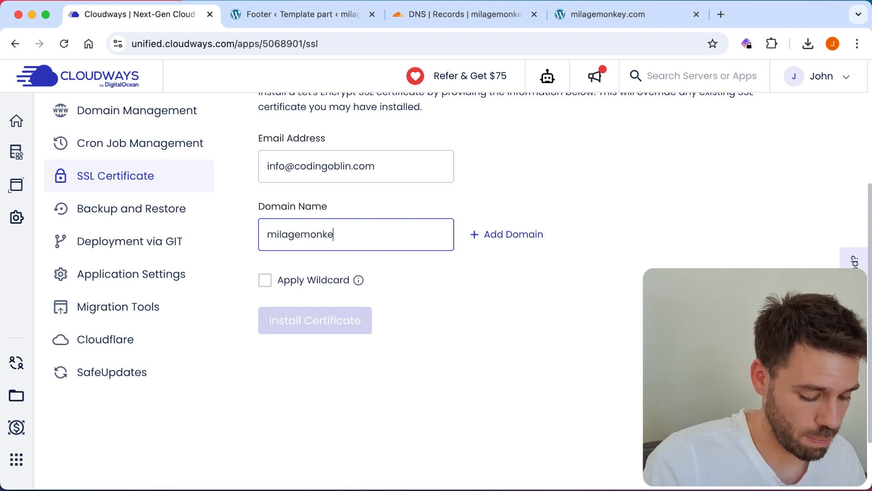
text(y.com)
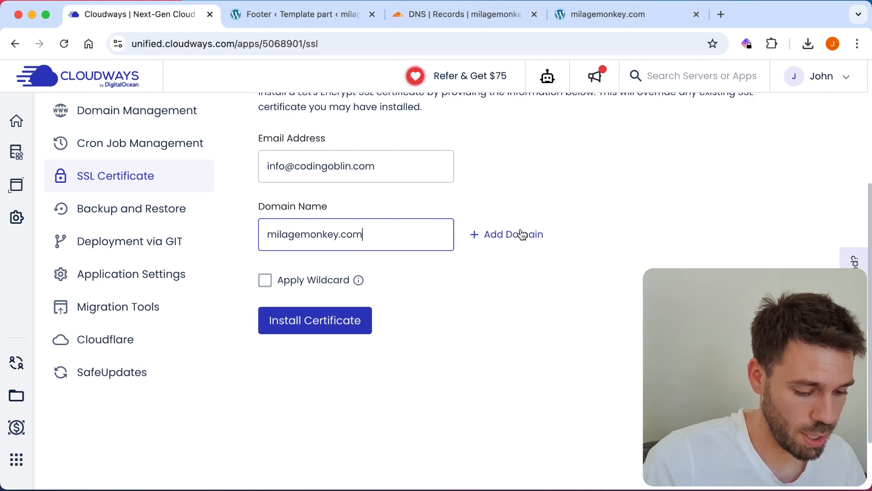
click(522, 234)
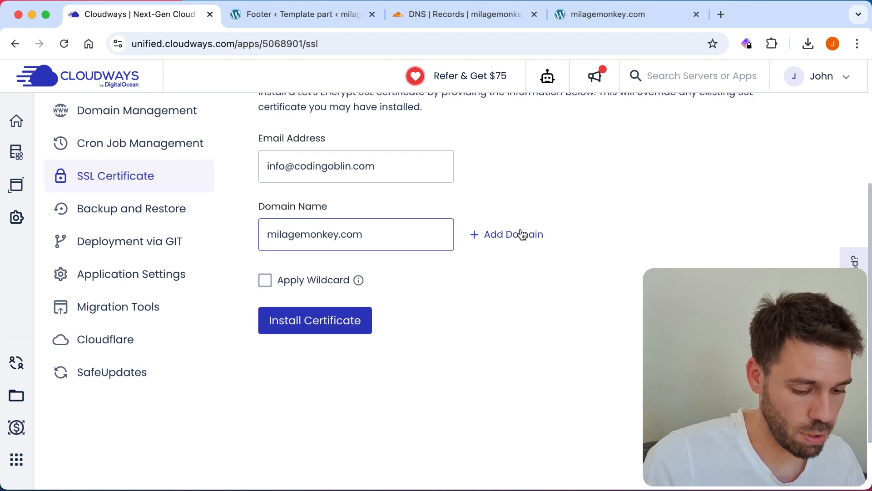
click(490, 240)
click(295, 333)
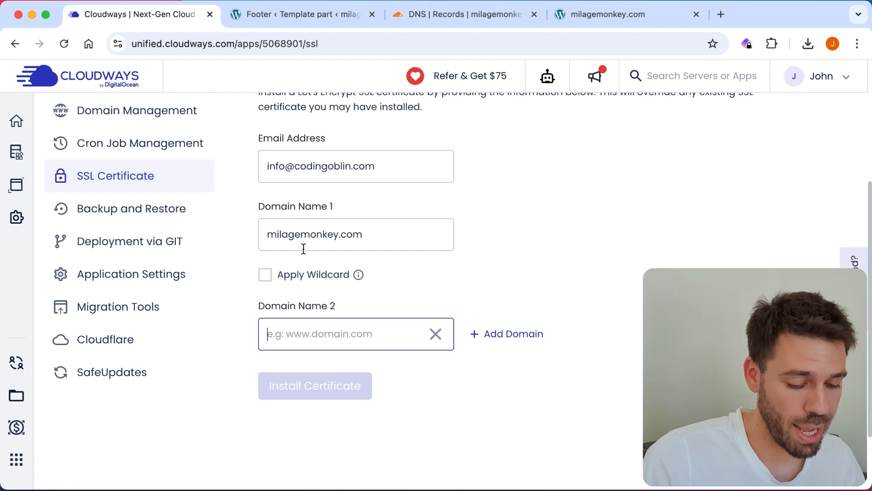
text(www)
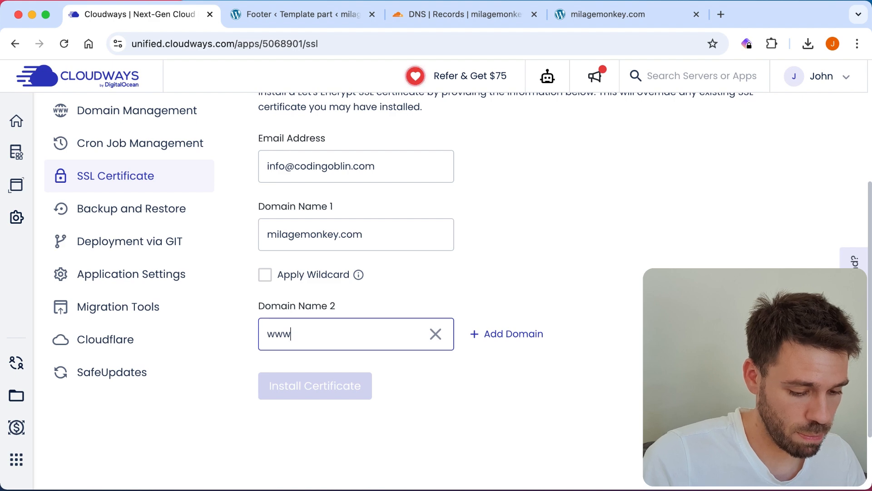
text(.milagem)
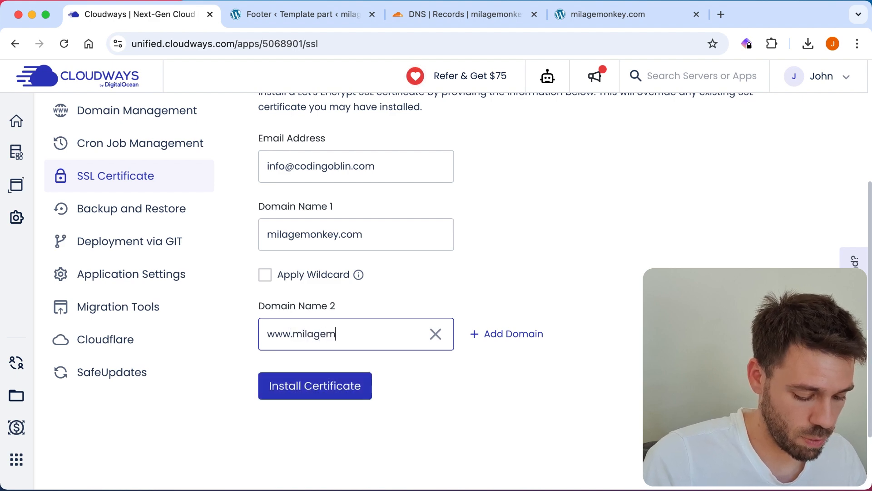
text(onkey.com)
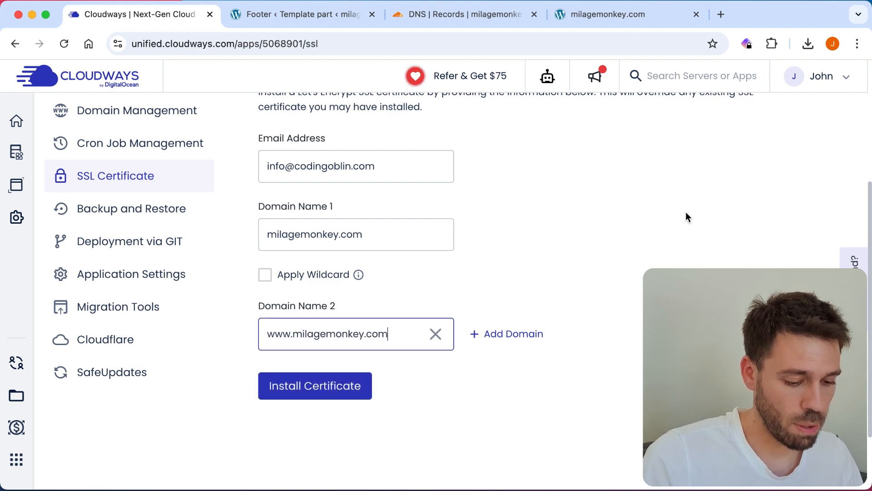
click(332, 384)
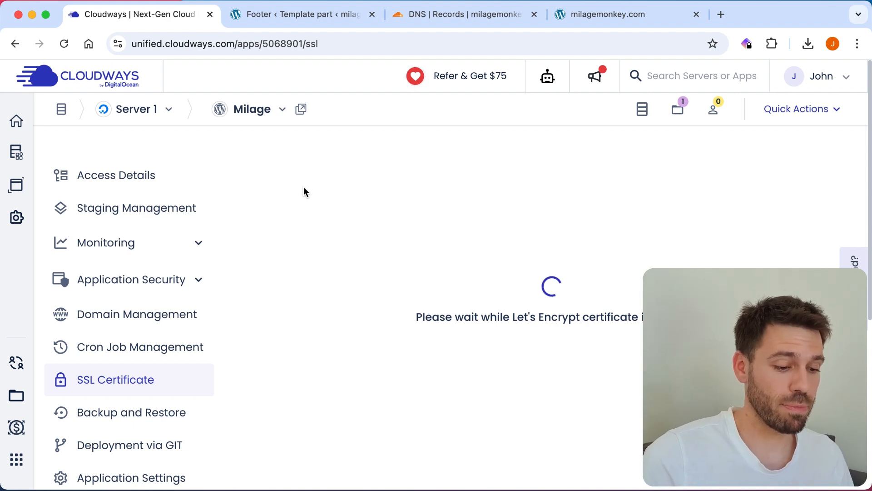
Step: Scroll the SSL page to review the domain validation failure and the emptied Let's Encrypt form
scroll(316, 270, down, 3)
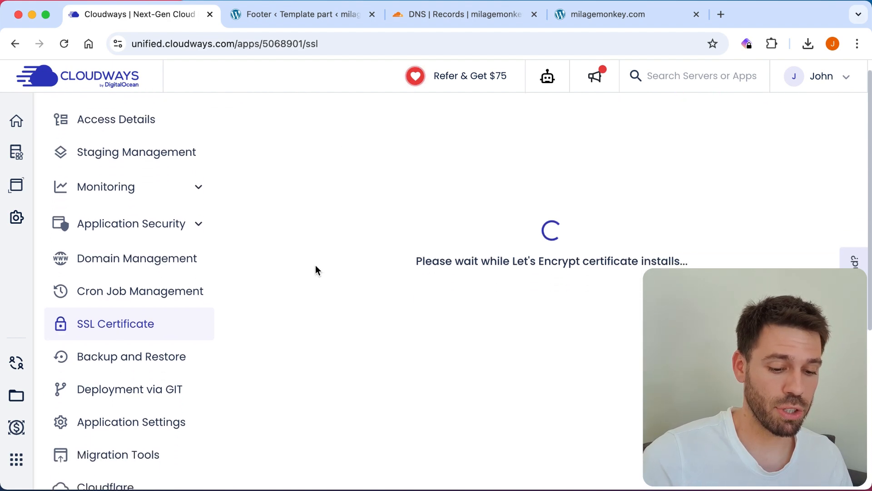
scroll(316, 268, down, 1)
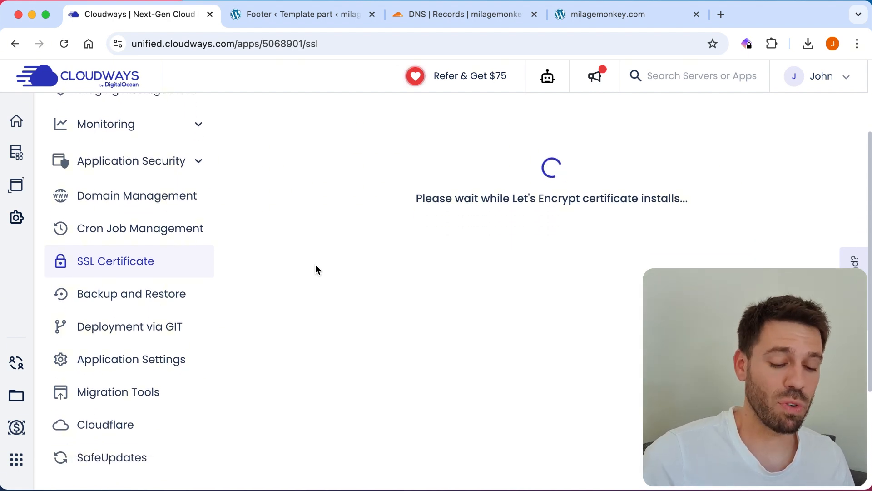
scroll(315, 269, up, 1)
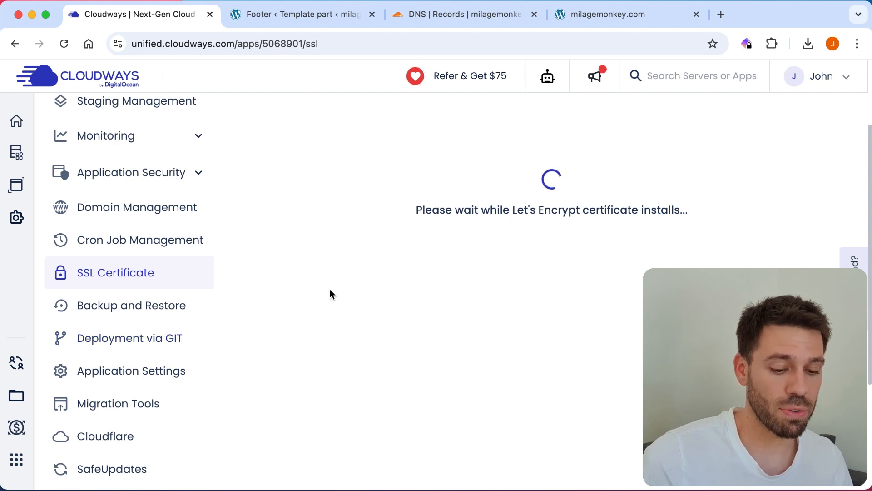
scroll(330, 293, up, 3)
scroll(330, 291, up, 1)
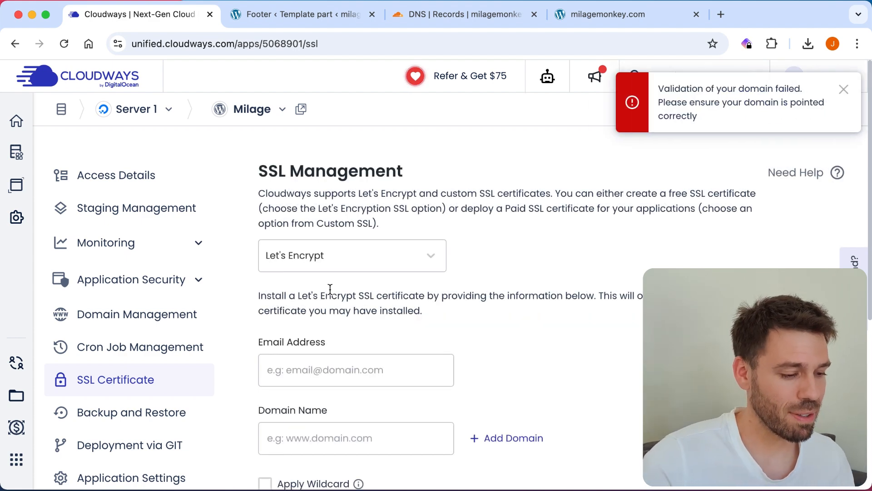
scroll(554, 274, down, 1)
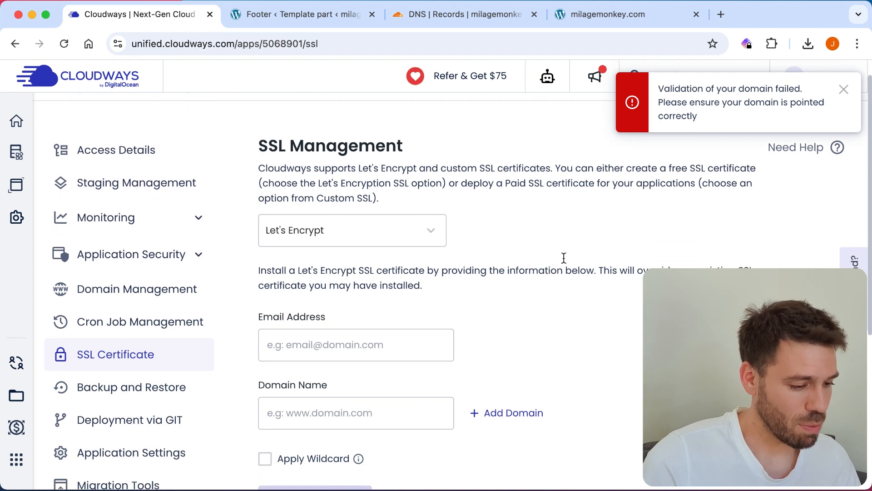
scroll(606, 296, down, 2)
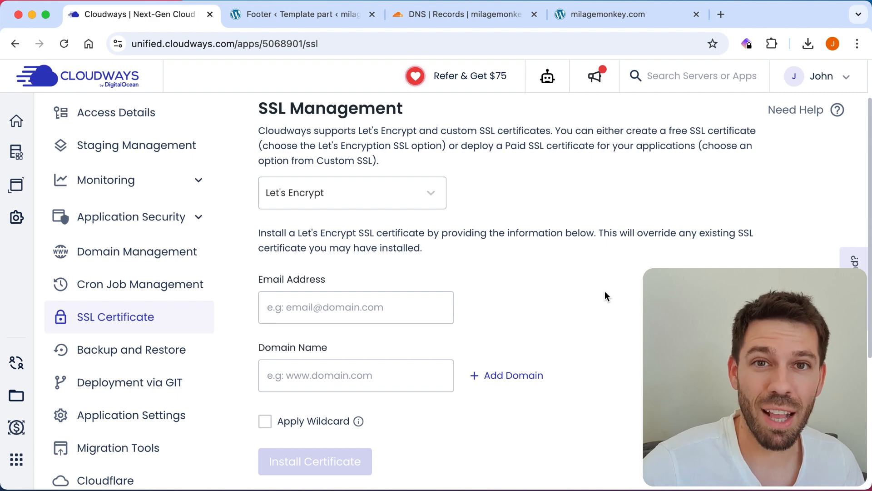
scroll(605, 296, down, 1)
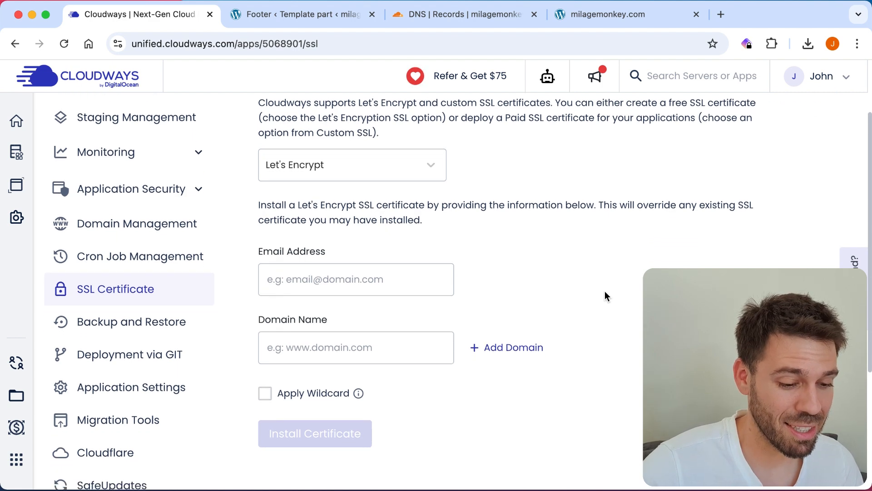
scroll(605, 296, down, 1)
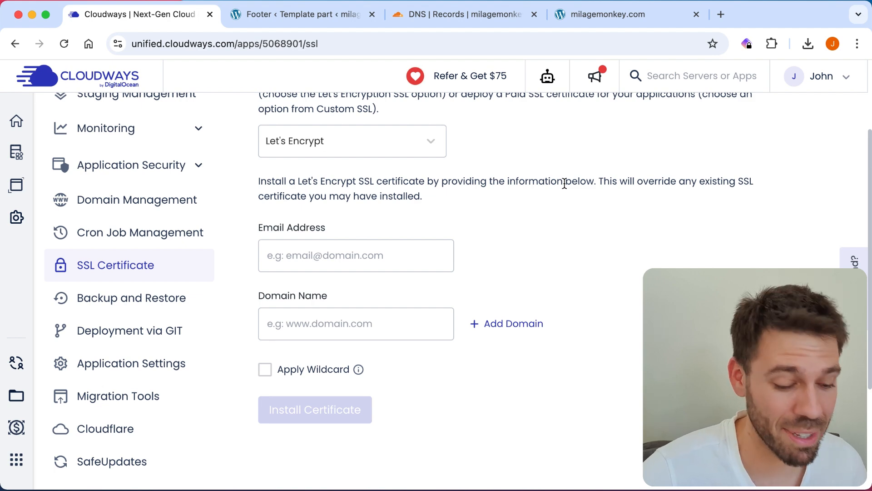
scroll(564, 183, down, 2)
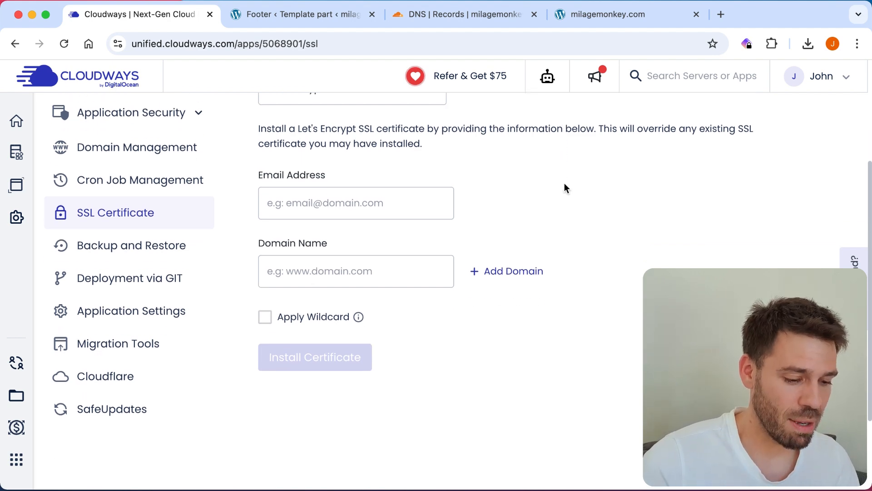
Step: Enter the certificate contact email address and the domain name milagemonkey.com
click(325, 205)
scroll(574, 180, down, 1)
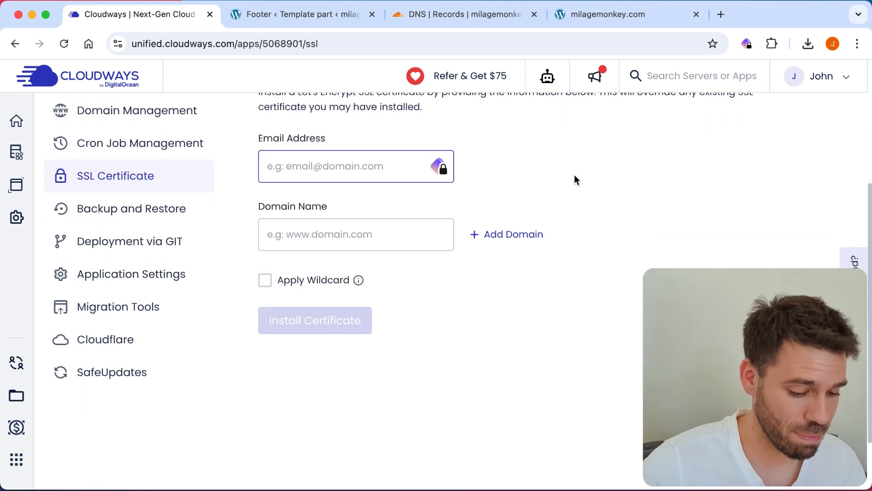
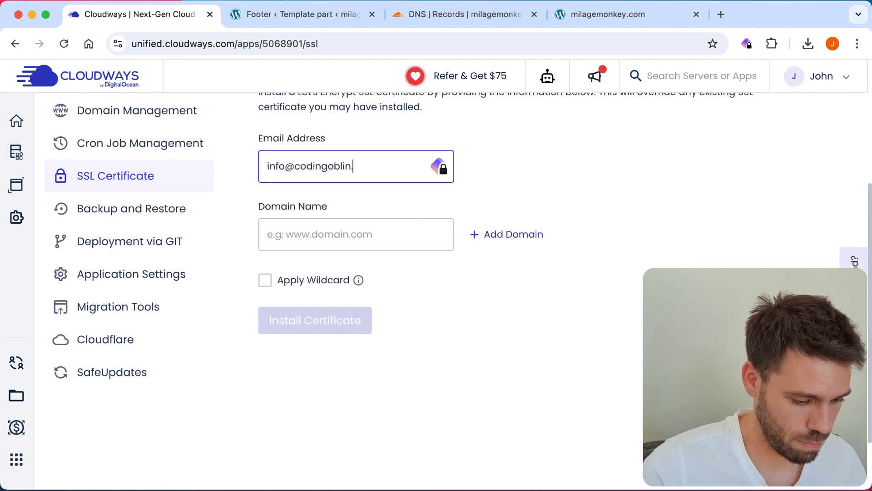
click(350, 234)
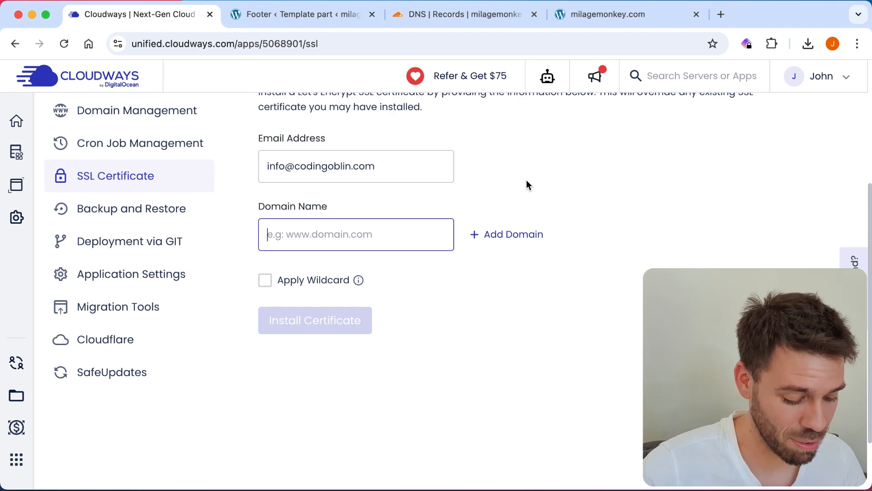
text(milag)
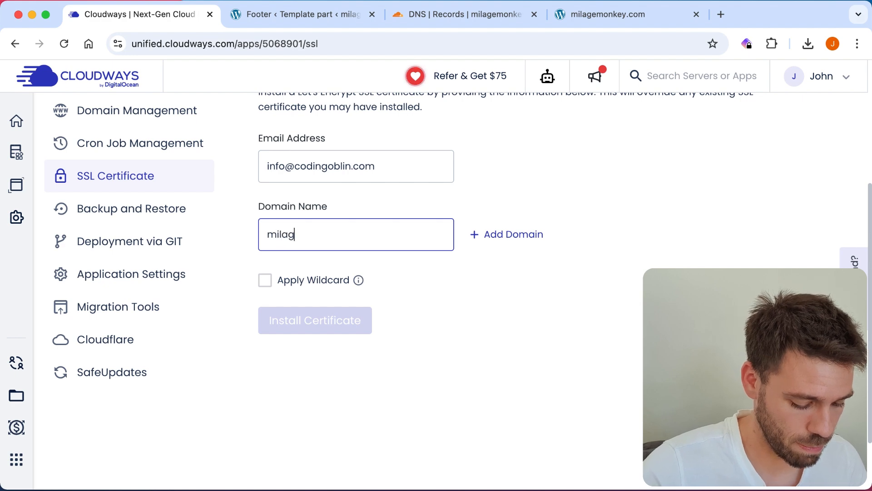
text(emonkey.com)
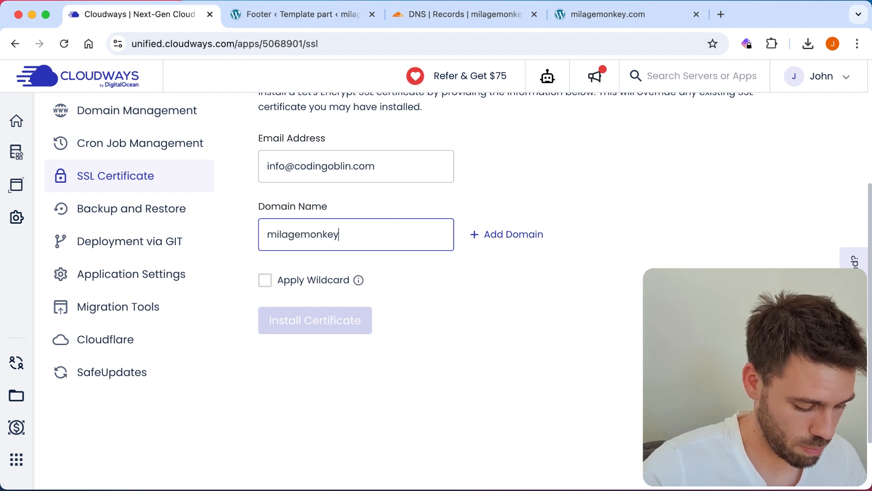
key(alt+shift+Left)
key(alt+shift+Left)
key(alt+shift+Left)
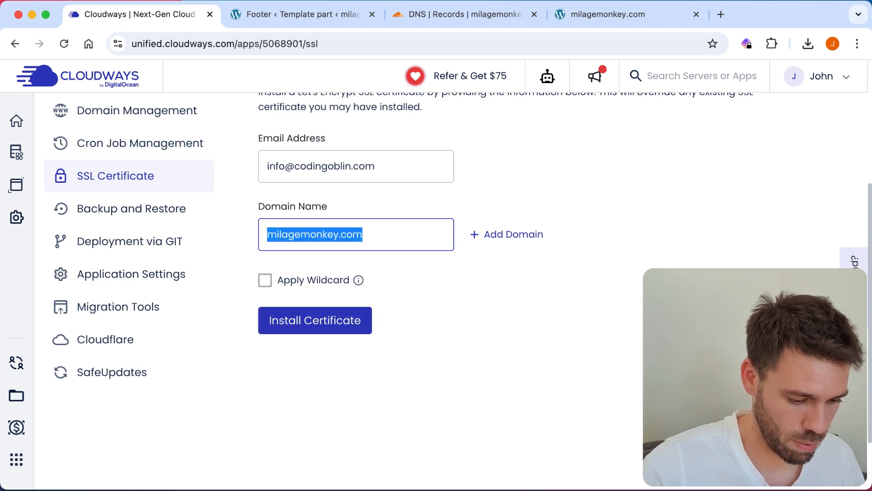
click(503, 235)
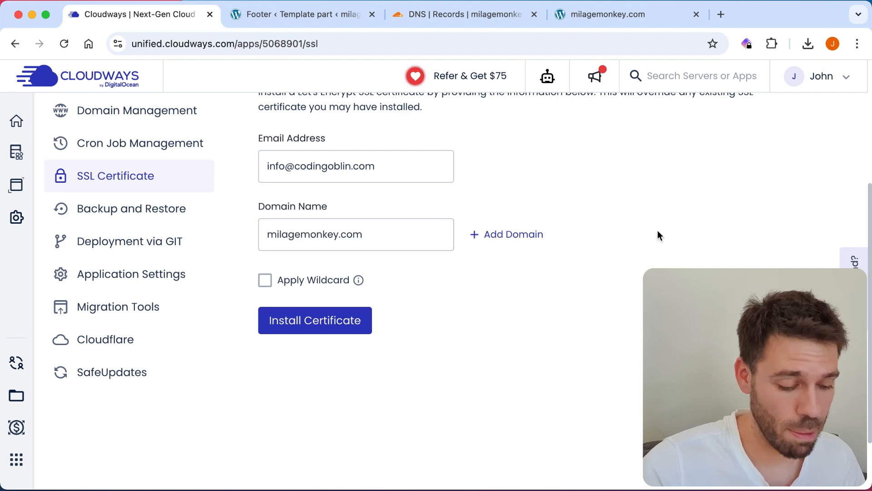
Step: Add then remove an empty second domain field, and install the Let's Encrypt certificate
scroll(541, 259, down, 1)
scroll(540, 259, down, 2)
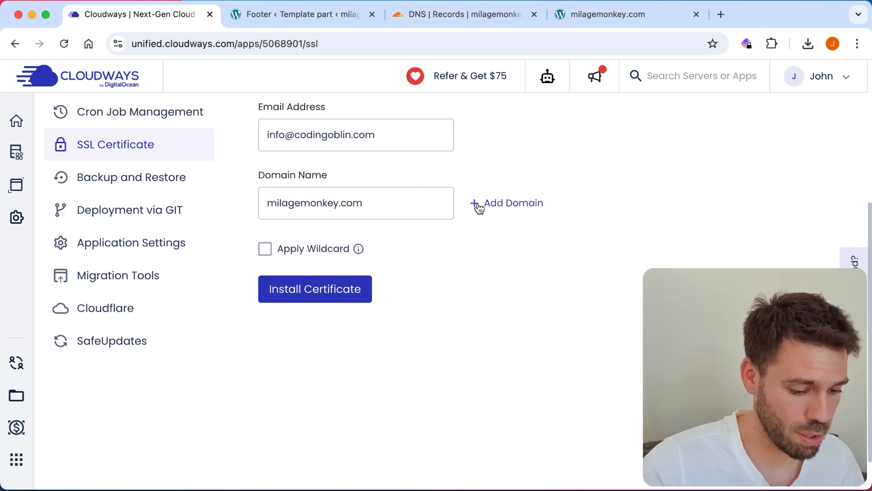
click(478, 205)
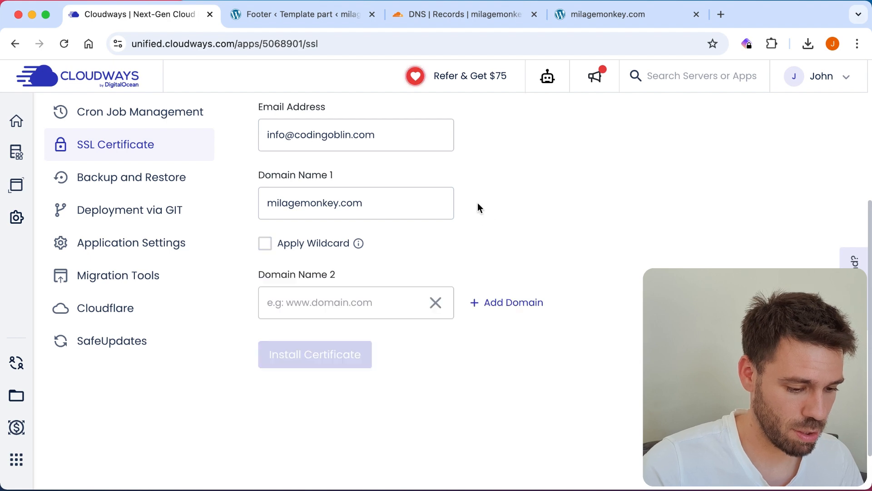
scroll(595, 182, down, 2)
click(324, 282)
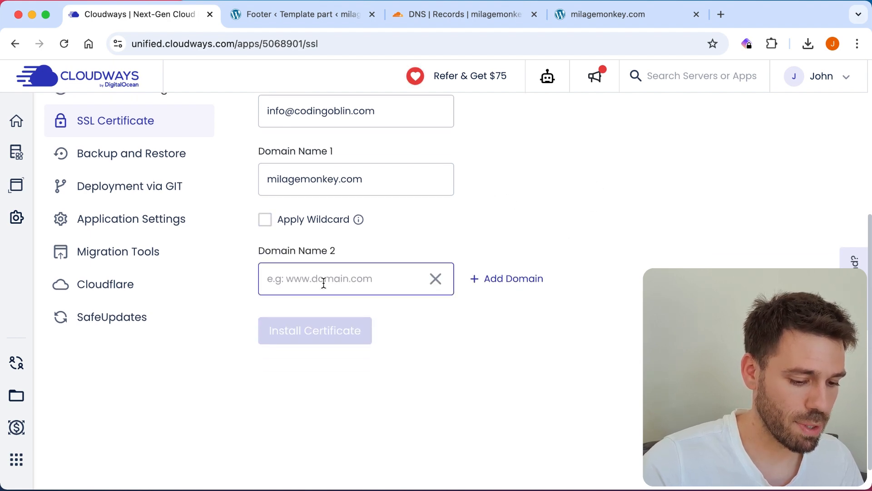
scroll(522, 190, up, 3)
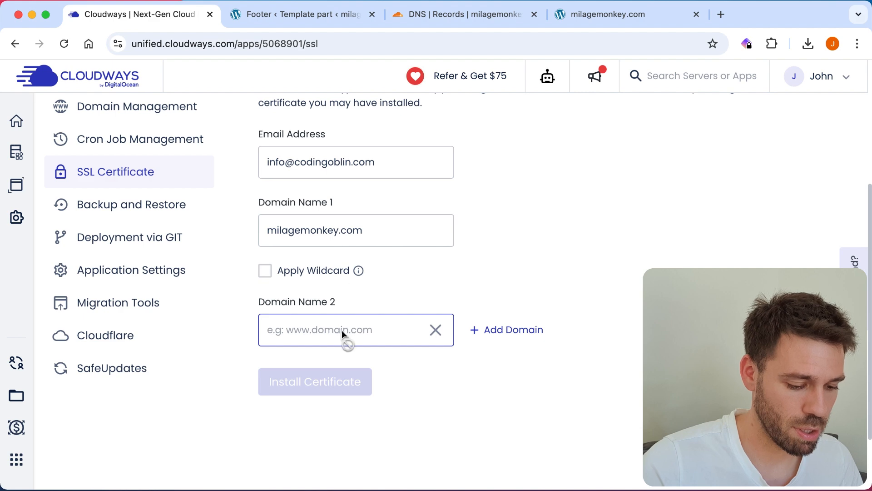
click(436, 330)
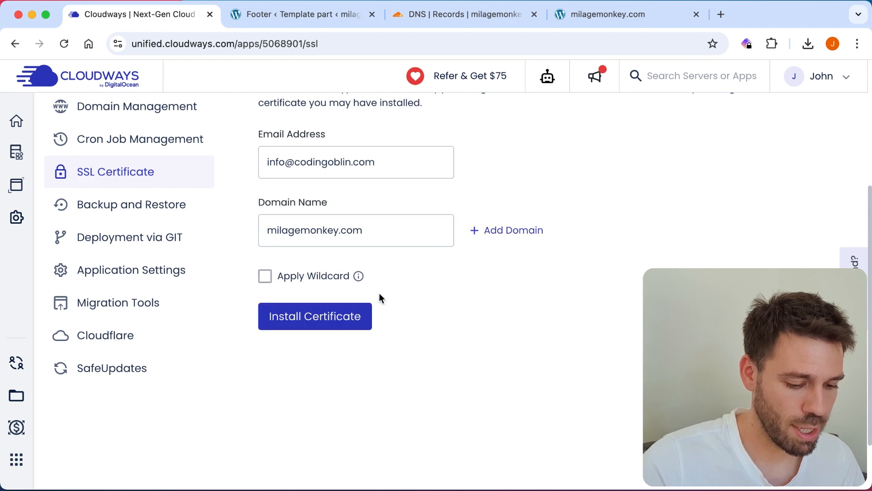
click(322, 326)
scroll(654, 210, up, 10)
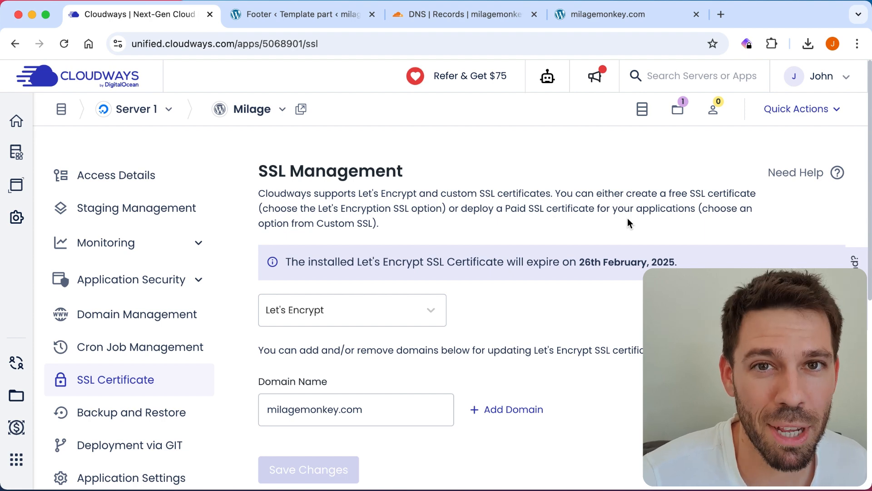
Step: Scroll the SSL page to check the 26th February 2025 expiry notice and Auto Renewal toggle
scroll(628, 217, down, 3)
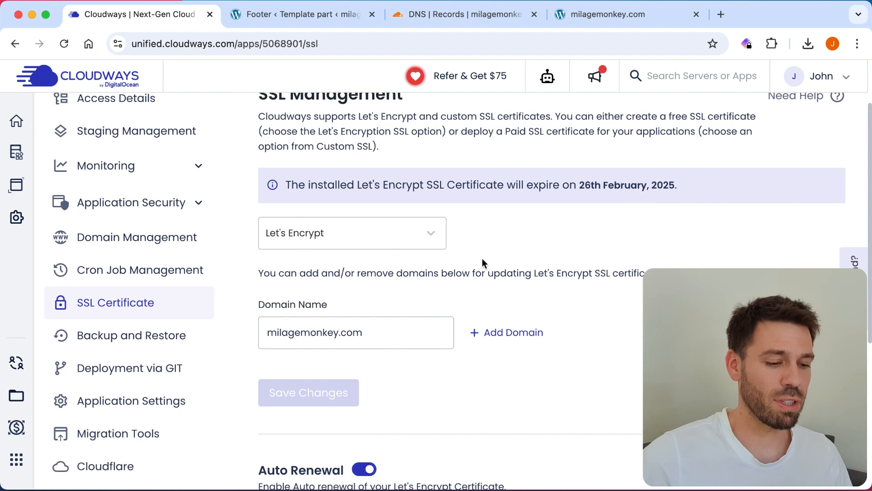
scroll(529, 200, up, 3)
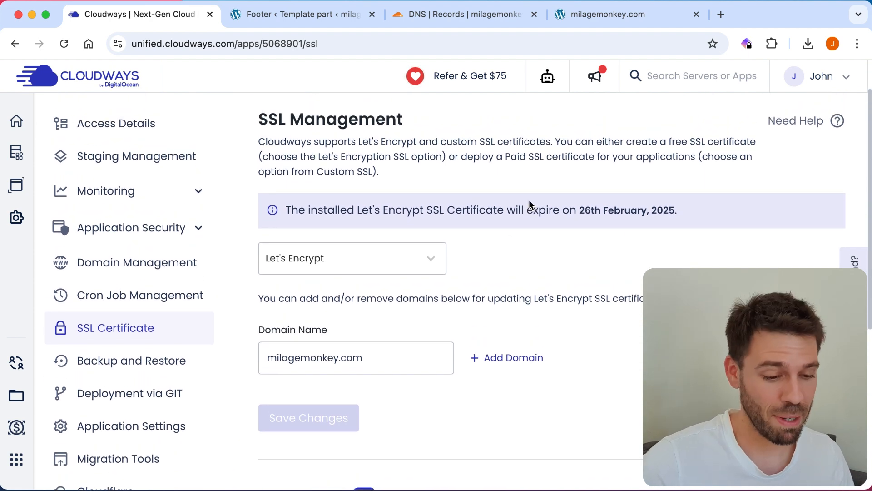
Step: Open the Milage application's Access Details showing the milagemonkey.com URL and admin panel link
click(107, 175)
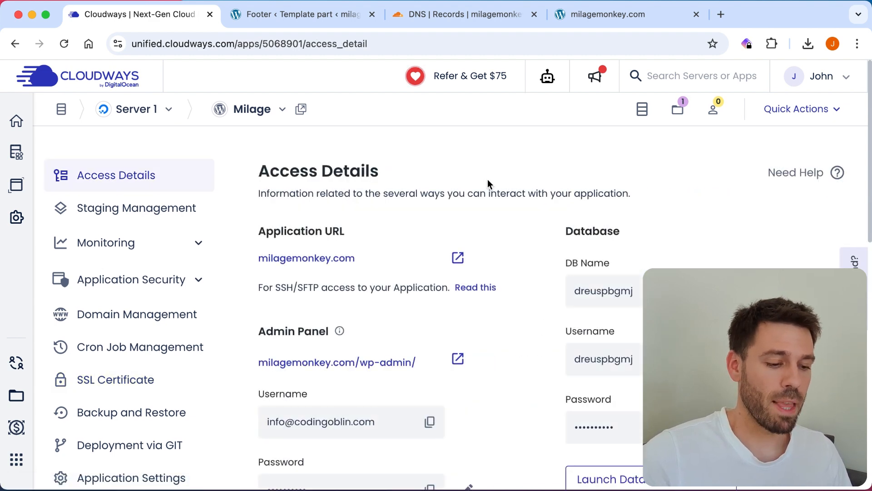
scroll(488, 180, down, 2)
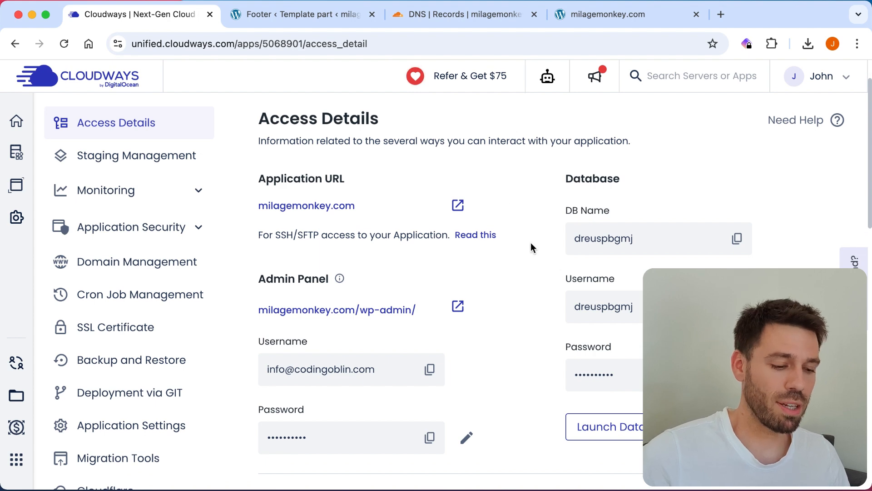